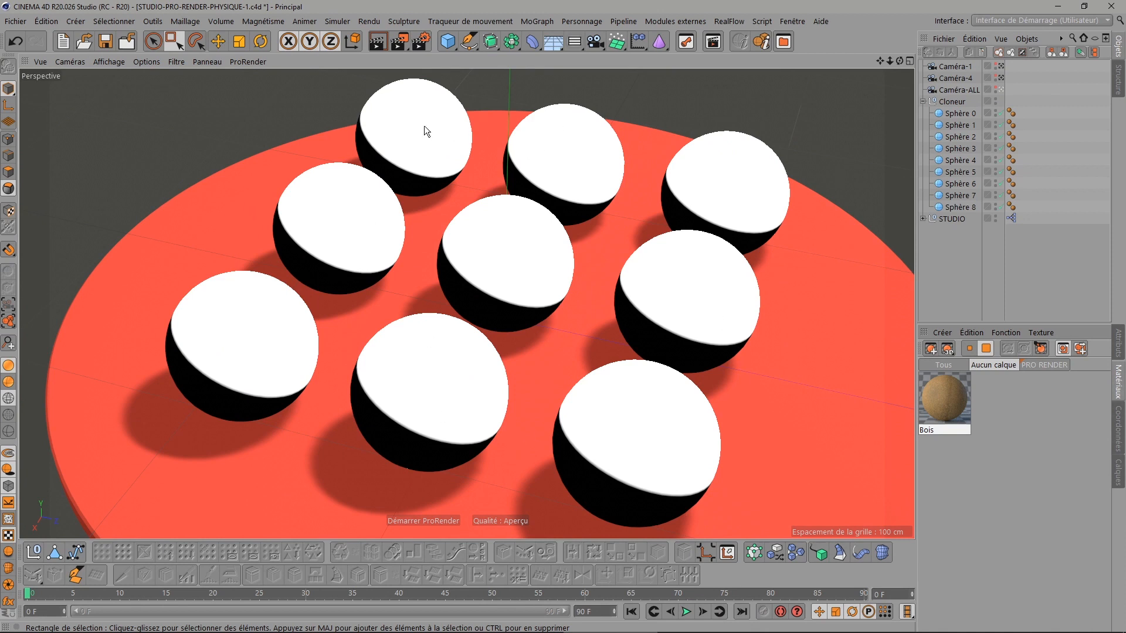
# Paste eight copies of the Bois material to get nine identical wood materials
pyautogui.click(1050, 532)
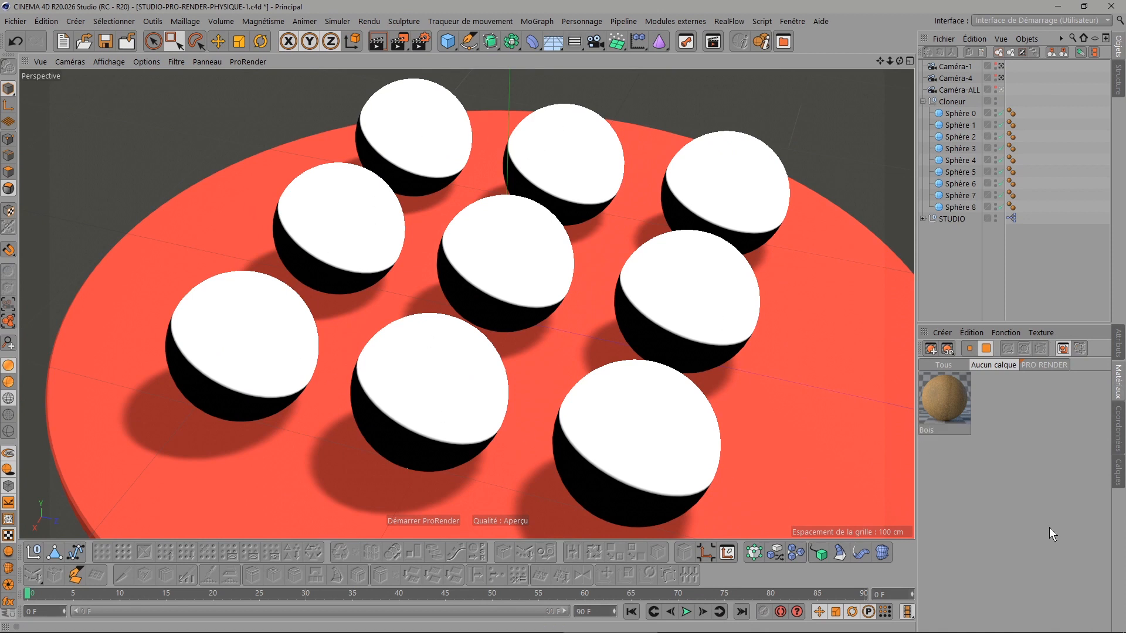
pyautogui.click(956, 426)
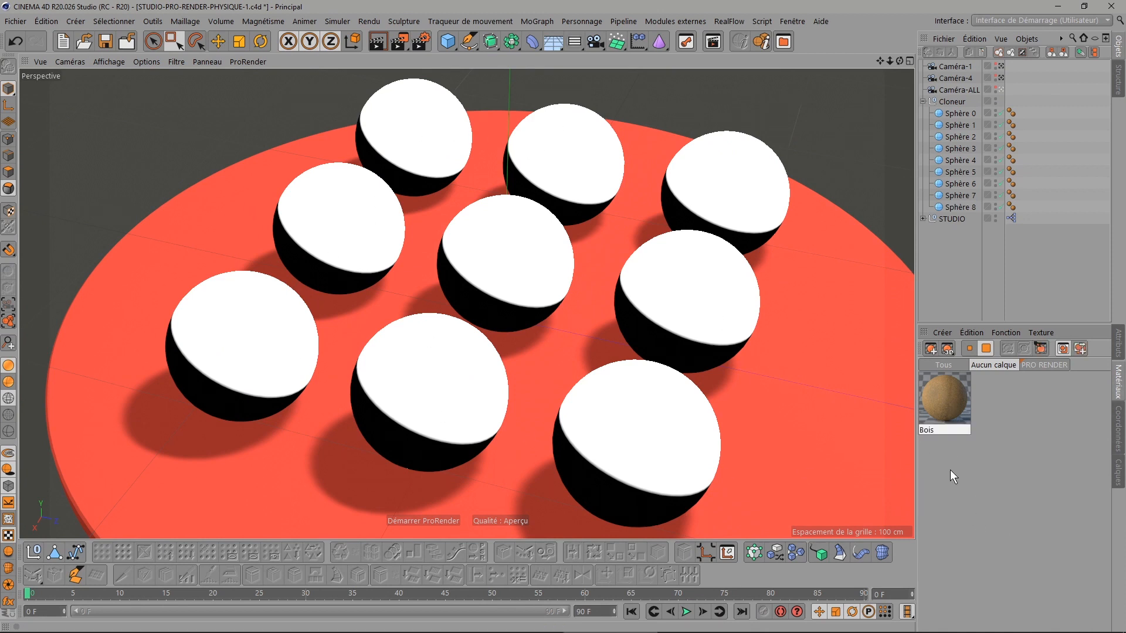
pyautogui.hotkey('ctrl', 'v')
pyautogui.hotkey('ctrl', 'v')
pyautogui.hotkey('ctrl', 'v')
pyautogui.hotkey('ctrl', 'v')
pyautogui.hotkey('ctrl', 'v')
pyautogui.hotkey('ctrl', 'v')
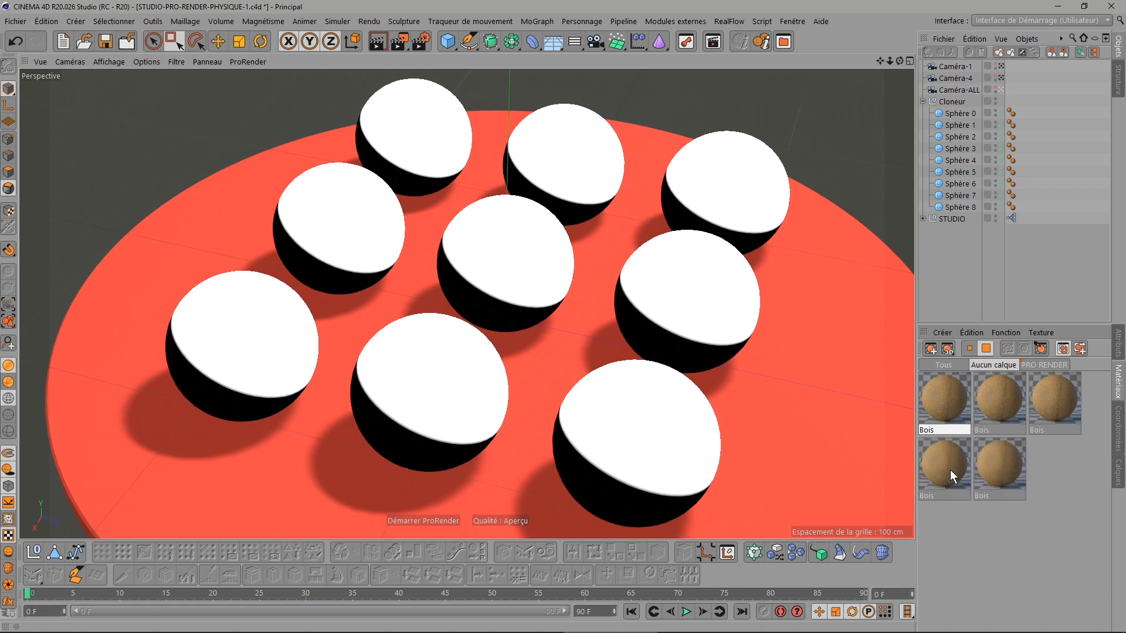
pyautogui.hotkey('ctrl', 'v')
pyautogui.hotkey('ctrl', 'v')
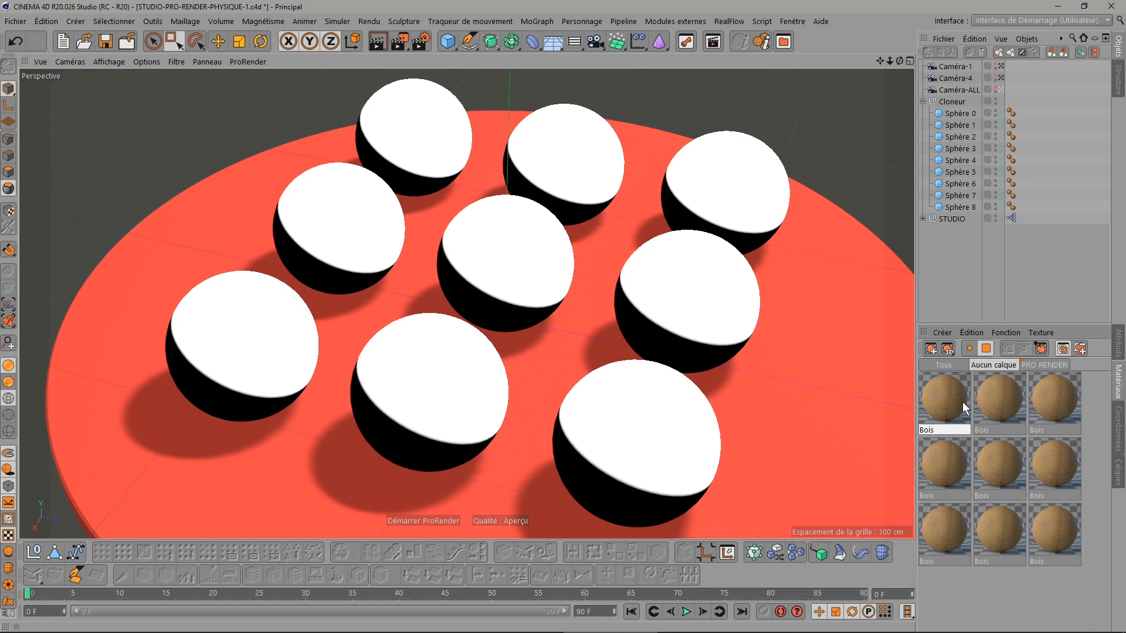
# Apply the nine Bois materials one by one to the nine spheres, working row by row from the back
pyautogui.moveTo(962, 403); pyautogui.dragTo(430, 132)
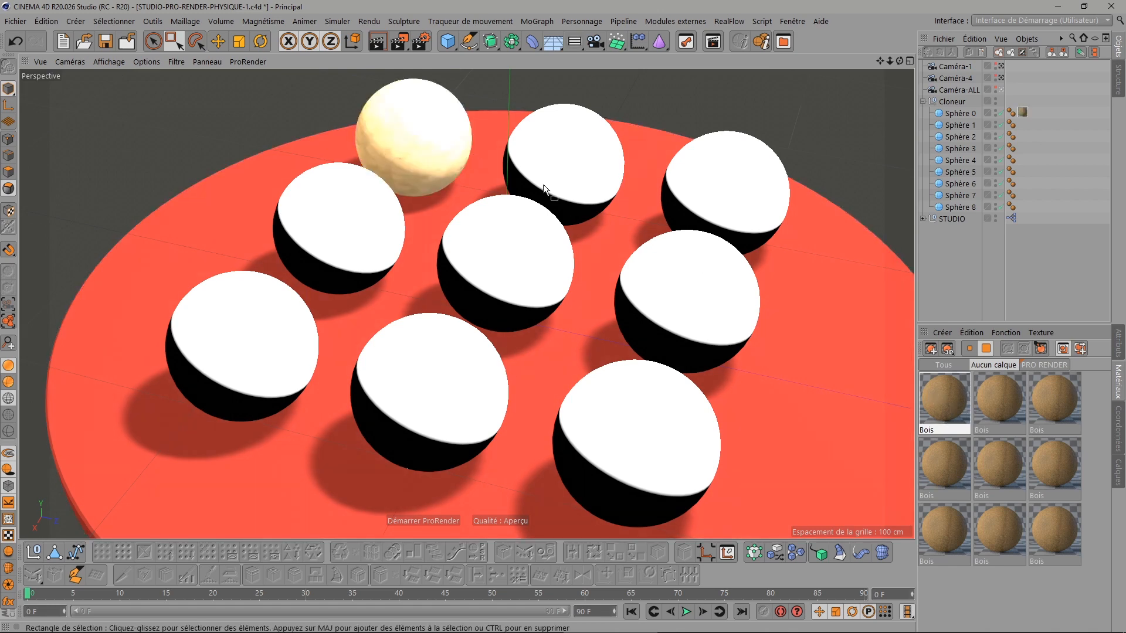
pyautogui.moveTo(999, 398); pyautogui.dragTo(576, 160)
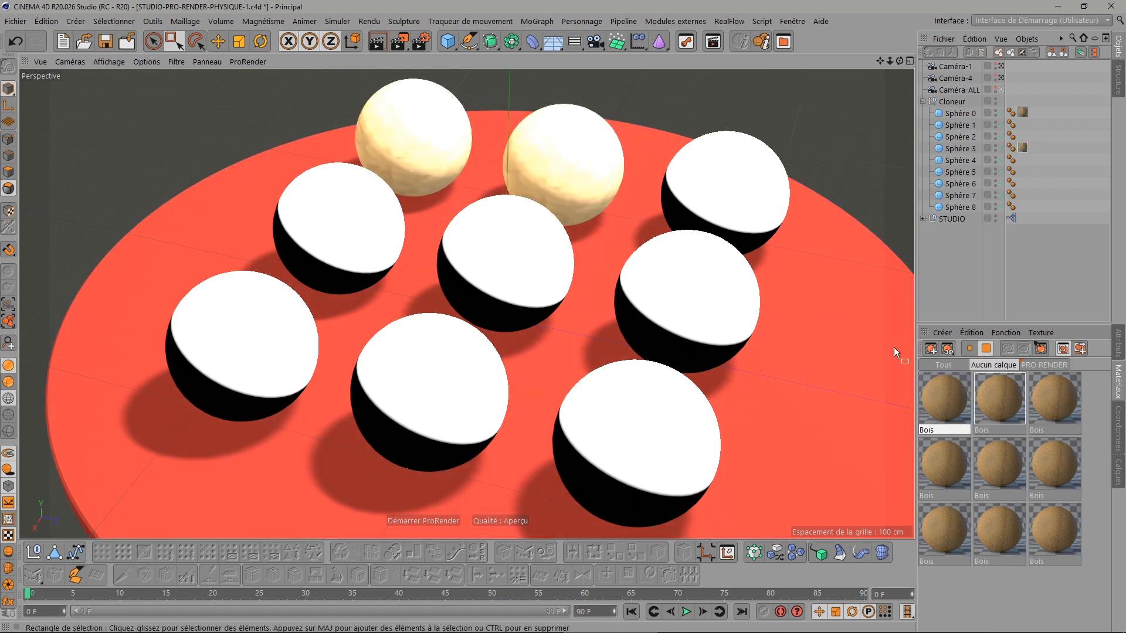
pyautogui.moveTo(1062, 407); pyautogui.dragTo(734, 195)
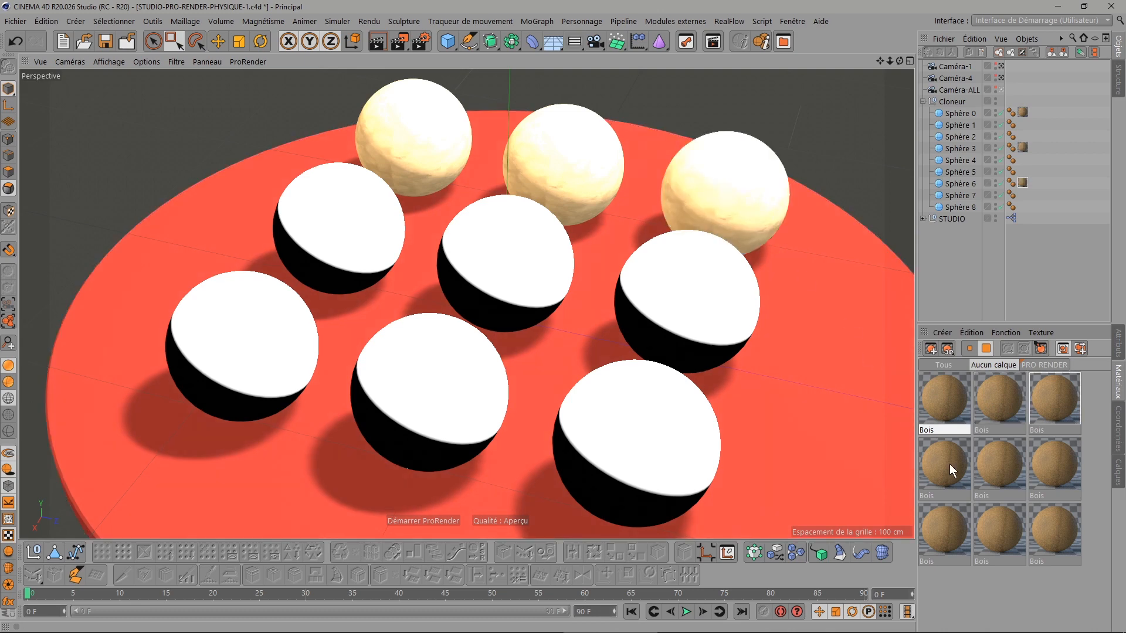
pyautogui.moveTo(951, 469); pyautogui.dragTo(342, 229)
pyautogui.moveTo(946, 448); pyautogui.dragTo(523, 267)
pyautogui.moveTo(1002, 459); pyautogui.dragTo(699, 315)
pyautogui.moveTo(944, 528); pyautogui.dragTo(276, 377)
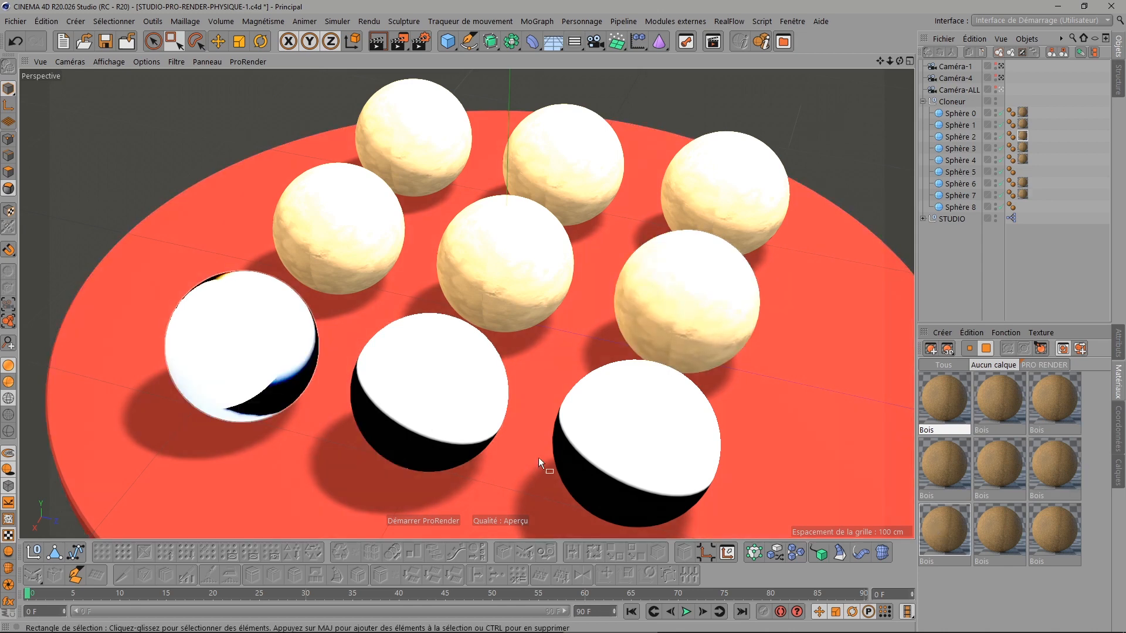
pyautogui.moveTo(976, 535); pyautogui.dragTo(467, 395)
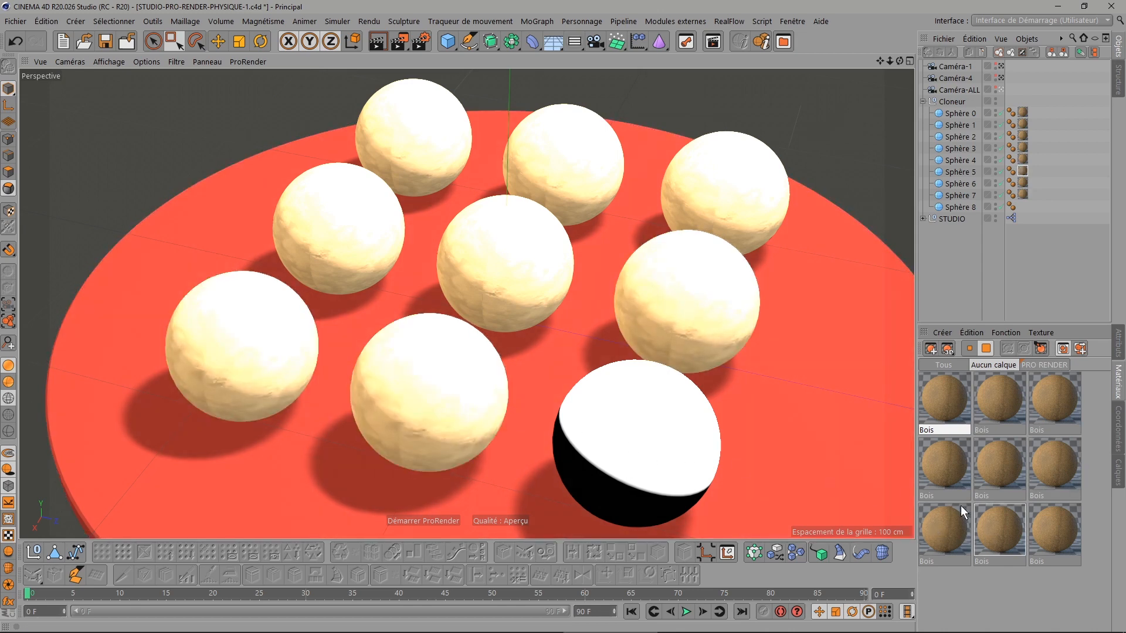
pyautogui.moveTo(1062, 527); pyautogui.dragTo(653, 443)
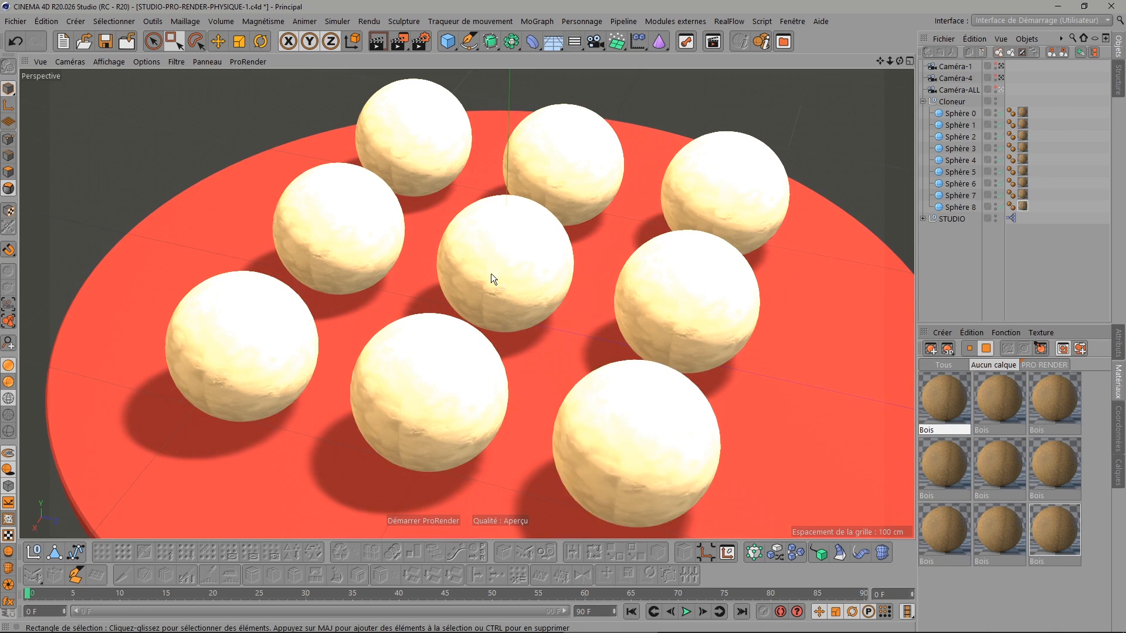
# Open the first Bois material and examine its Couleur, Veines, Réflexion, Déformation des veines and Variation settings
pyautogui.doubleClick(939, 397)
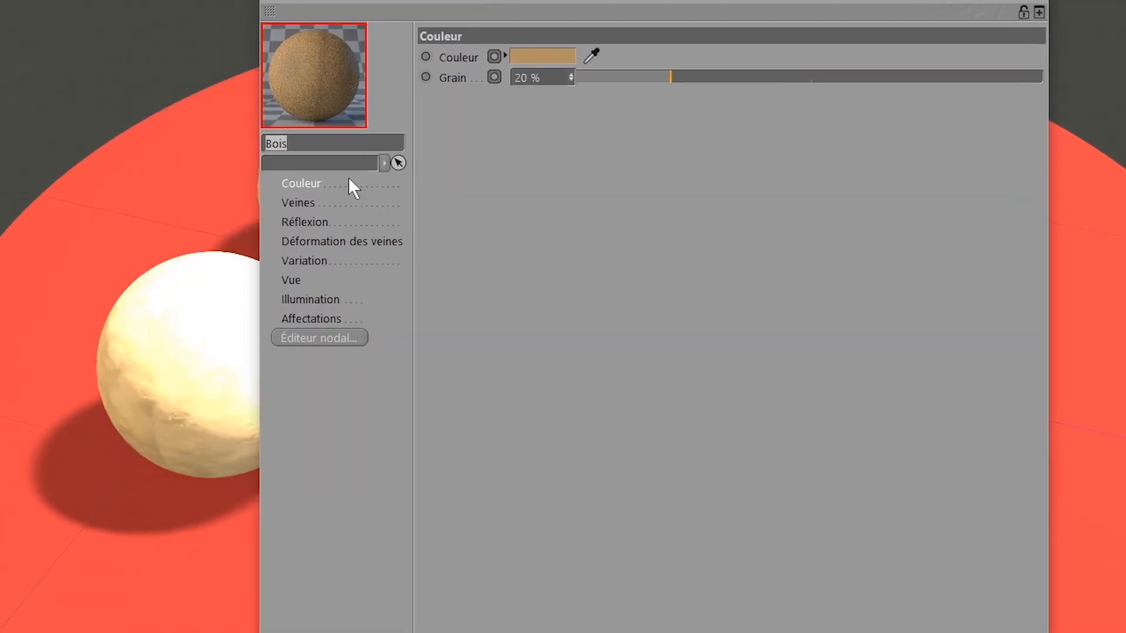
pyautogui.click(306, 200)
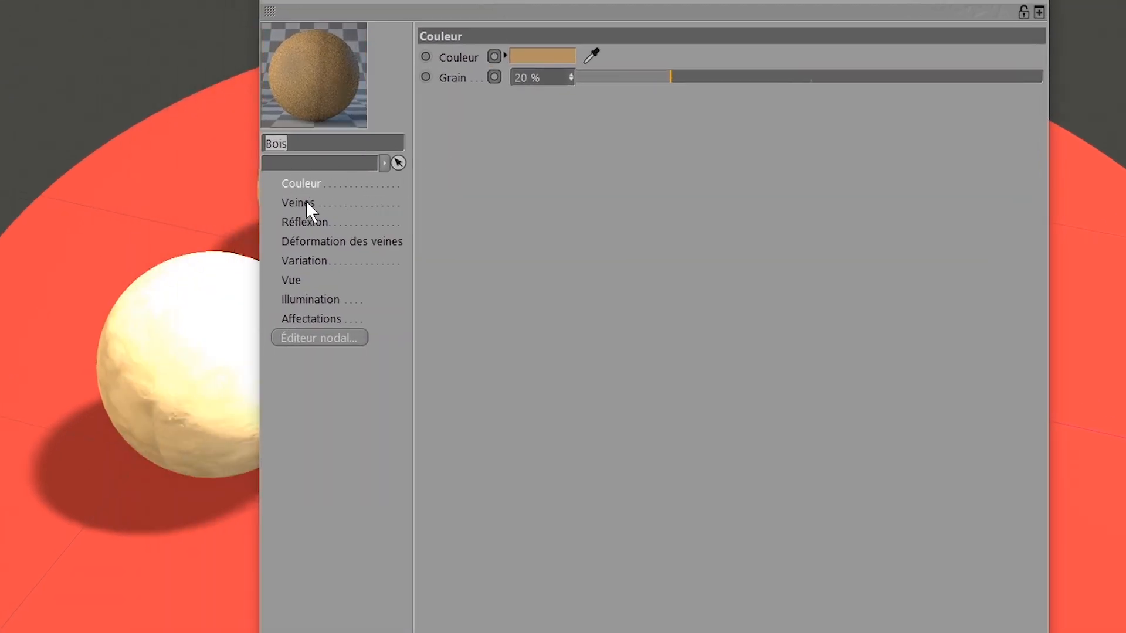
pyautogui.click(307, 224)
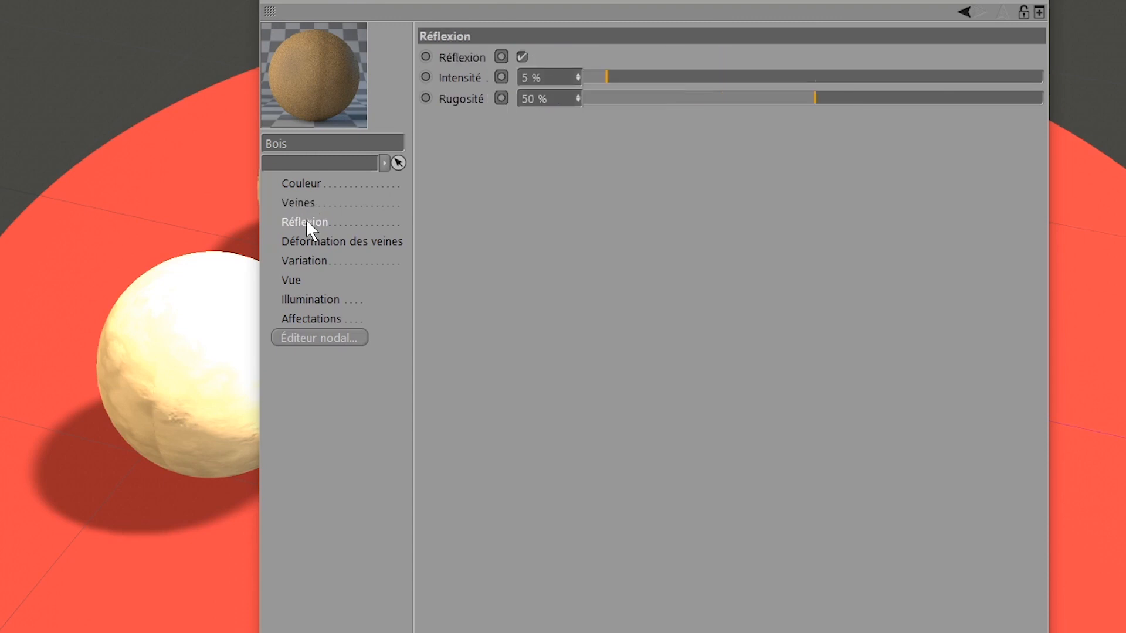
pyautogui.click(312, 243)
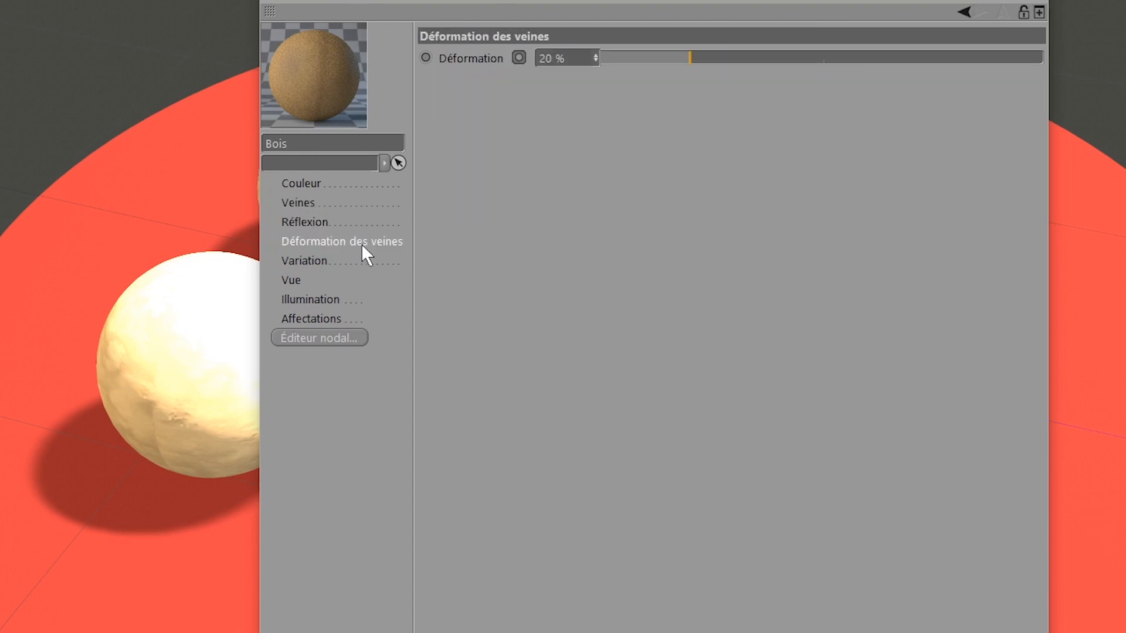
pyautogui.click(299, 263)
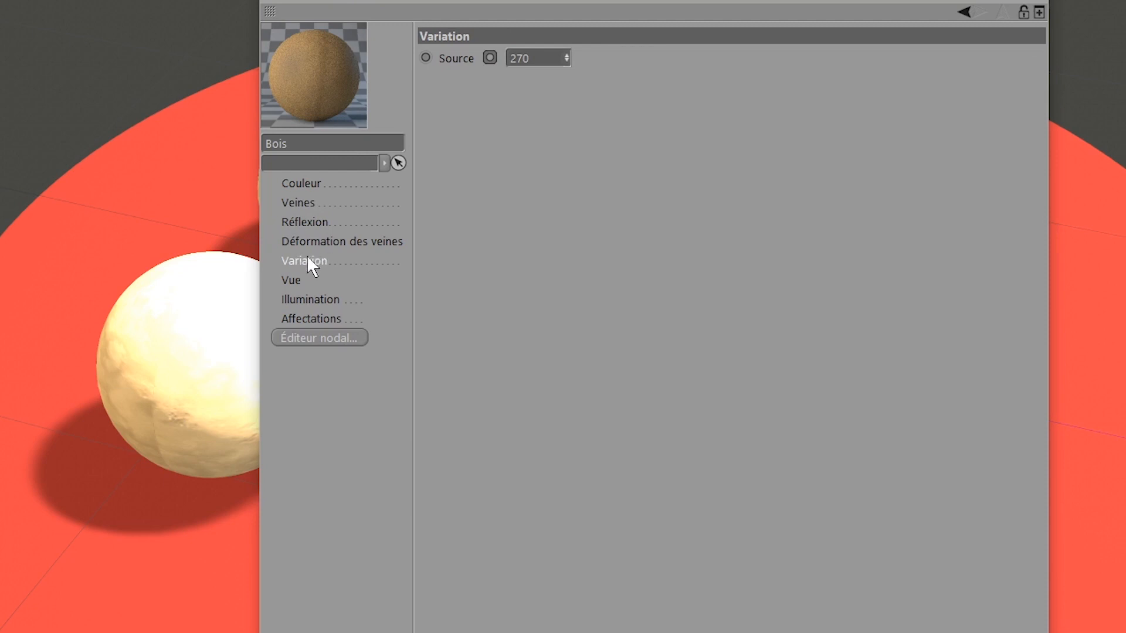
pyautogui.click(315, 241)
pyautogui.click(307, 222)
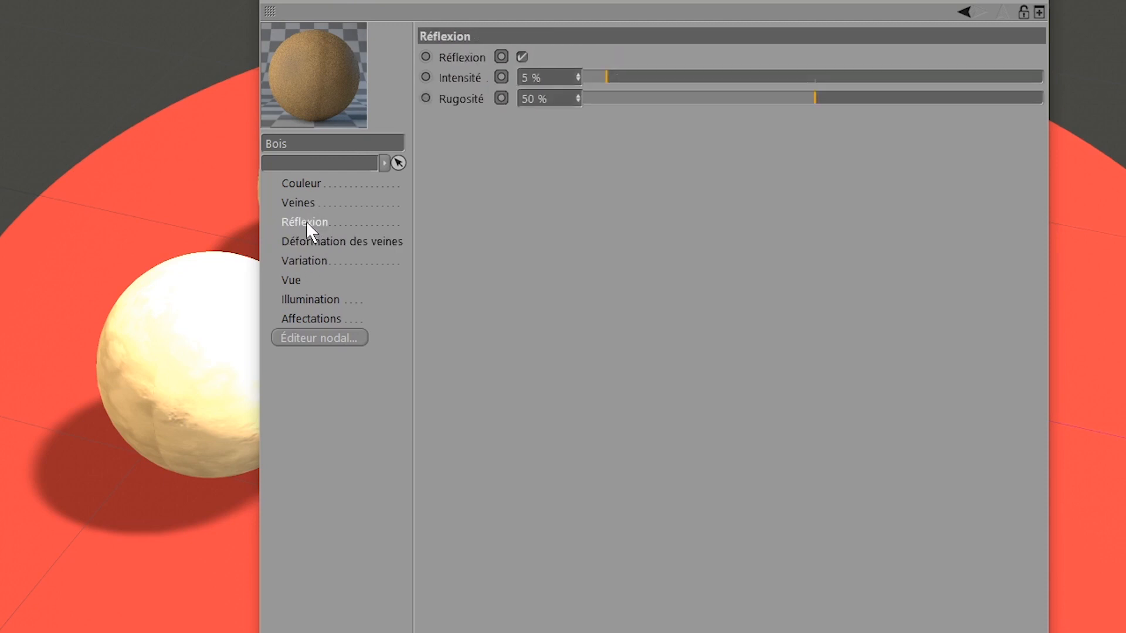
pyautogui.click(302, 204)
pyautogui.click(303, 183)
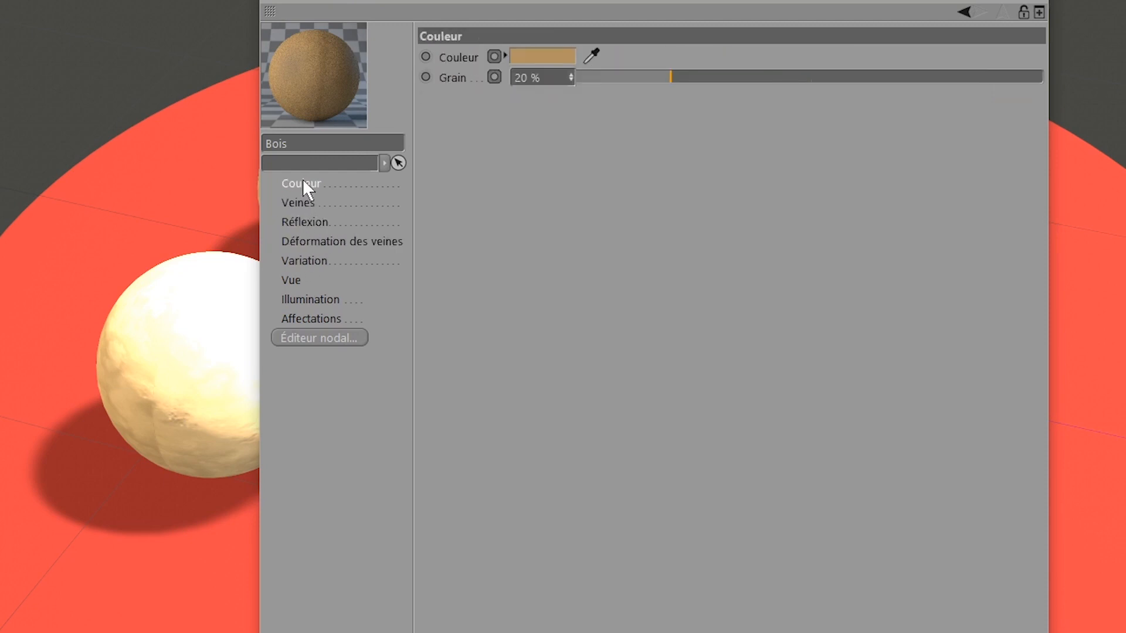
pyautogui.click(302, 201)
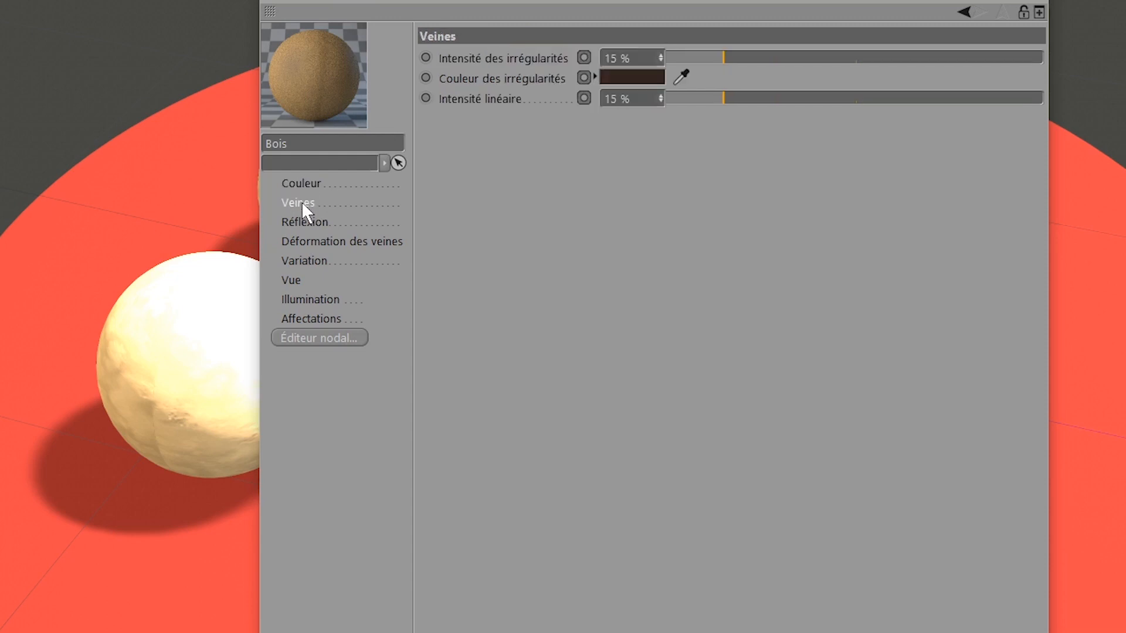
pyautogui.click(302, 182)
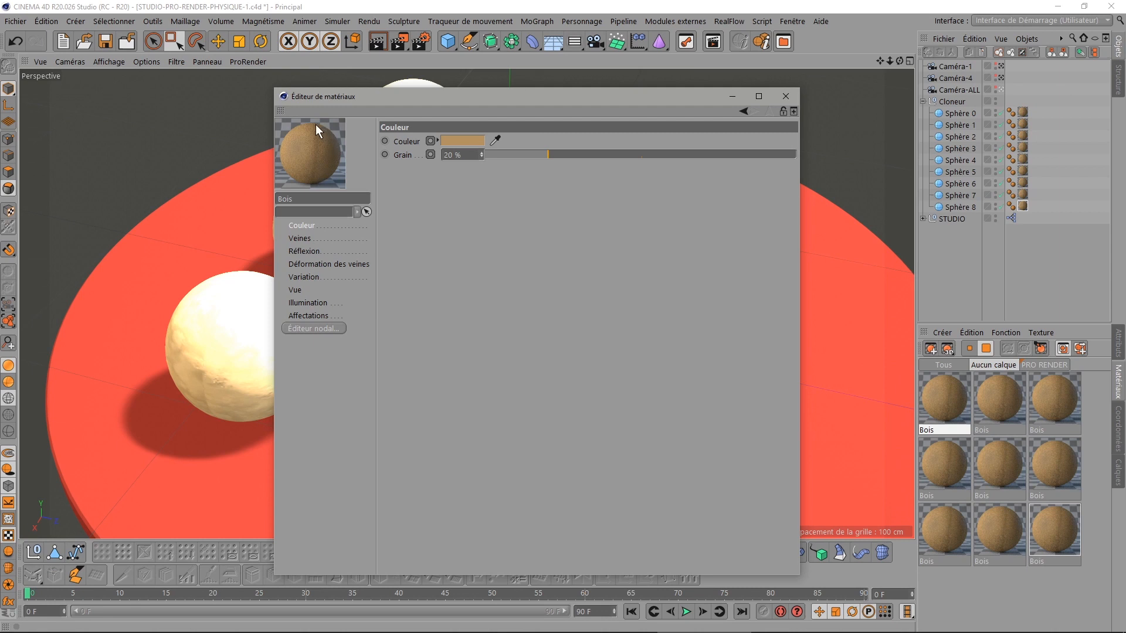
pyautogui.click(304, 251)
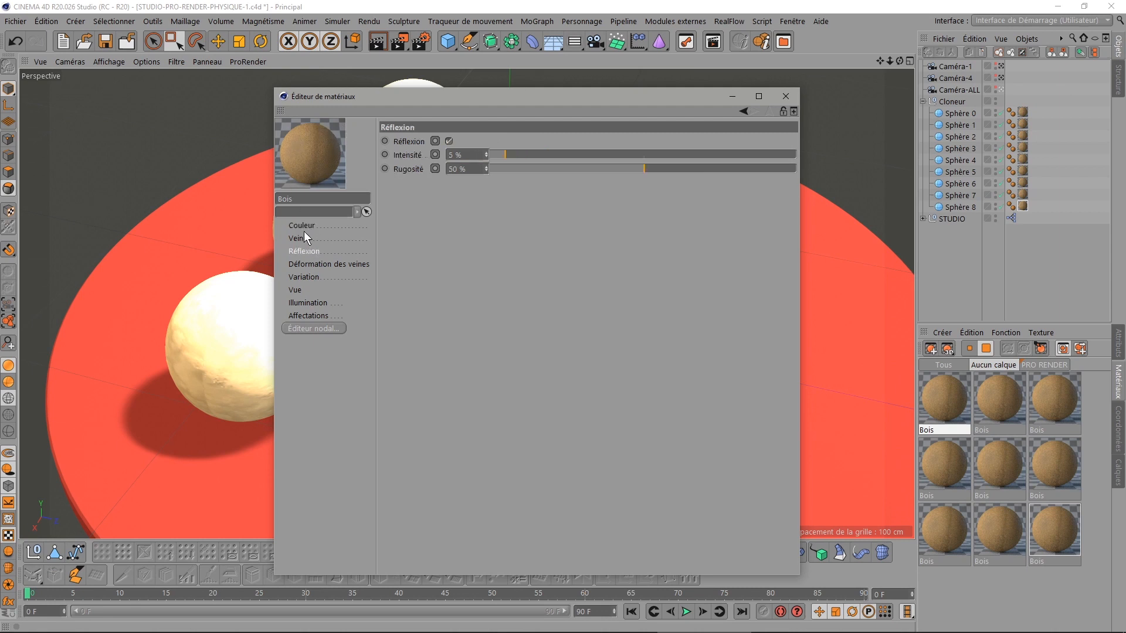
pyautogui.click(302, 225)
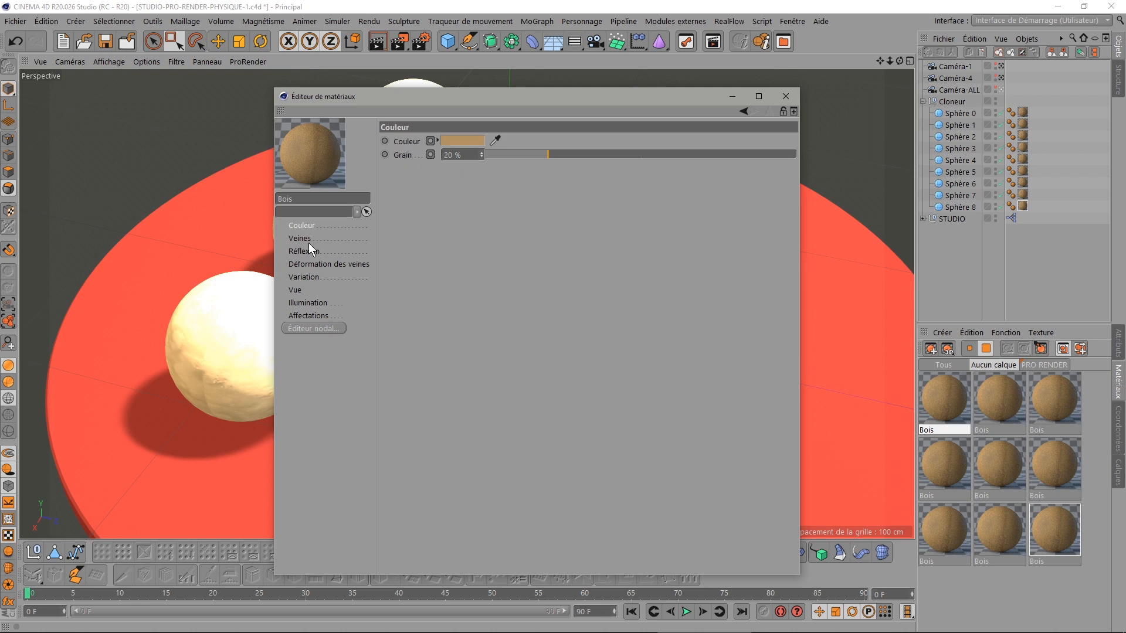
pyautogui.click(309, 252)
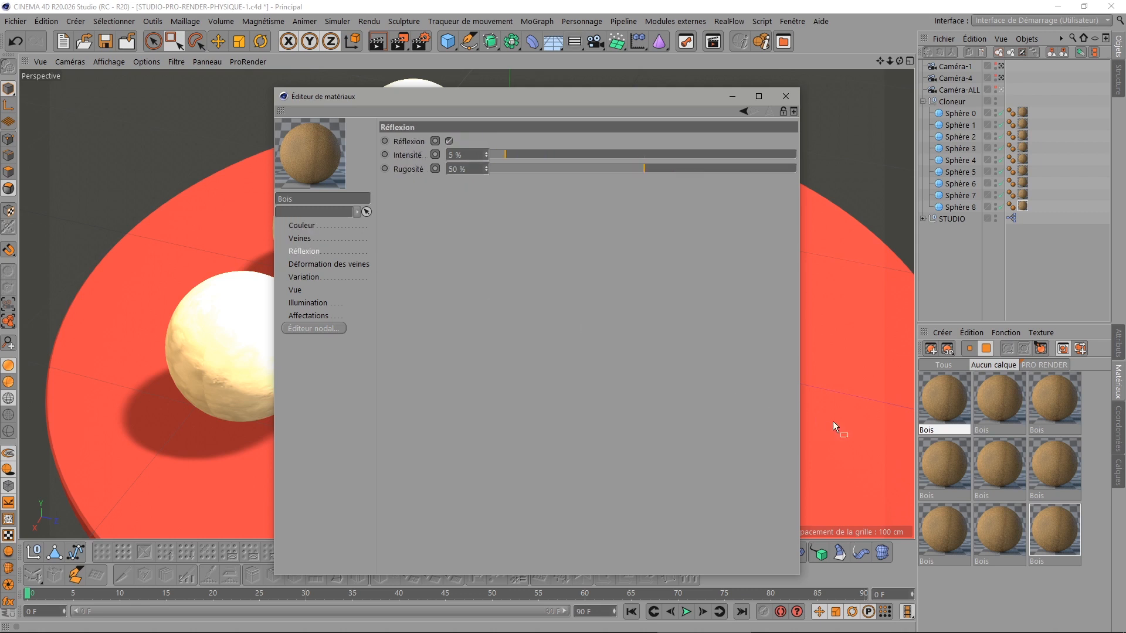
# Select all nine Bois materials and set their colour Grain to 0 %
pyautogui.click(940, 401)
pyautogui.keyDown('shift'); pyautogui.click(1051, 527); pyautogui.keyUp('shift')
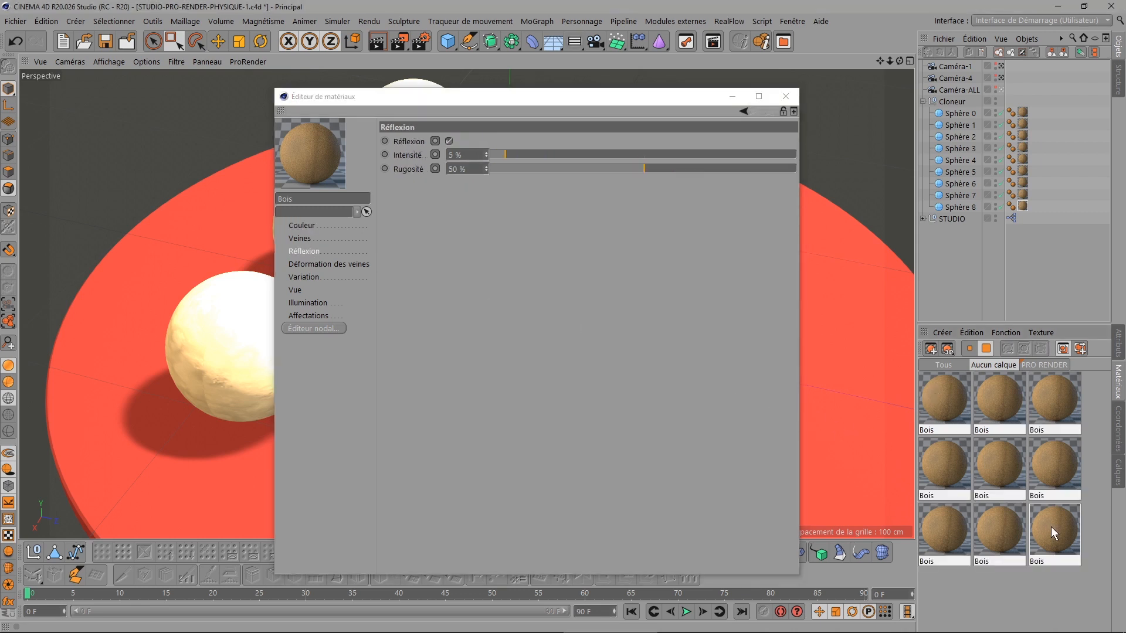
pyautogui.click(301, 224)
pyautogui.click(300, 225)
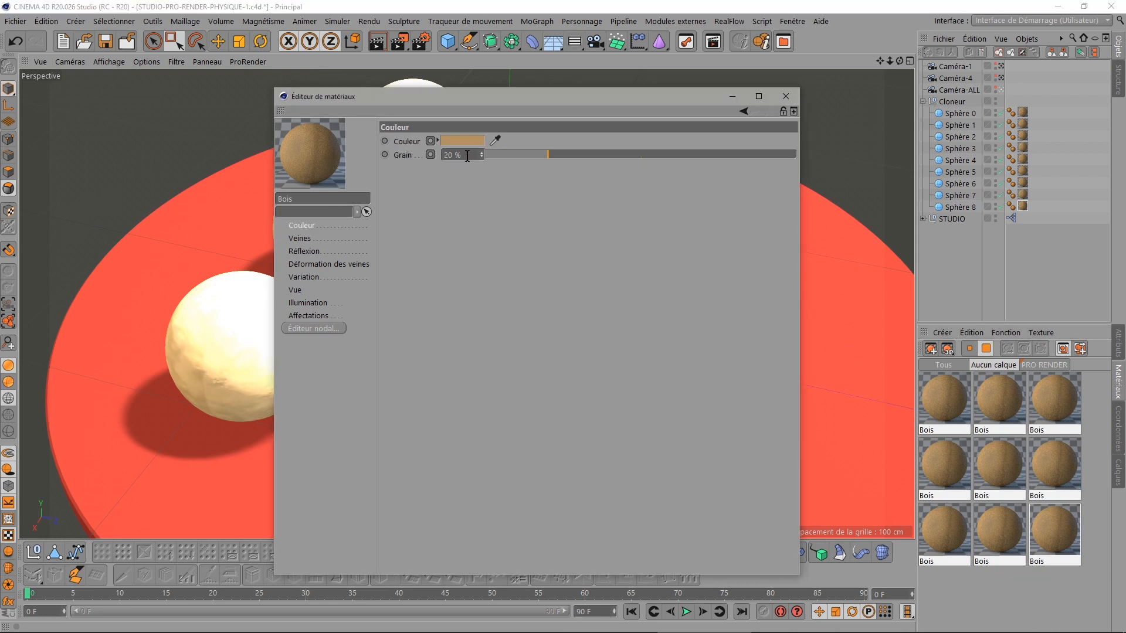
pyautogui.moveTo(465, 155); pyautogui.dragTo(391, 145)
pyautogui.write('0')
pyautogui.press('Return')
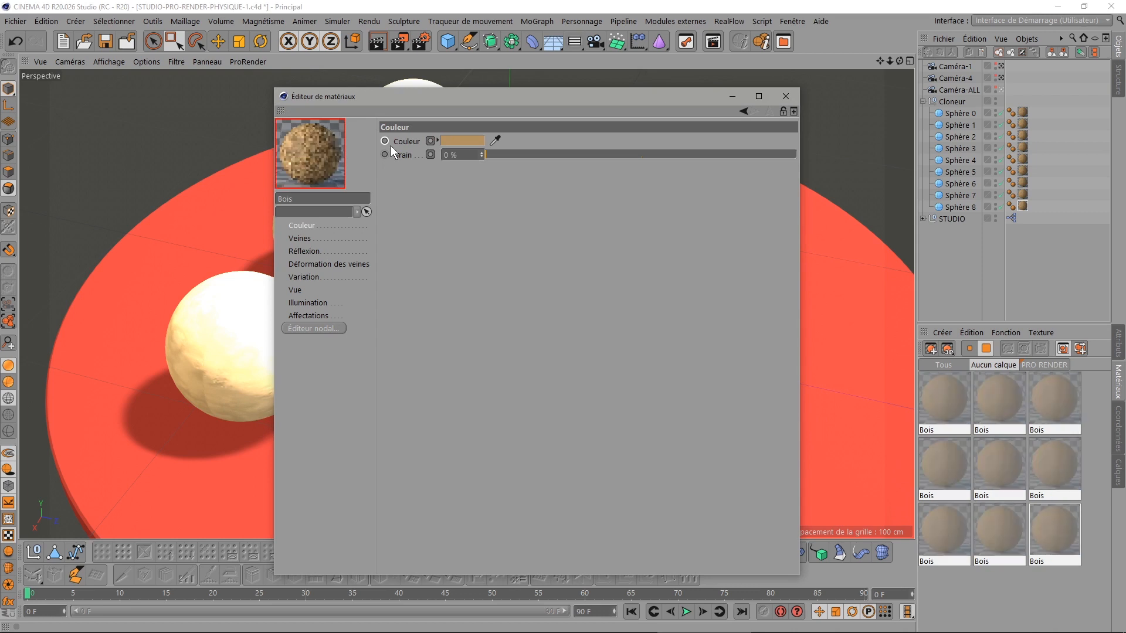
# Set both Intensité des irrégularités and Intensité linéaire of the veins to 0 % for the nine materials
pyautogui.click(300, 237)
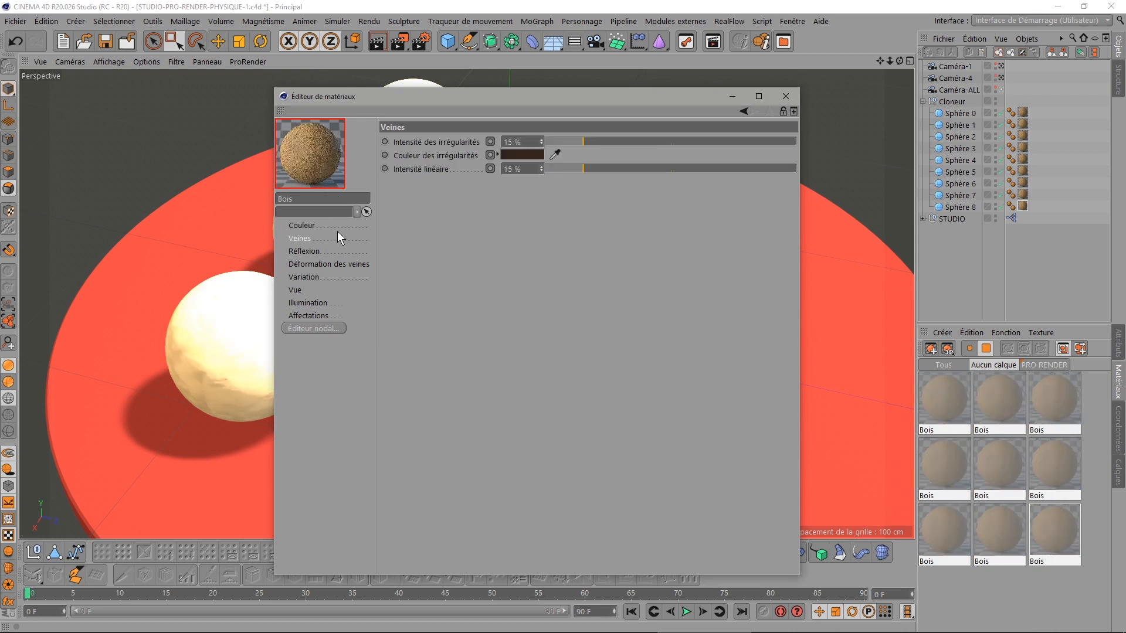
pyautogui.moveTo(536, 141); pyautogui.dragTo(449, 136)
pyautogui.write('0')
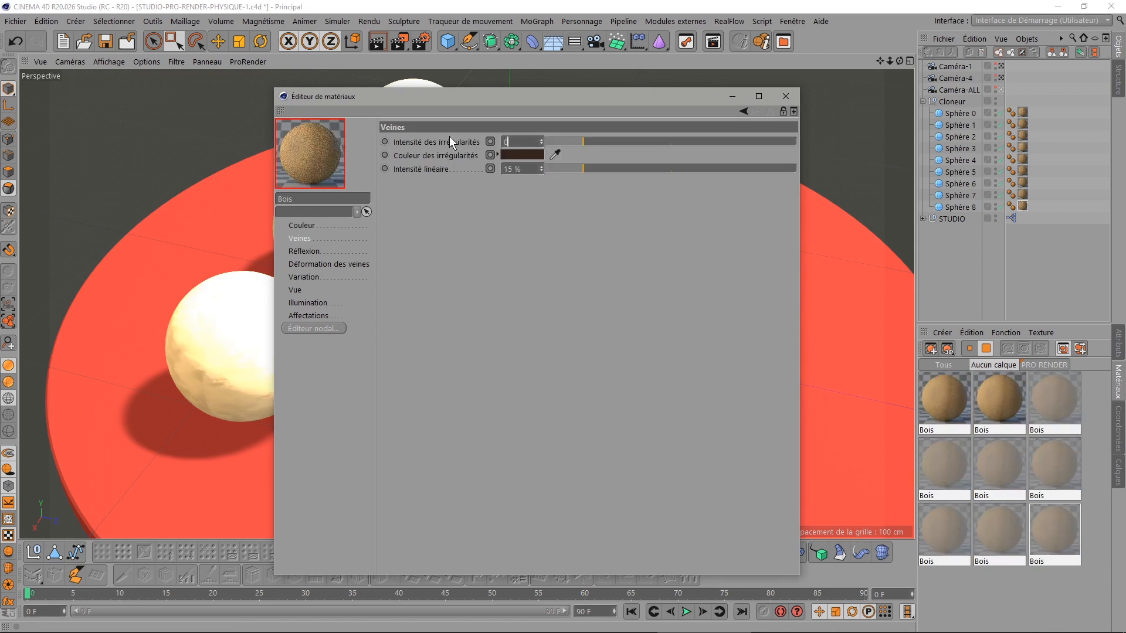
pyautogui.press('Tab')
pyautogui.write('0')
pyautogui.press('Return')
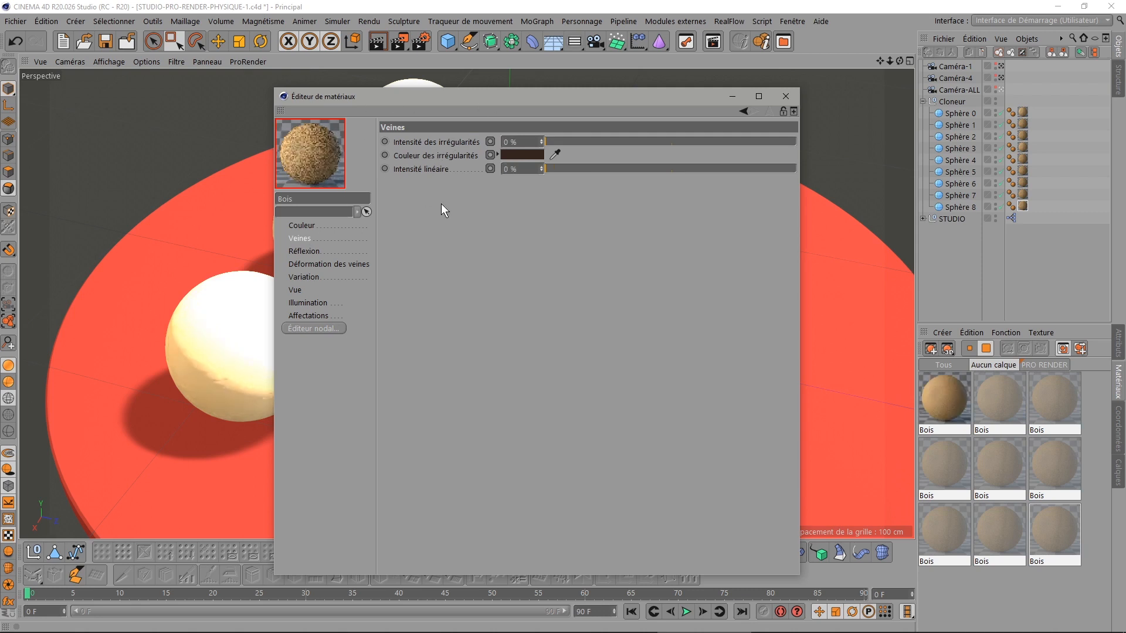
# Set the vein Déformation of the nine materials to 0 %
pyautogui.click(315, 264)
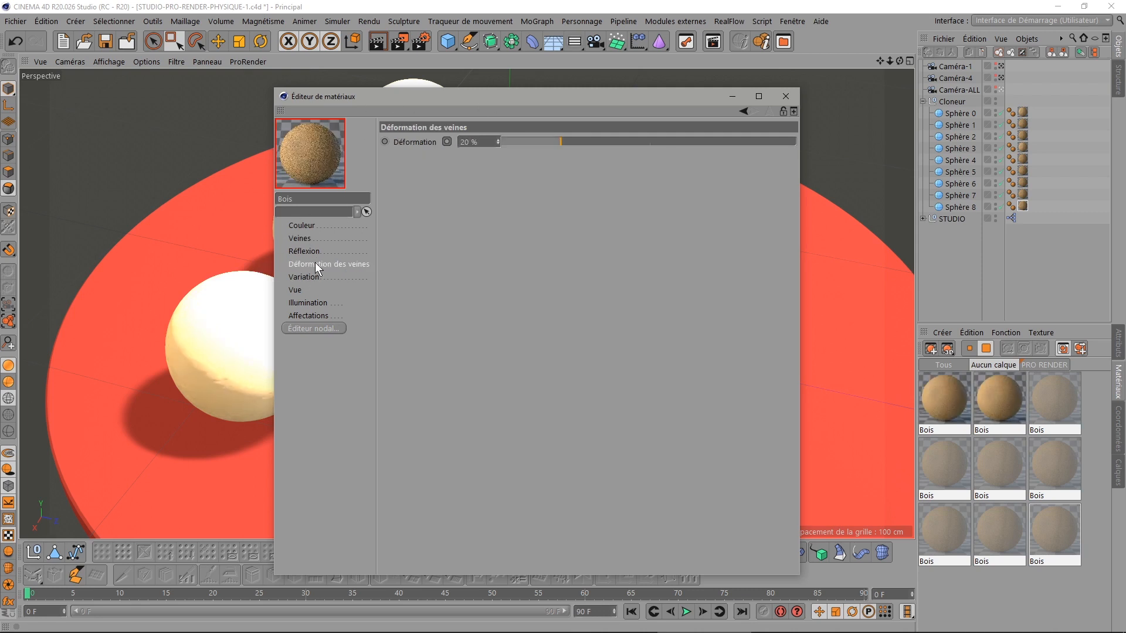
pyautogui.moveTo(477, 142); pyautogui.dragTo(397, 143)
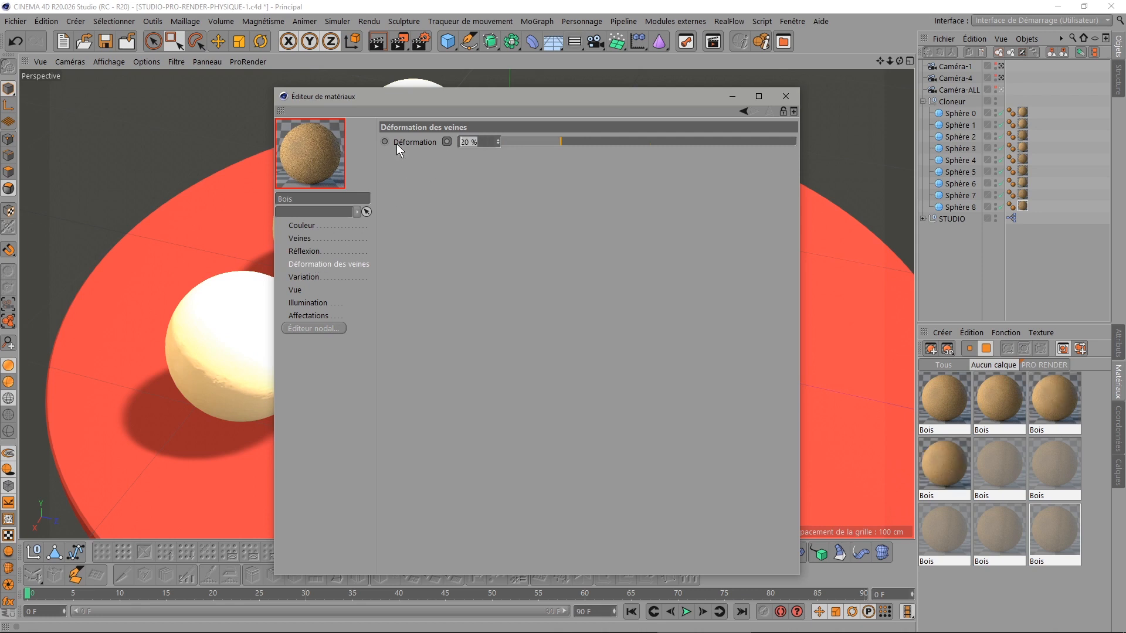
pyautogui.write('0')
pyautogui.press('Return')
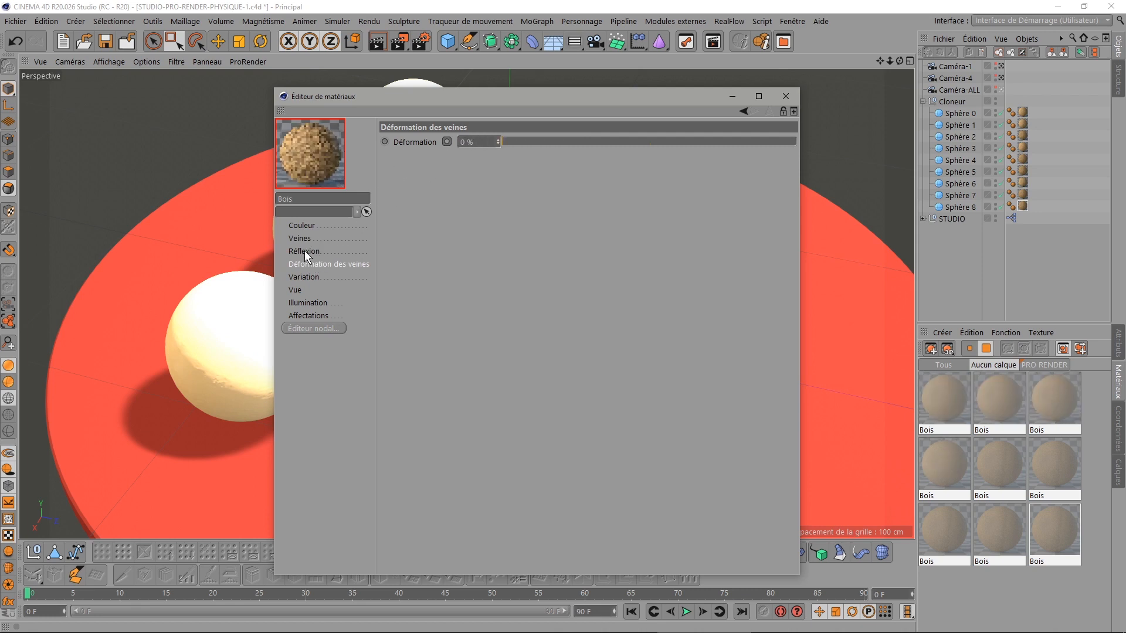
# Review the Réflexion and Couleur settings shared by the nine selected Bois materials
pyautogui.click(305, 251)
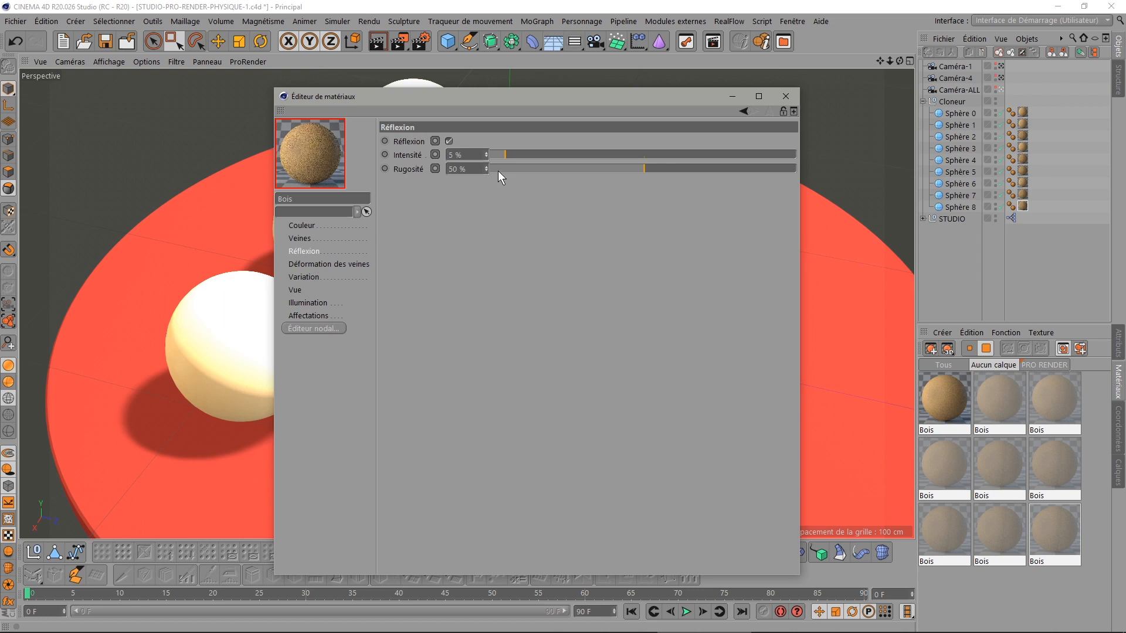
pyautogui.click(299, 227)
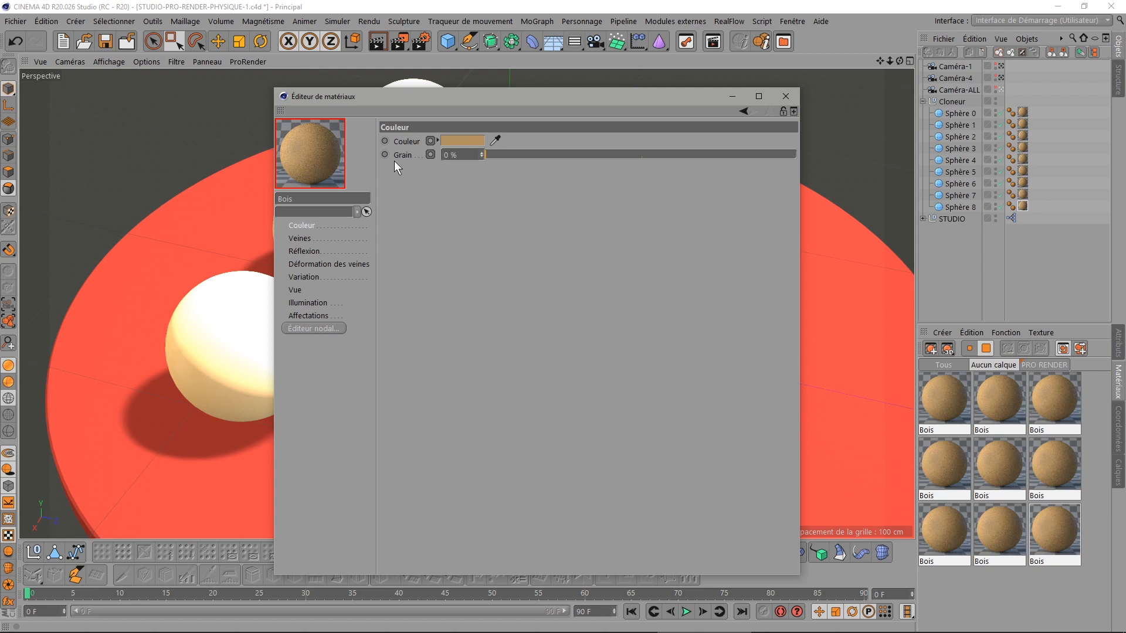
pyautogui.click(298, 249)
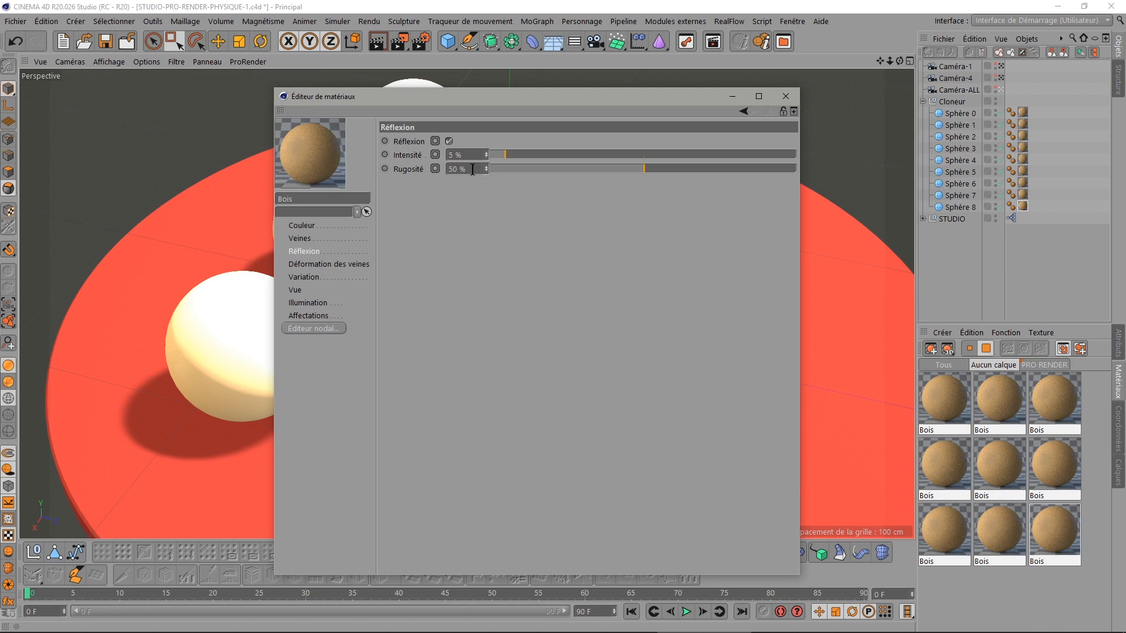
pyautogui.click(302, 225)
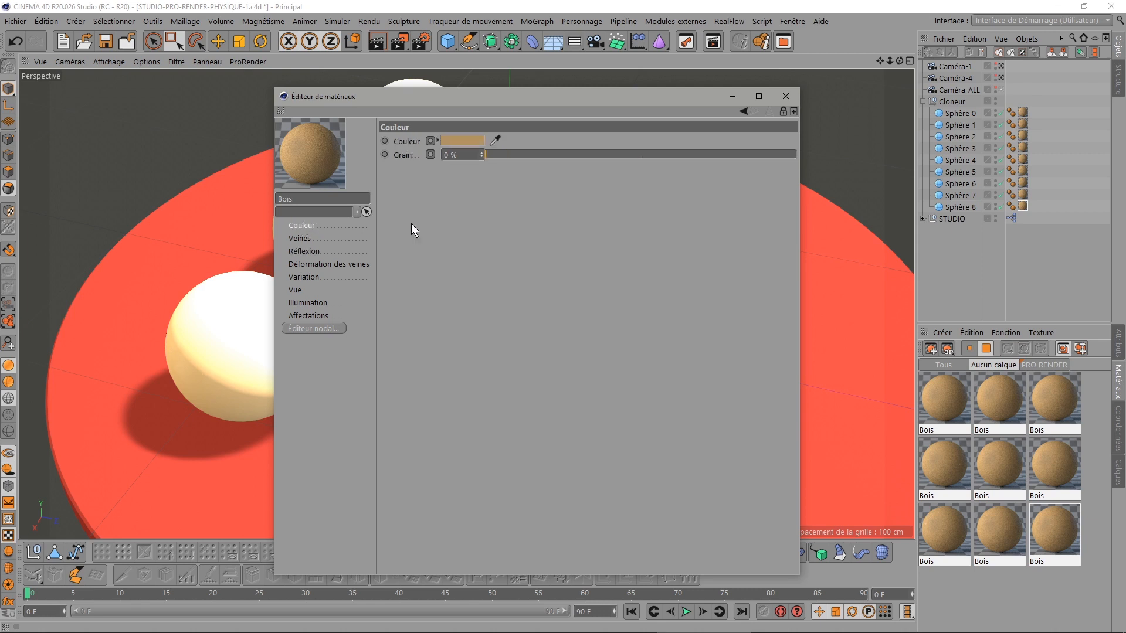
# Set the reflection Intensité to 40 % for the three Bois materials in the middle column
pyautogui.click(304, 251)
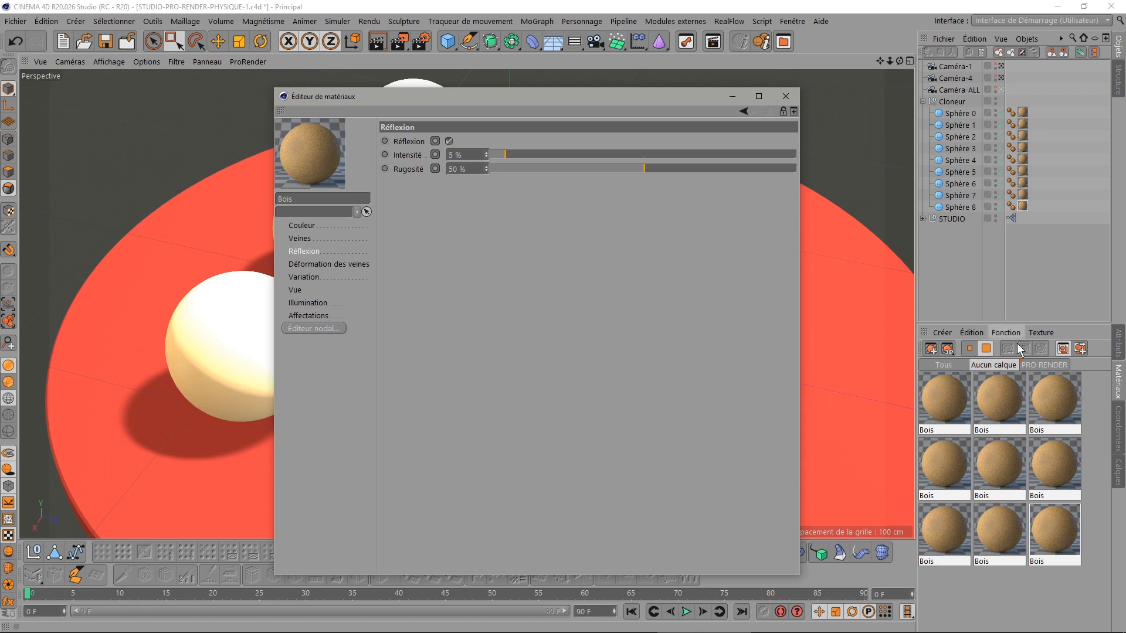
pyautogui.click(953, 400)
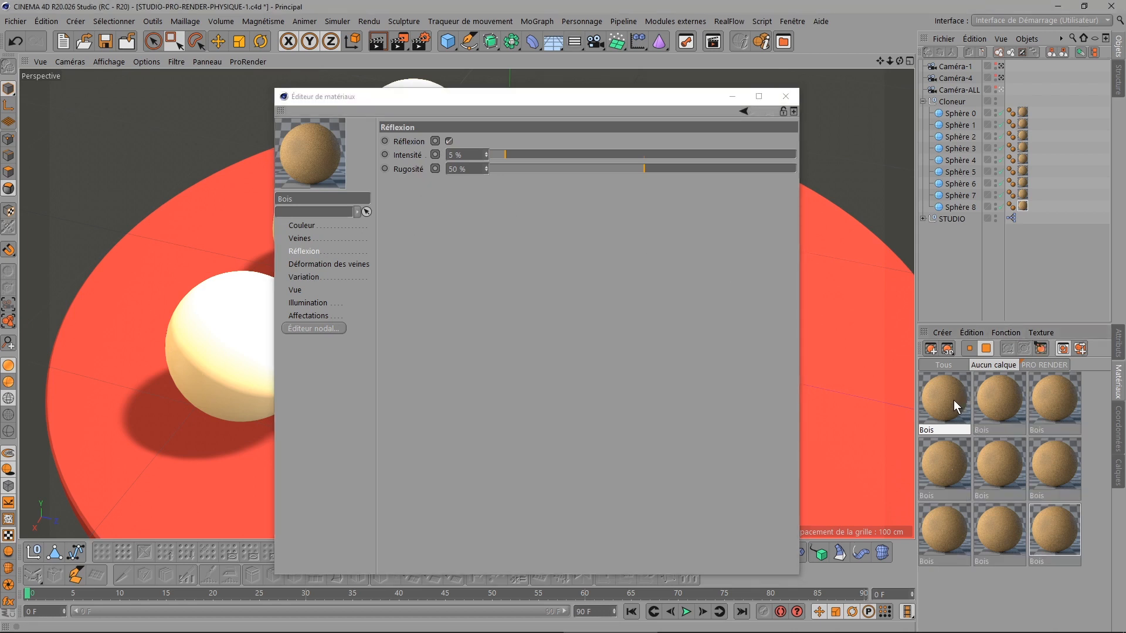
pyautogui.keyDown('shift'); pyautogui.click(952, 453); pyautogui.keyUp('shift')
pyautogui.keyDown('shift'); pyautogui.click(948, 527); pyautogui.keyUp('shift')
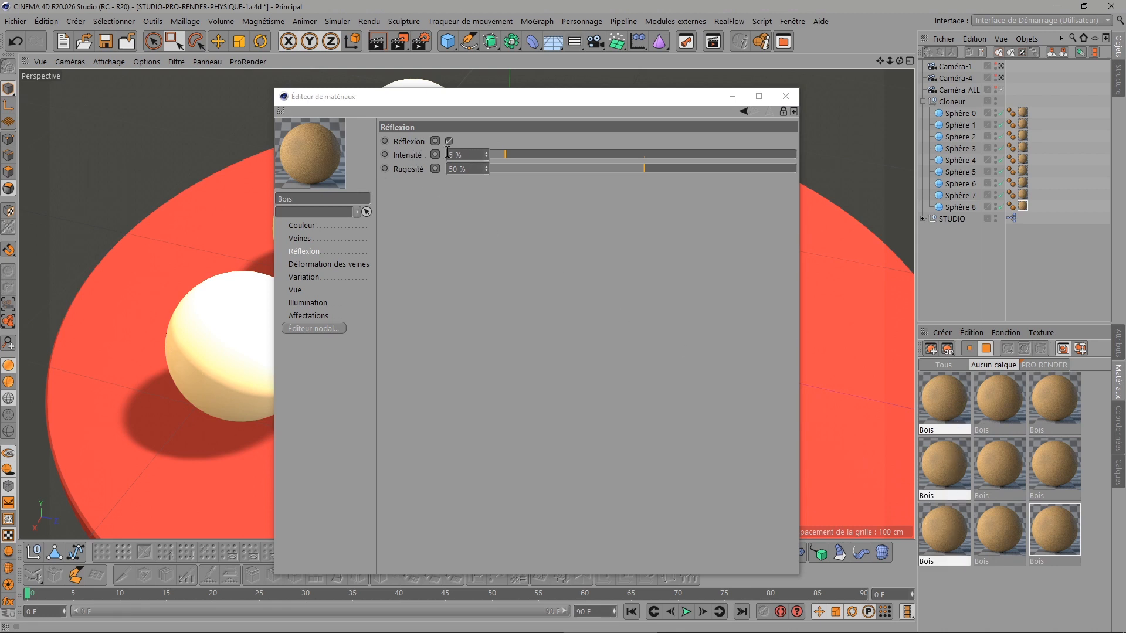
pyautogui.click(997, 393)
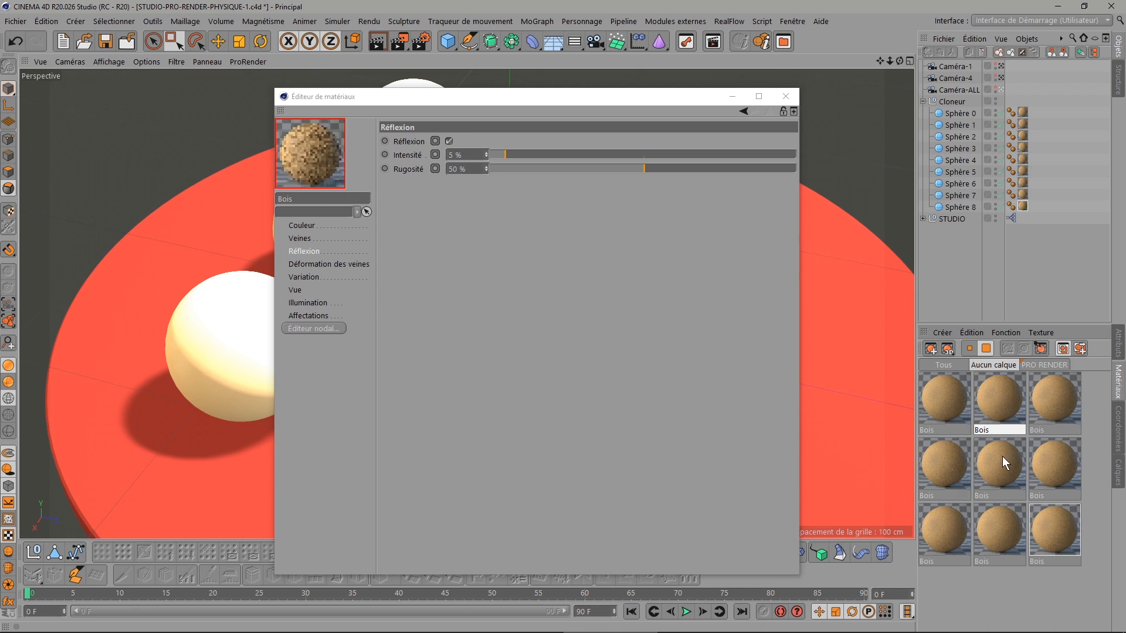
pyautogui.keyDown('shift'); pyautogui.click(1002, 457); pyautogui.keyUp('shift')
pyautogui.keyDown('shift'); pyautogui.click(998, 519); pyautogui.keyUp('shift')
pyautogui.click(475, 156)
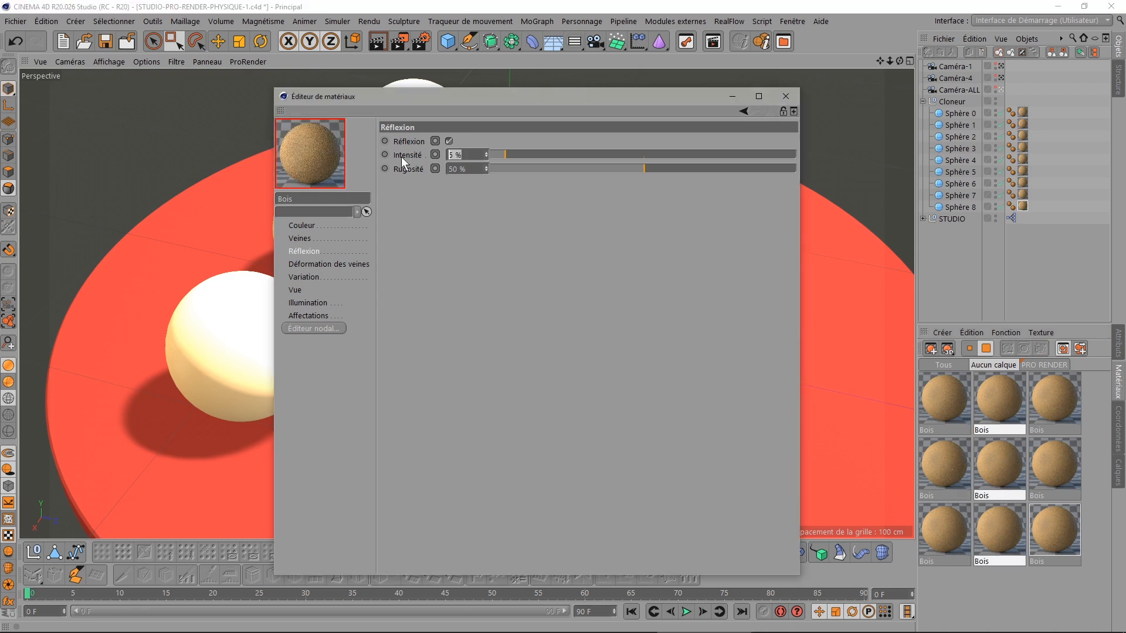
pyautogui.write('40')
pyautogui.press('Return')
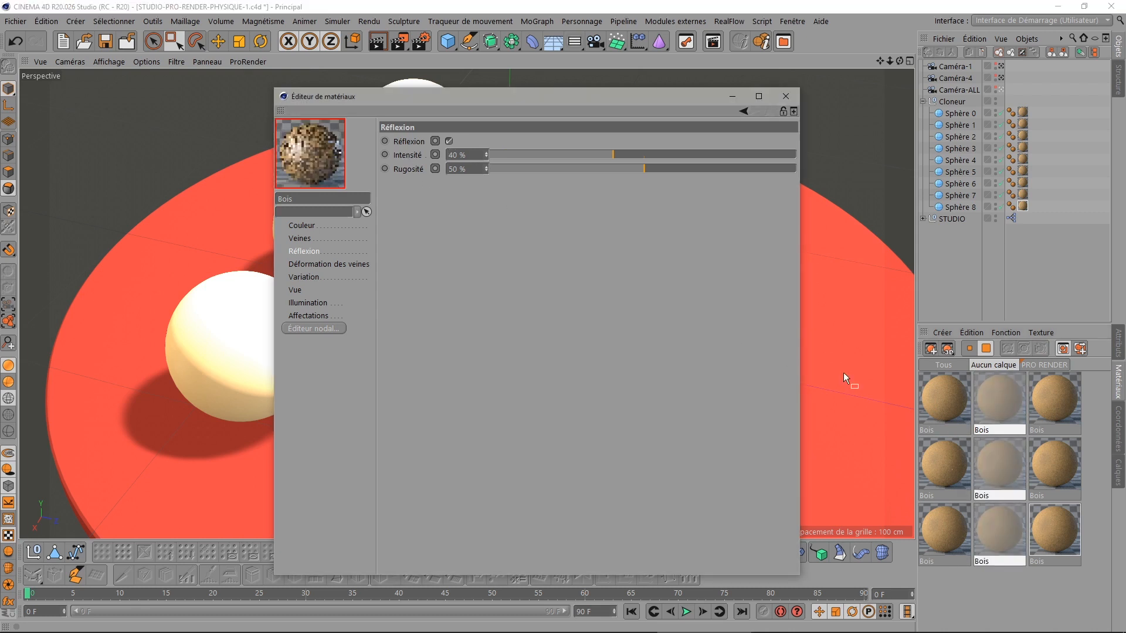
# Set the reflection Intensité to 80 % for the three Bois materials in the third column
pyautogui.click(1066, 410)
pyautogui.keyDown('shift'); pyautogui.click(1058, 490); pyautogui.keyUp('shift')
pyautogui.keyDown('shift'); pyautogui.click(1059, 533); pyautogui.keyUp('shift')
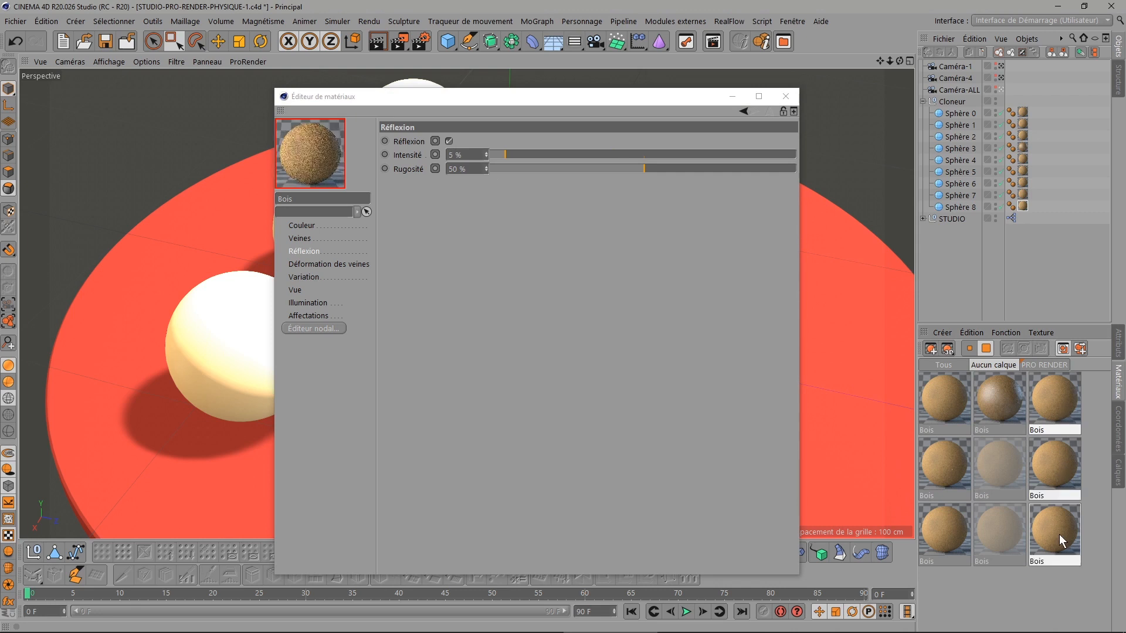
pyautogui.click(468, 154)
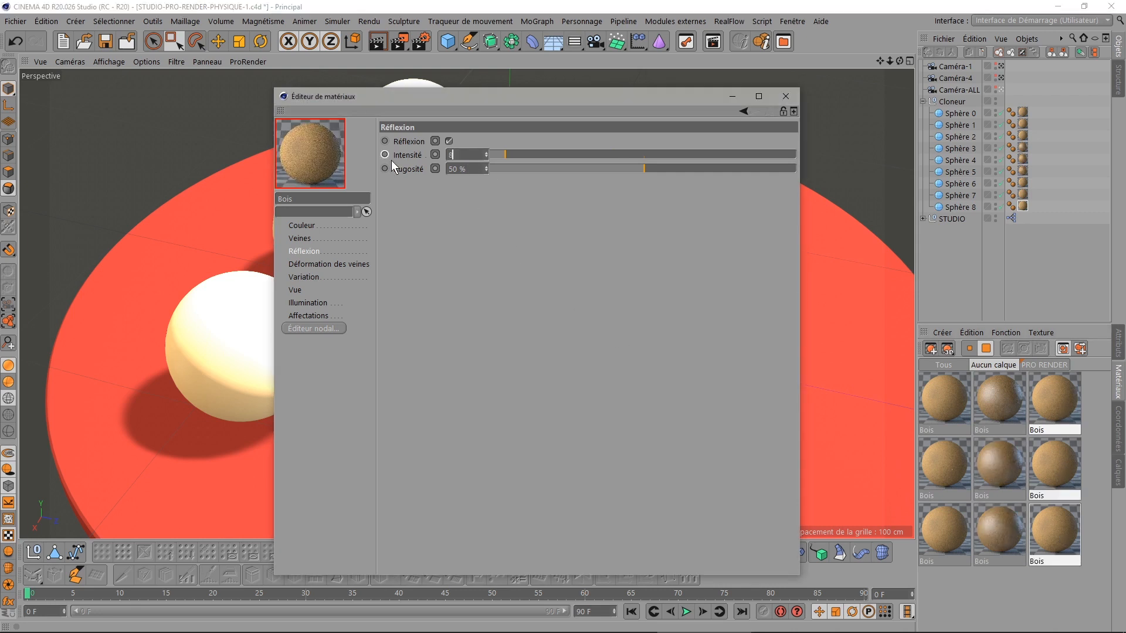
pyautogui.write('80')
pyautogui.press('Return')
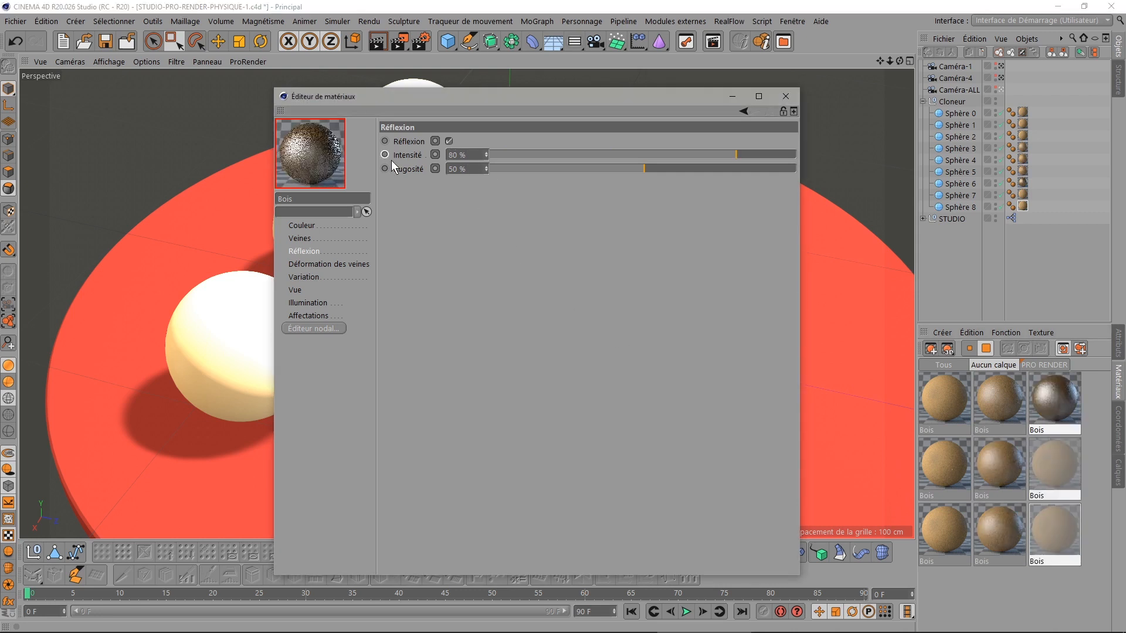
# Set the reflection Rugosité to 0 % for the three Bois materials in the first row
pyautogui.click(949, 388)
pyautogui.keyDown('shift'); pyautogui.click(988, 399); pyautogui.keyUp('shift')
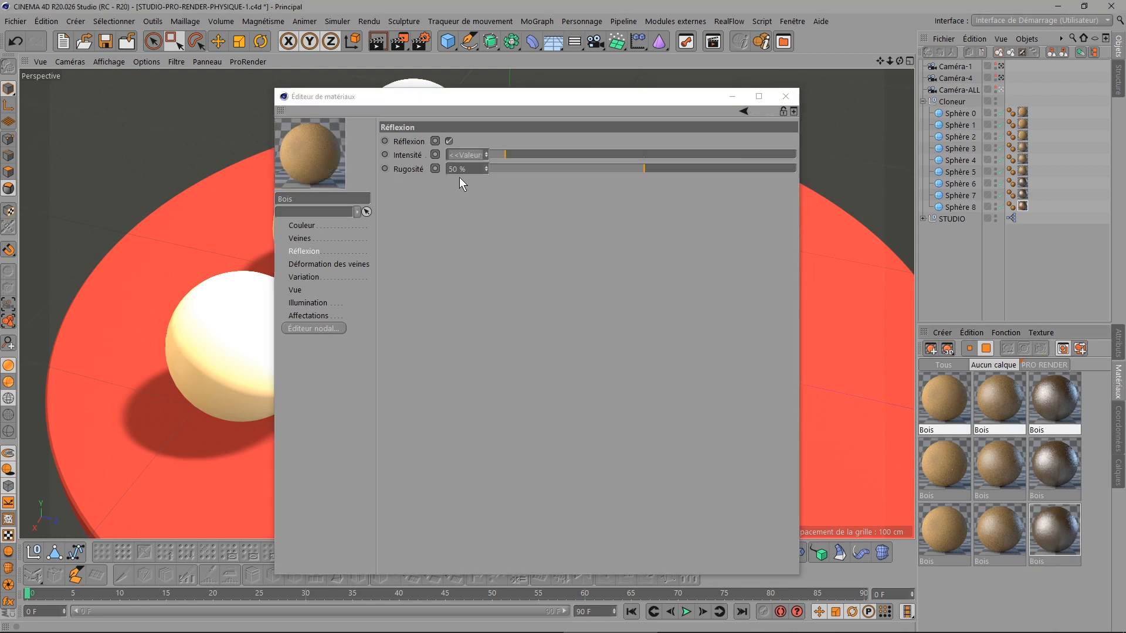
pyautogui.moveTo(478, 170); pyautogui.dragTo(407, 171)
pyautogui.write('0')
pyautogui.press('Return')
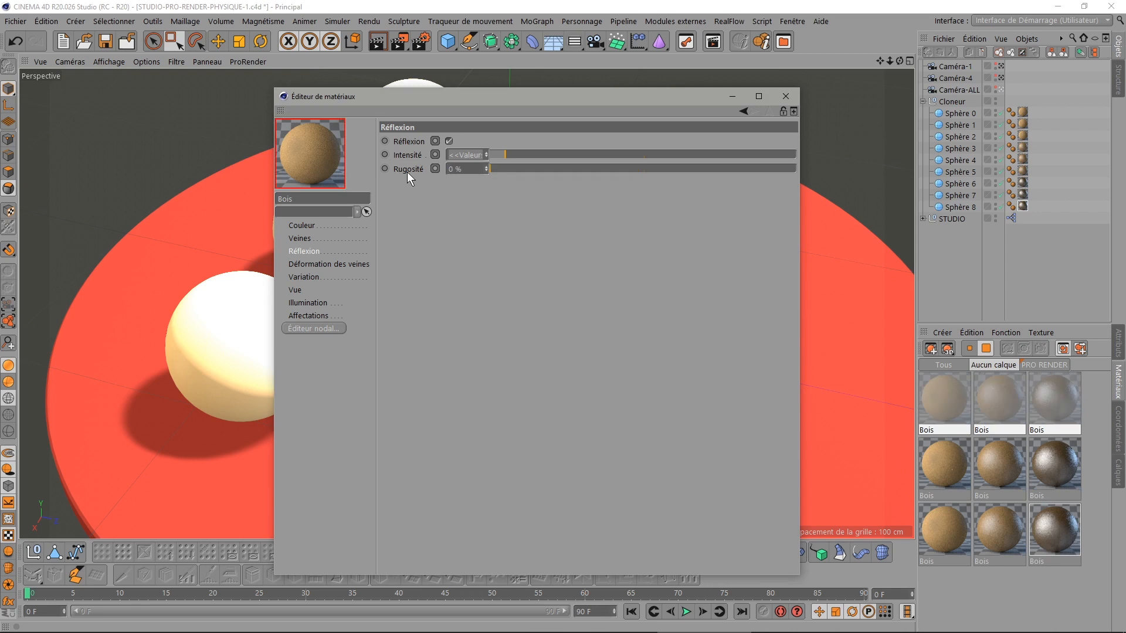
# Set the reflection Rugosité to 25 % for the three Bois materials in the middle row
pyautogui.click(957, 473)
pyautogui.keyDown('shift'); pyautogui.click(991, 470); pyautogui.keyUp('shift')
pyautogui.keyDown('shift'); pyautogui.click(1054, 466); pyautogui.keyUp('shift')
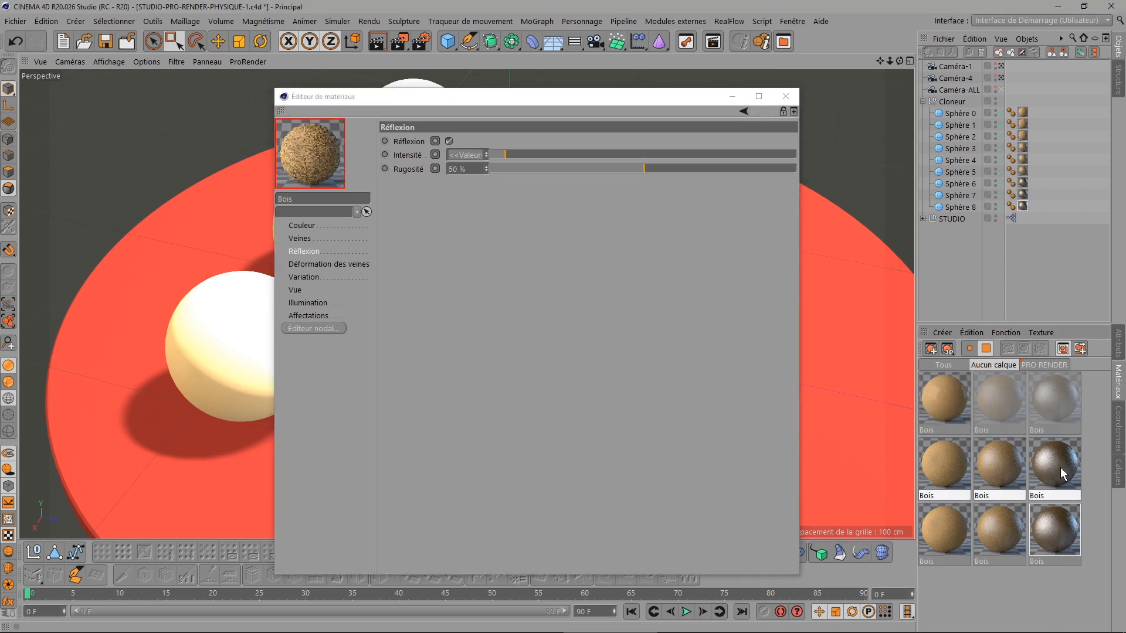
pyautogui.moveTo(476, 169); pyautogui.dragTo(422, 168)
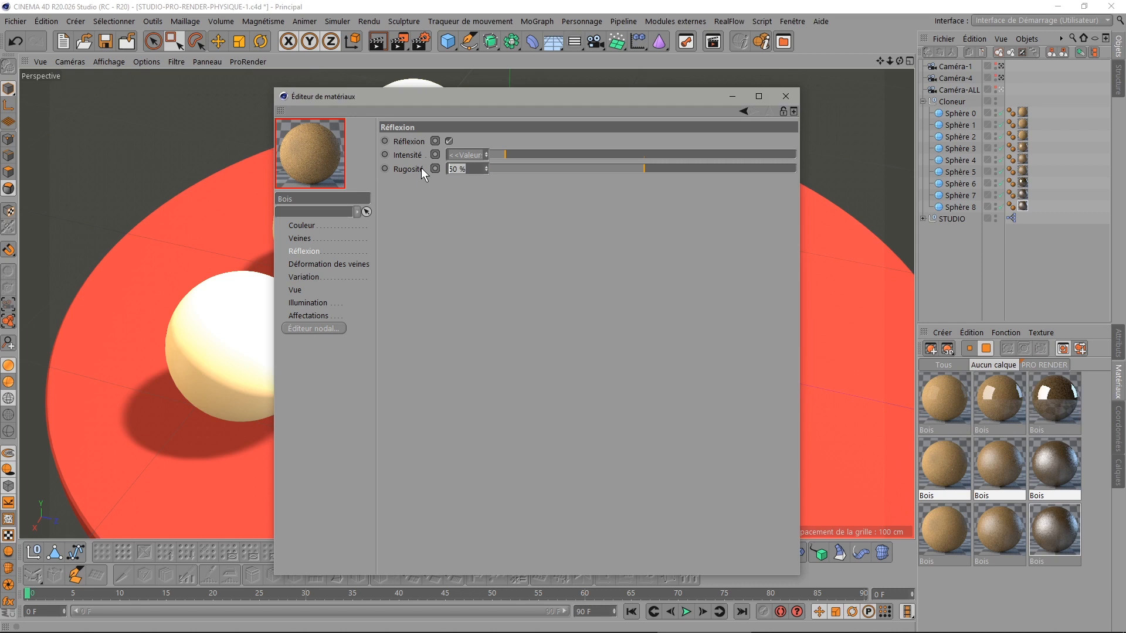
pyautogui.write('25')
pyautogui.press('Return')
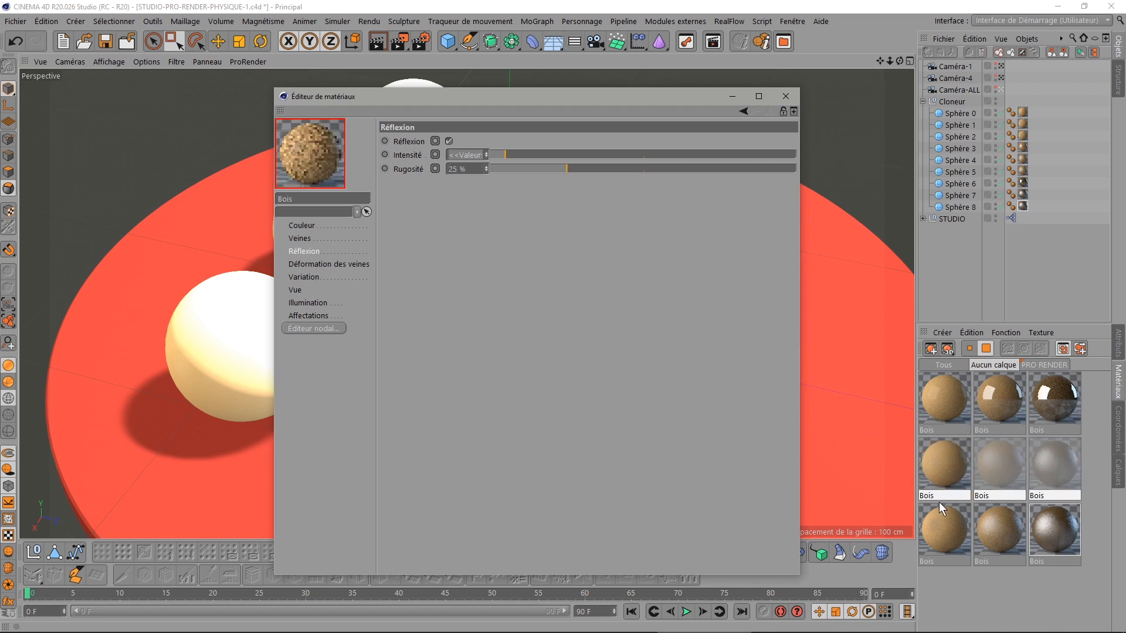
# Check the last row's reflection settings and render the nine spheres in the Visualiseur
pyautogui.click(940, 538)
pyautogui.keyDown('shift'); pyautogui.click(1000, 537); pyautogui.keyUp('shift')
pyautogui.keyDown('shift'); pyautogui.click(1054, 540); pyautogui.keyUp('shift')
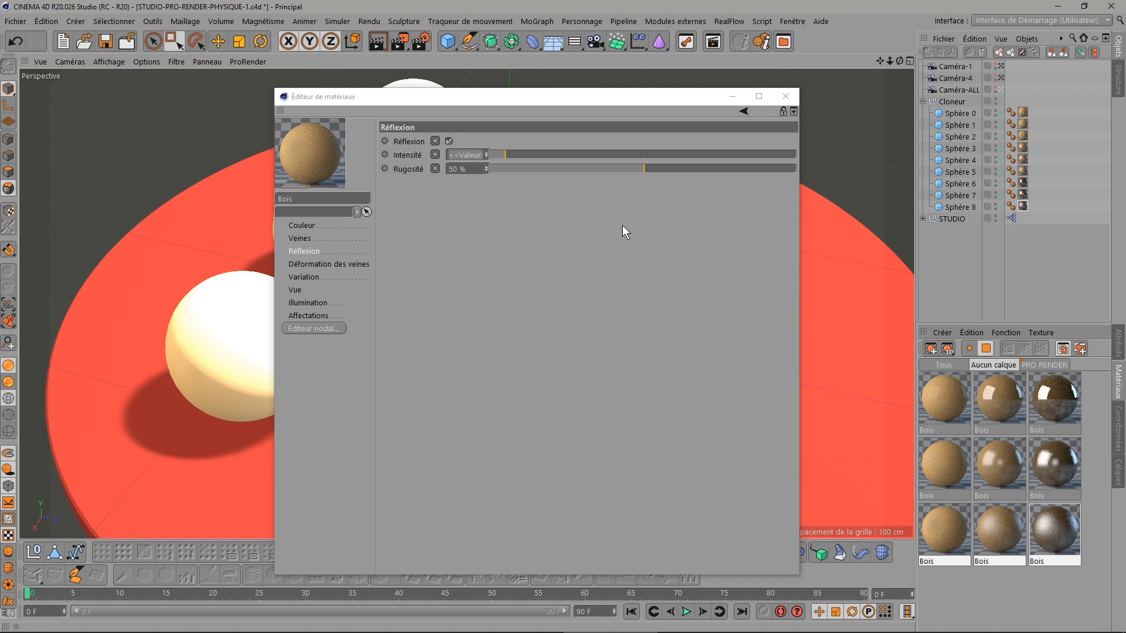
pyautogui.click(784, 96)
pyautogui.click(397, 41)
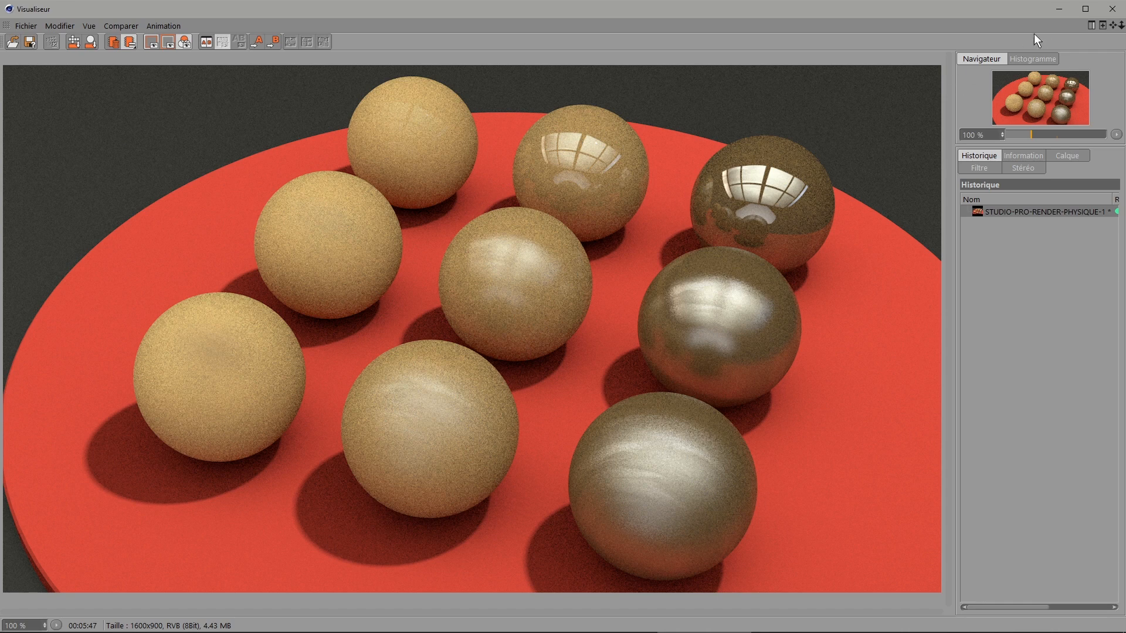
pyautogui.click(1112, 9)
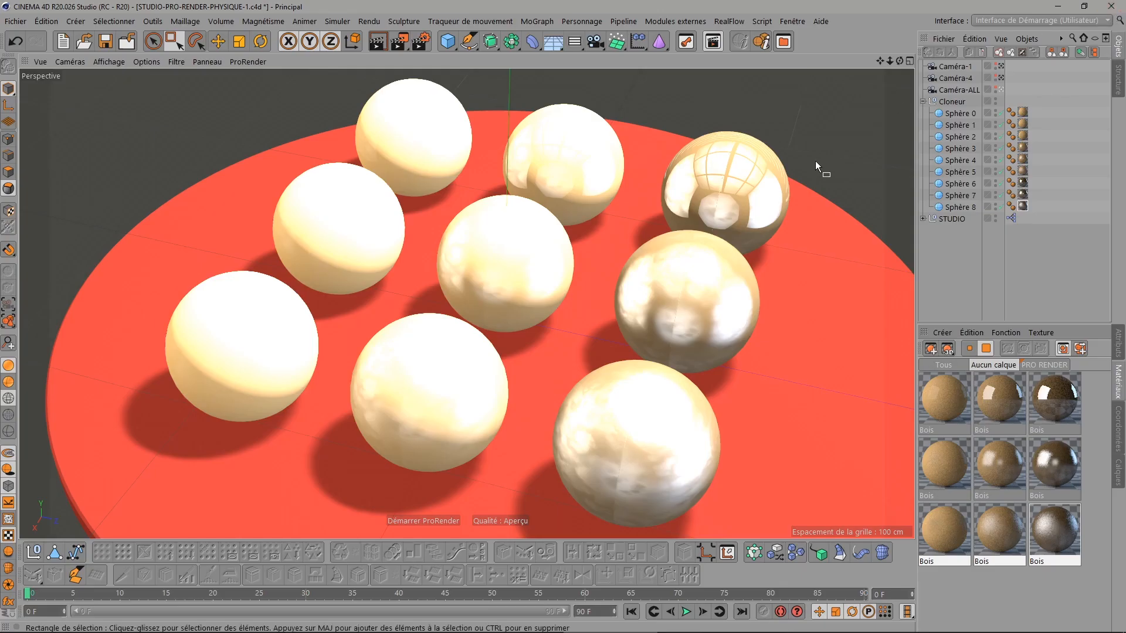
# Set the reflection Intensité to 10 % for the three Bois materials in the first column
pyautogui.doubleClick(952, 398)
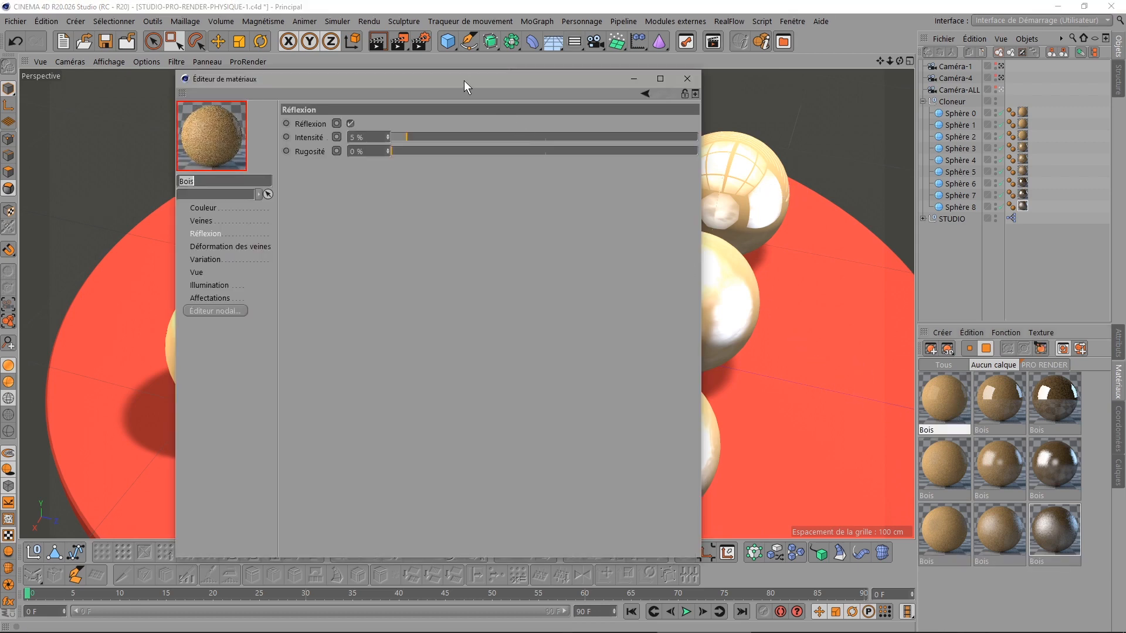
pyautogui.moveTo(468, 81); pyautogui.dragTo(487, 71)
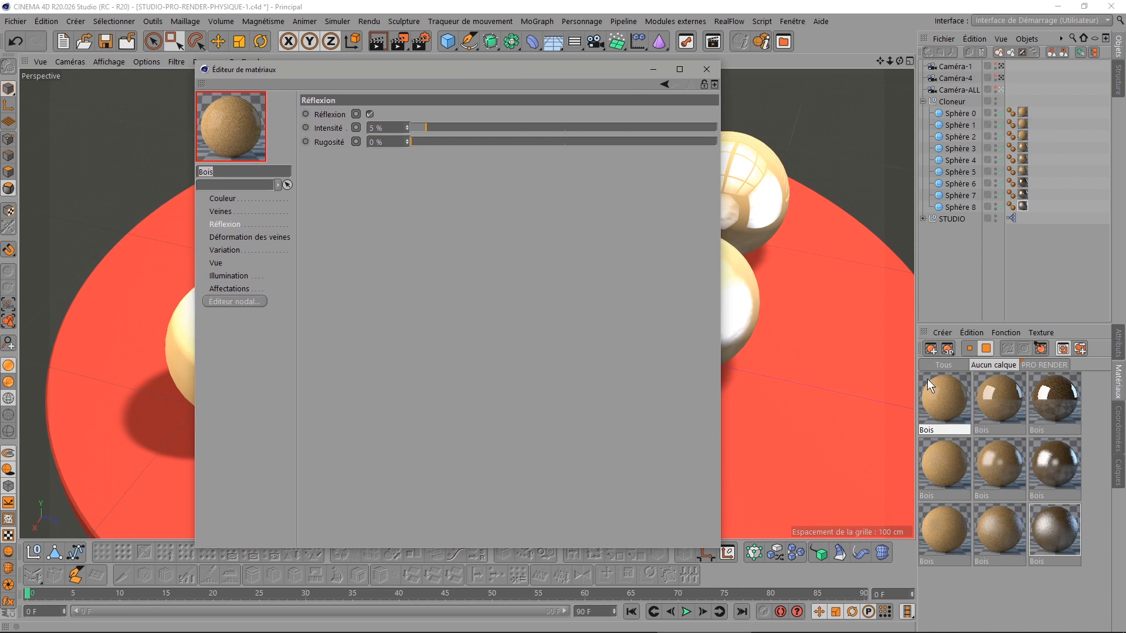
pyautogui.keyDown('shift'); pyautogui.click(941, 475); pyautogui.keyUp('shift')
pyautogui.keyDown('shift'); pyautogui.click(942, 526); pyautogui.keyUp('shift')
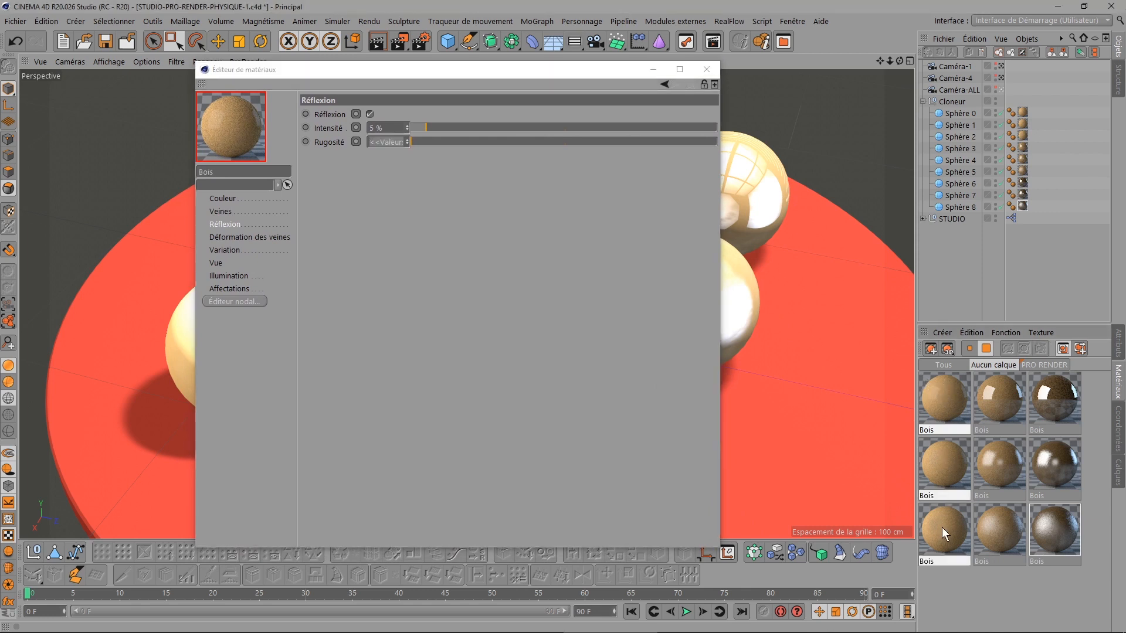
pyautogui.moveTo(393, 128); pyautogui.dragTo(353, 128)
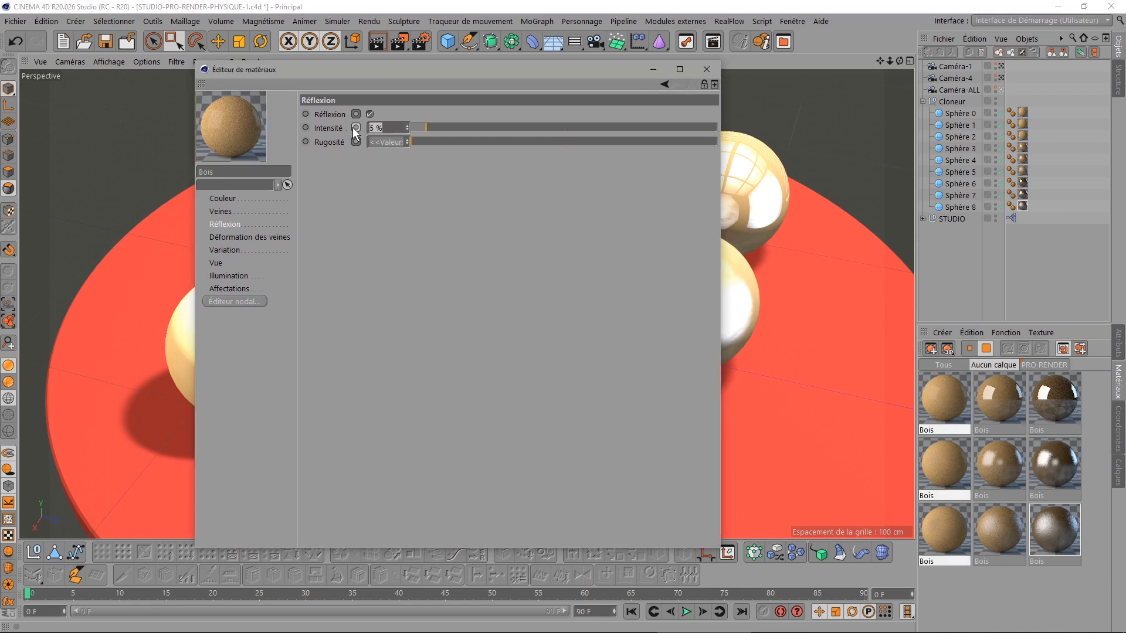
pyautogui.write('10')
pyautogui.press('Return')
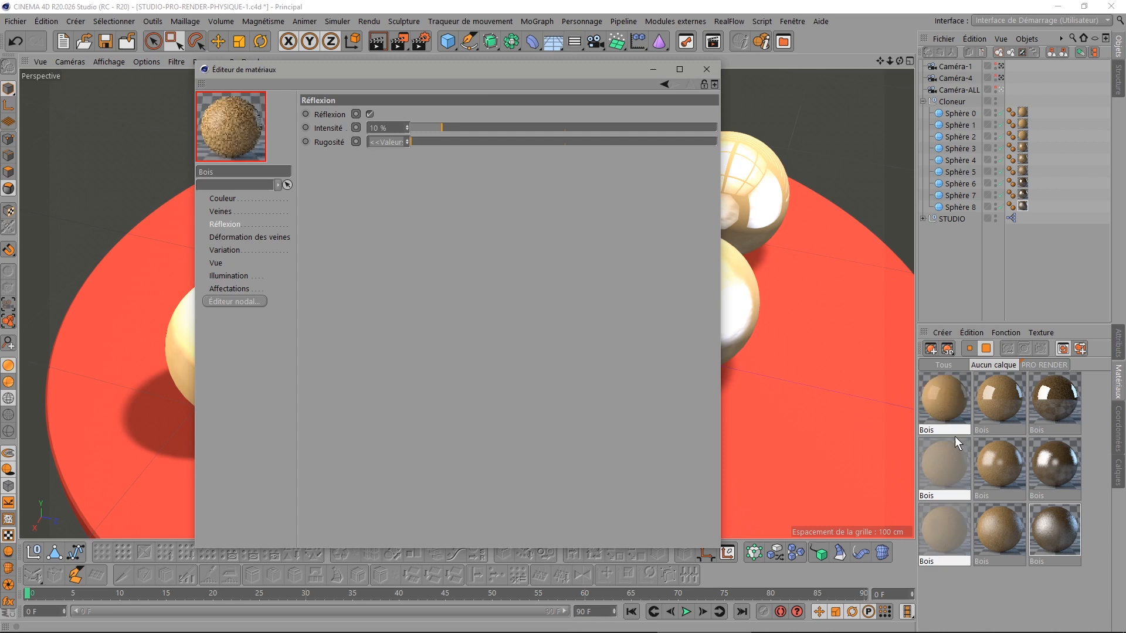
# Select all nine Bois materials and set their reflection Rugosité to 0 %
pyautogui.keyDown('shift'); pyautogui.click(1062, 544); pyautogui.keyUp('shift')
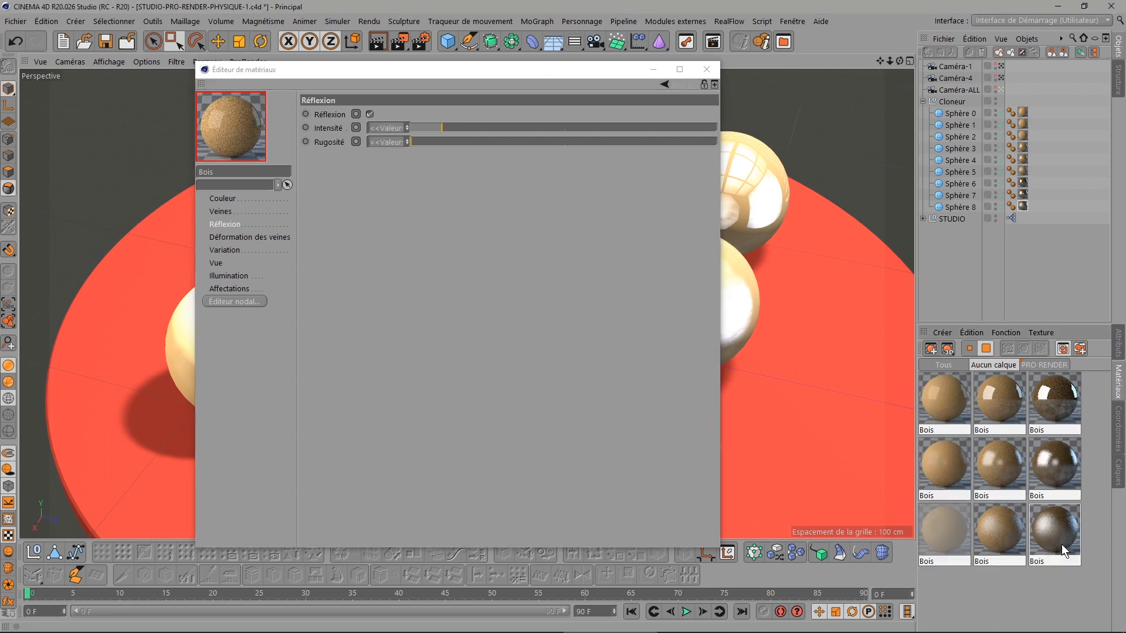
pyautogui.click(381, 142)
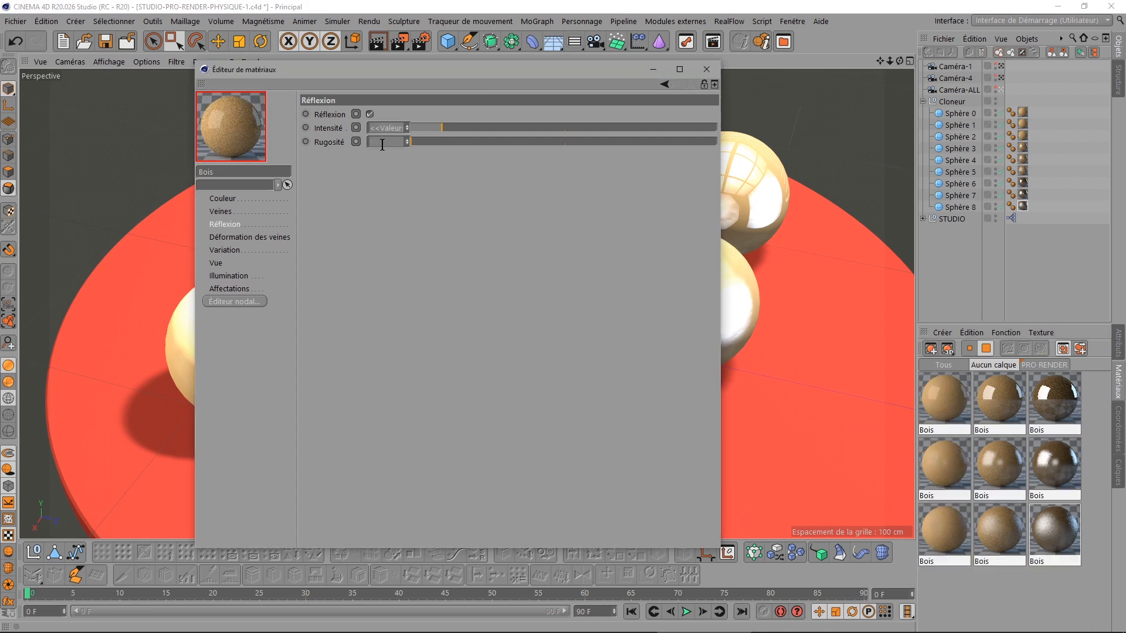
pyautogui.write('0')
pyautogui.press('Return')
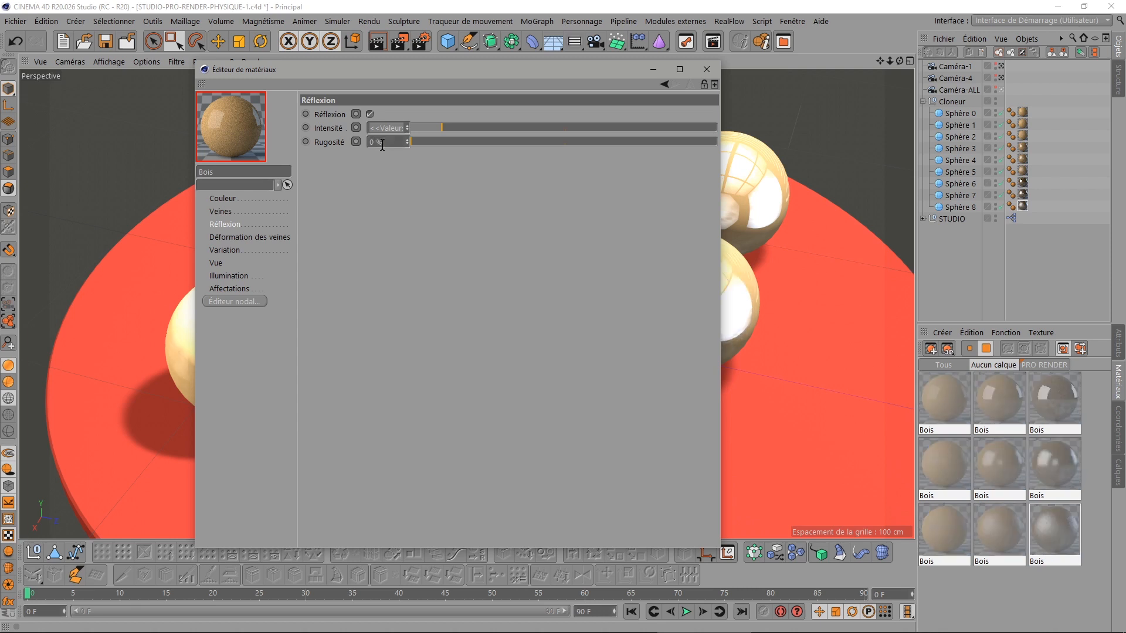
# Set the colour Grain to 50 % for the three Bois materials in the middle row
pyautogui.click(221, 199)
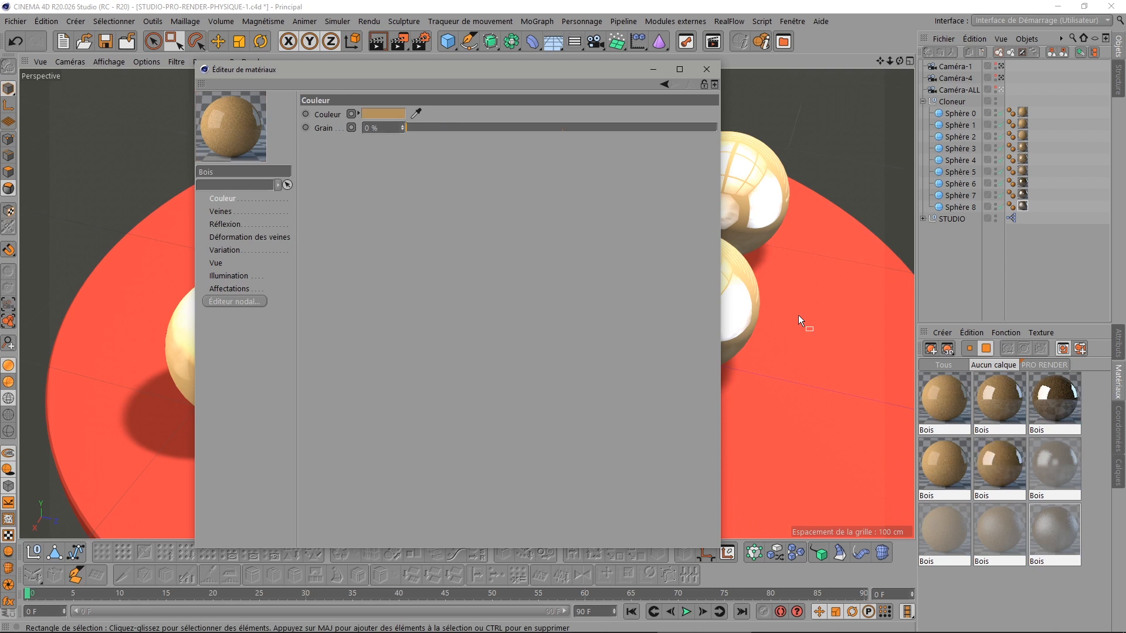
pyautogui.click(937, 400)
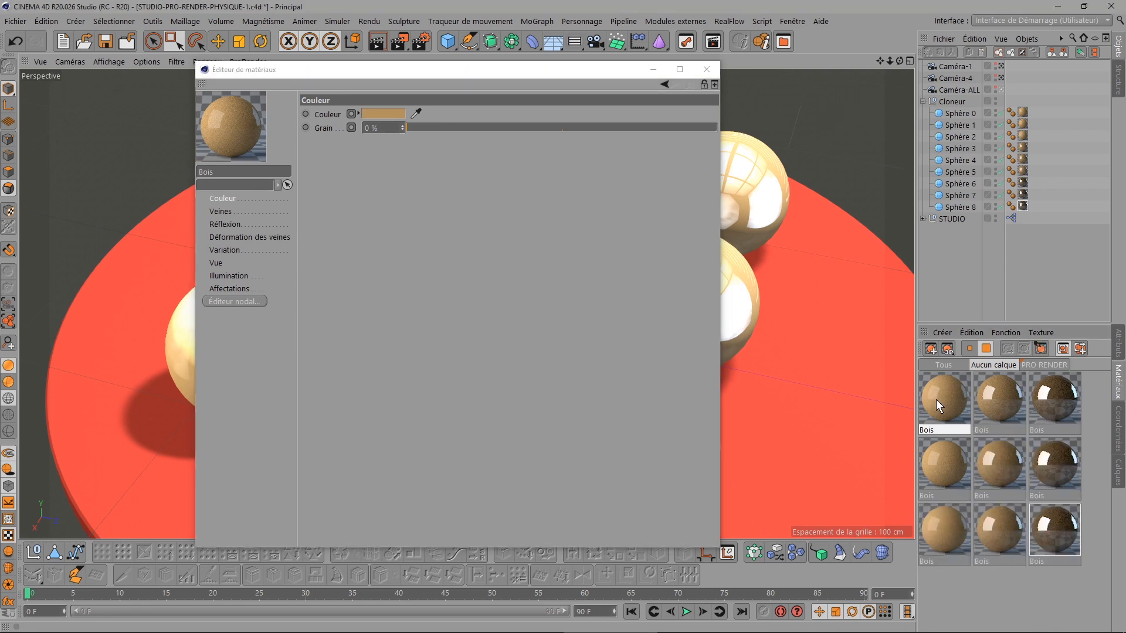
pyautogui.keyDown('ctrl'); pyautogui.click(990, 406); pyautogui.keyUp('ctrl')
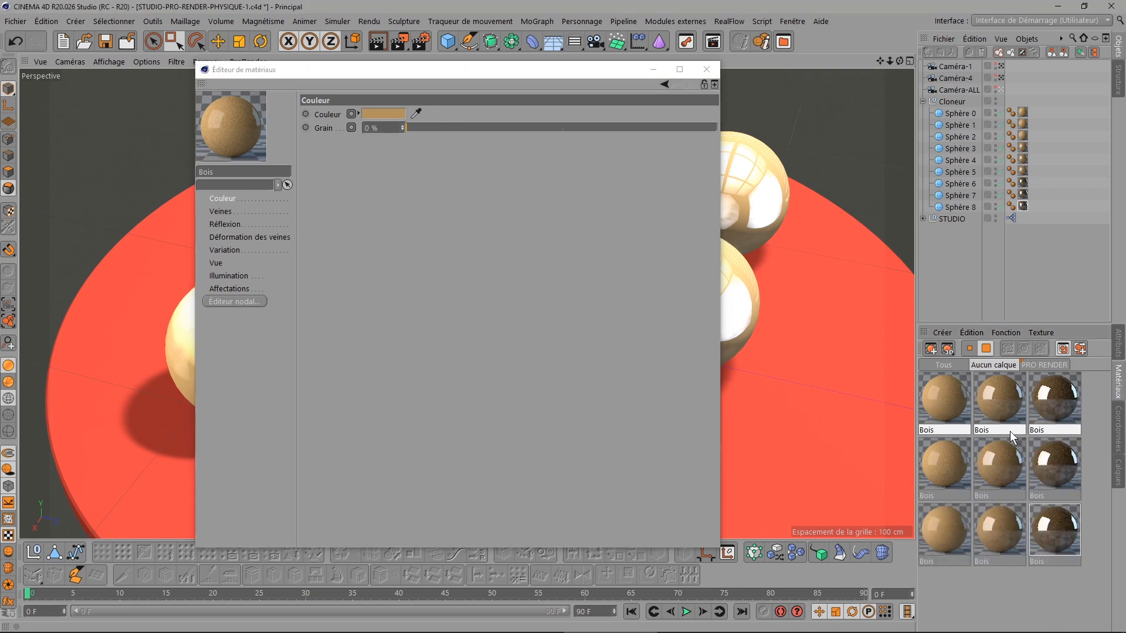
pyautogui.click(946, 459)
pyautogui.keyDown('ctrl'); pyautogui.click(997, 466); pyautogui.keyUp('ctrl')
pyautogui.keyDown('ctrl'); pyautogui.click(1050, 466); pyautogui.keyUp('ctrl')
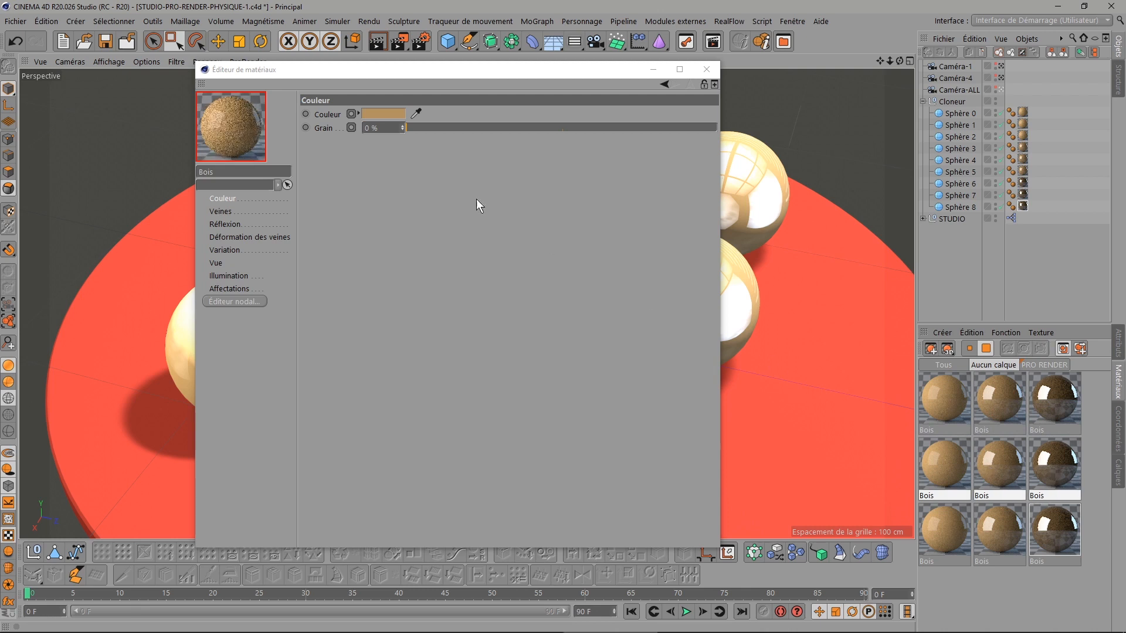
pyautogui.moveTo(385, 128); pyautogui.dragTo(308, 126)
pyautogui.write('50')
pyautogui.press('Return')
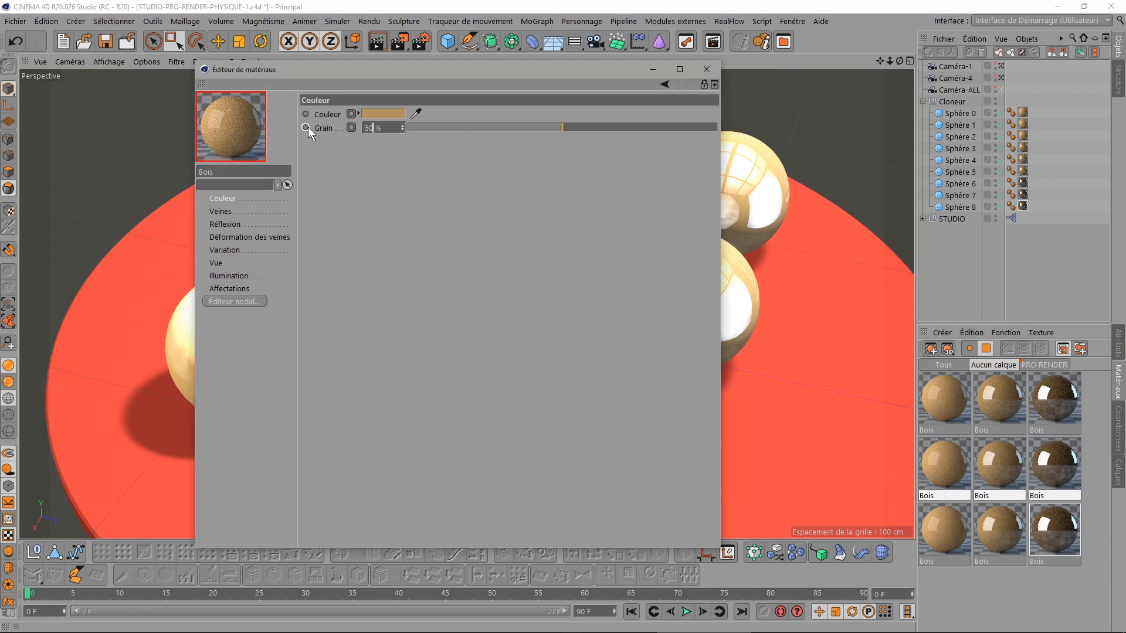
# Set the colour Grain to 100 % for the three Bois materials in the last row
pyautogui.click(959, 523)
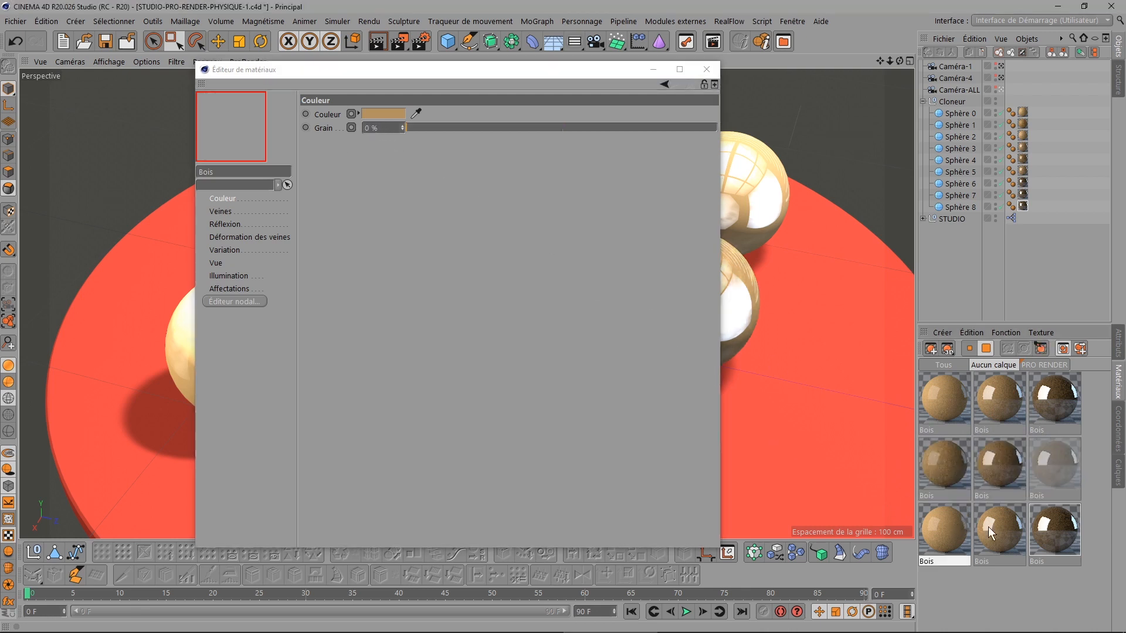
pyautogui.keyDown('ctrl'); pyautogui.click(991, 527); pyautogui.keyUp('ctrl')
pyautogui.keyDown('ctrl'); pyautogui.click(1057, 533); pyautogui.keyUp('ctrl')
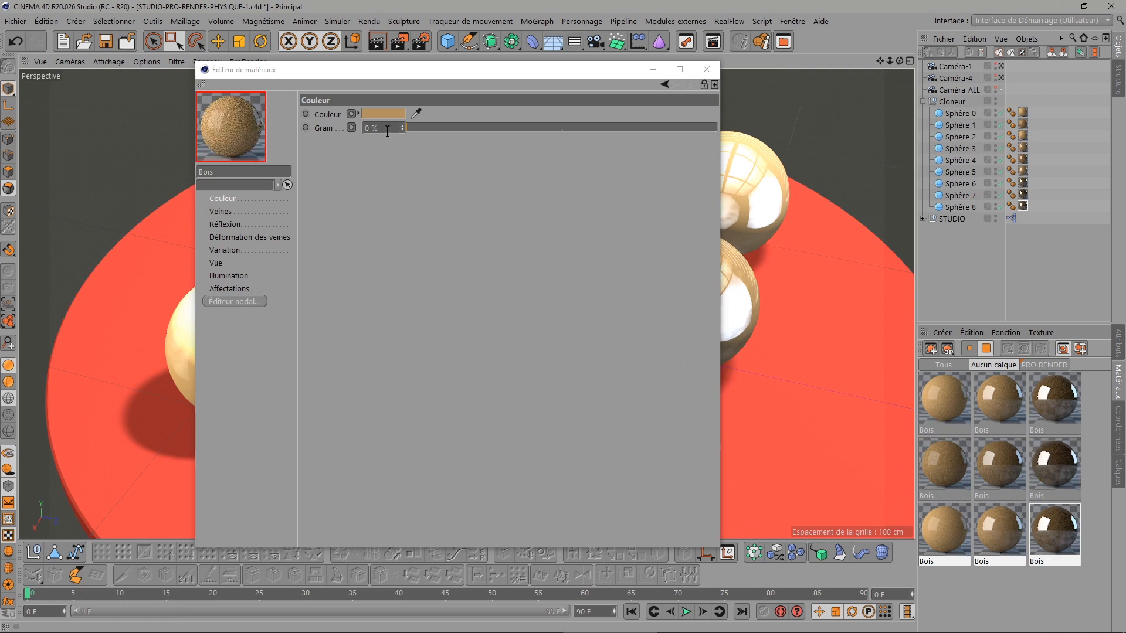
pyautogui.moveTo(388, 129); pyautogui.dragTo(317, 129)
pyautogui.write('100')
pyautogui.press('Return')
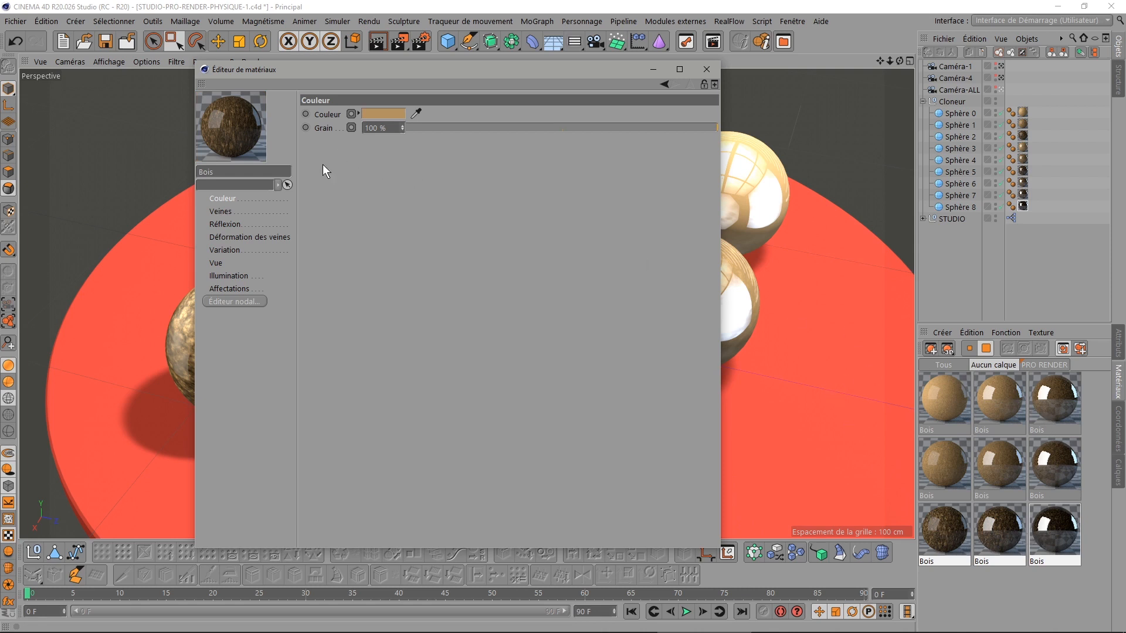
# Render the nine spheres again in the Visualiseur to compare the Grain variations, and return to the scene
pyautogui.click(400, 43)
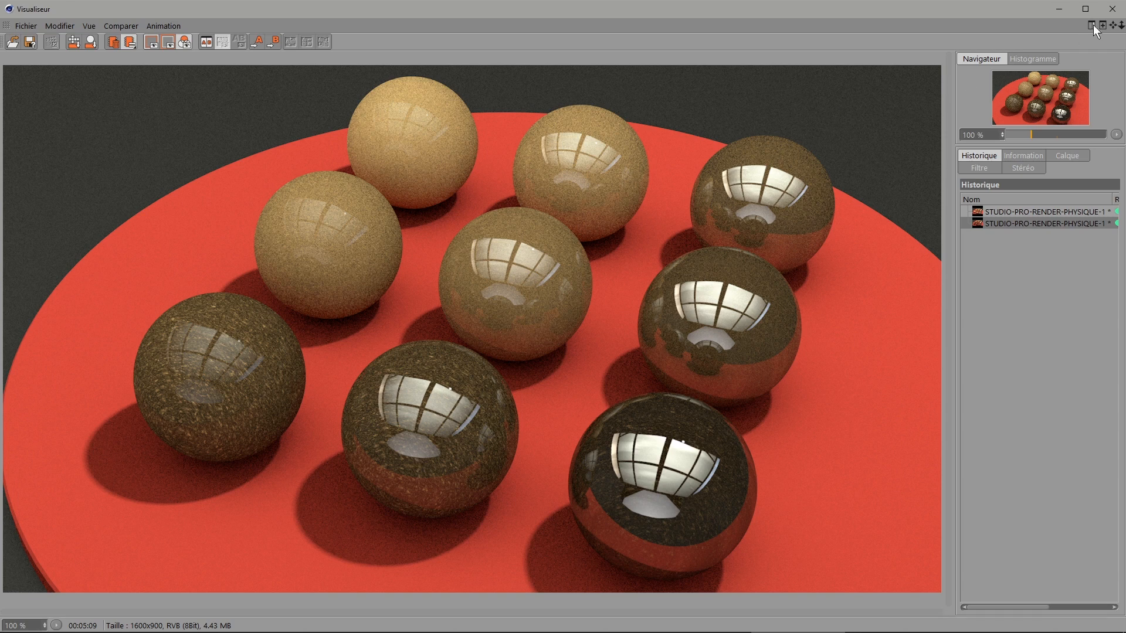
pyautogui.click(1113, 9)
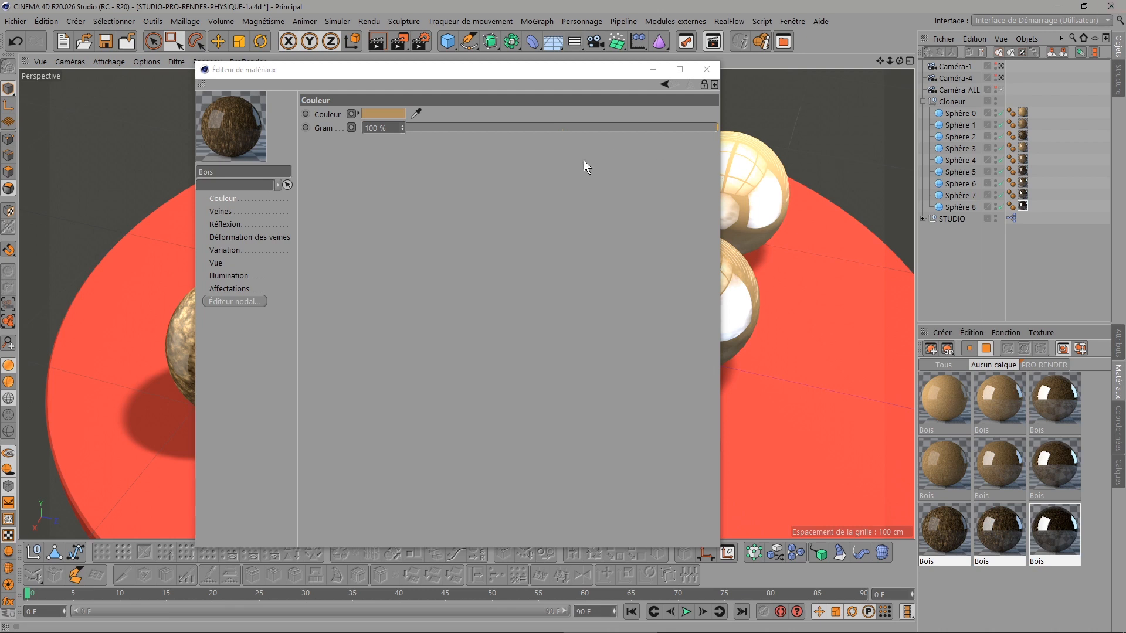
# Select all nine Bois materials and set their colour Grain to 35 %
pyautogui.click(222, 211)
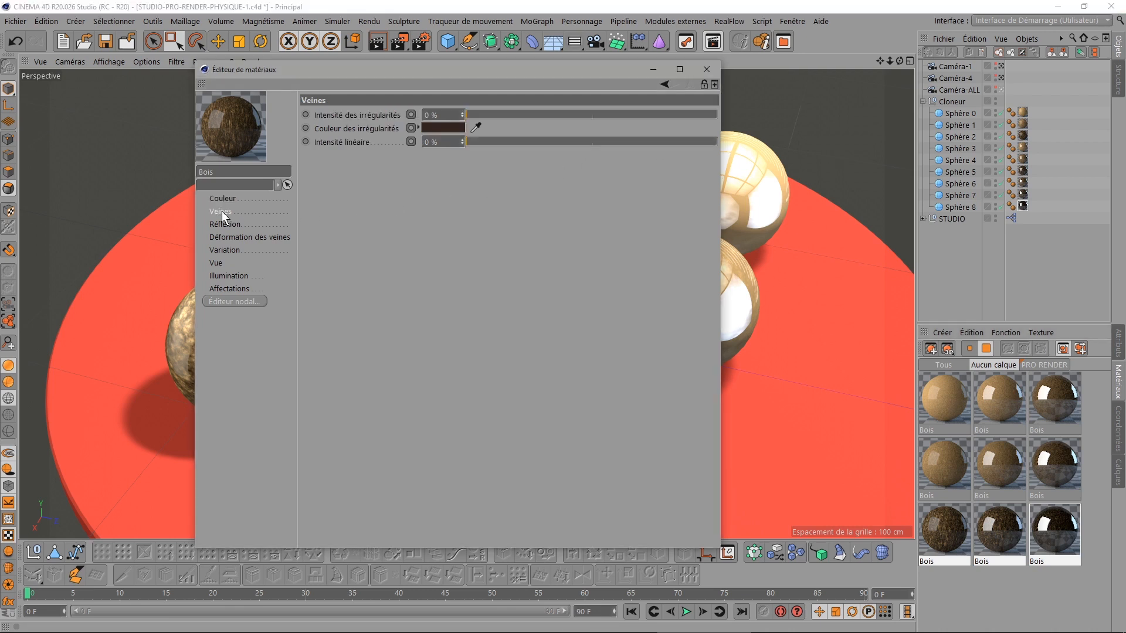
pyautogui.click(220, 201)
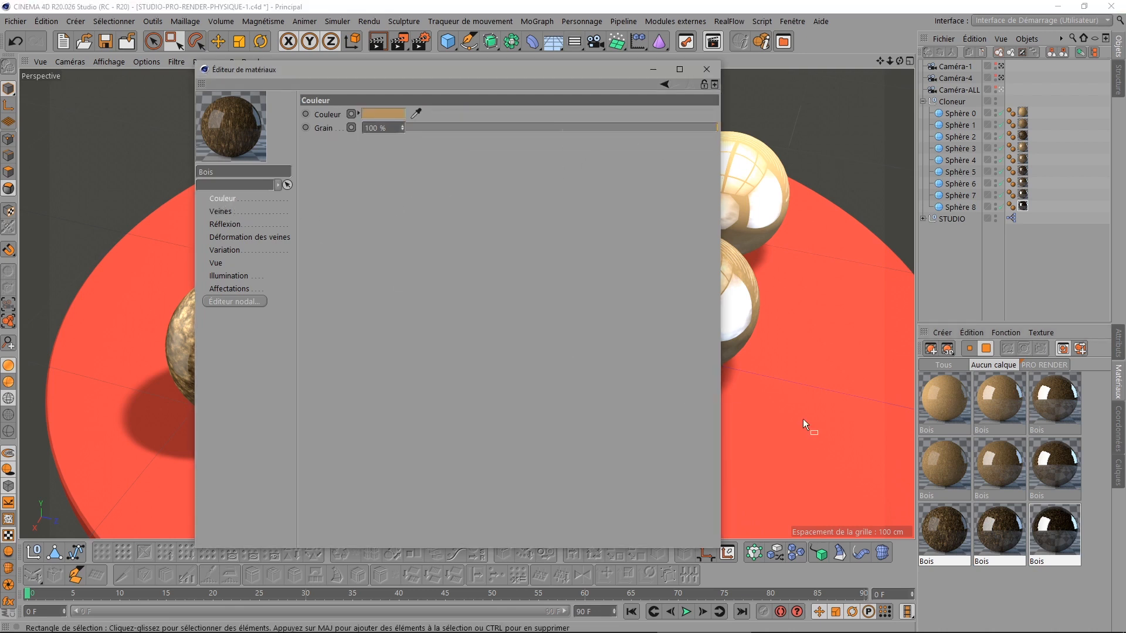
pyautogui.click(944, 398)
pyautogui.keyDown('shift'); pyautogui.click(1048, 538); pyautogui.keyUp('shift')
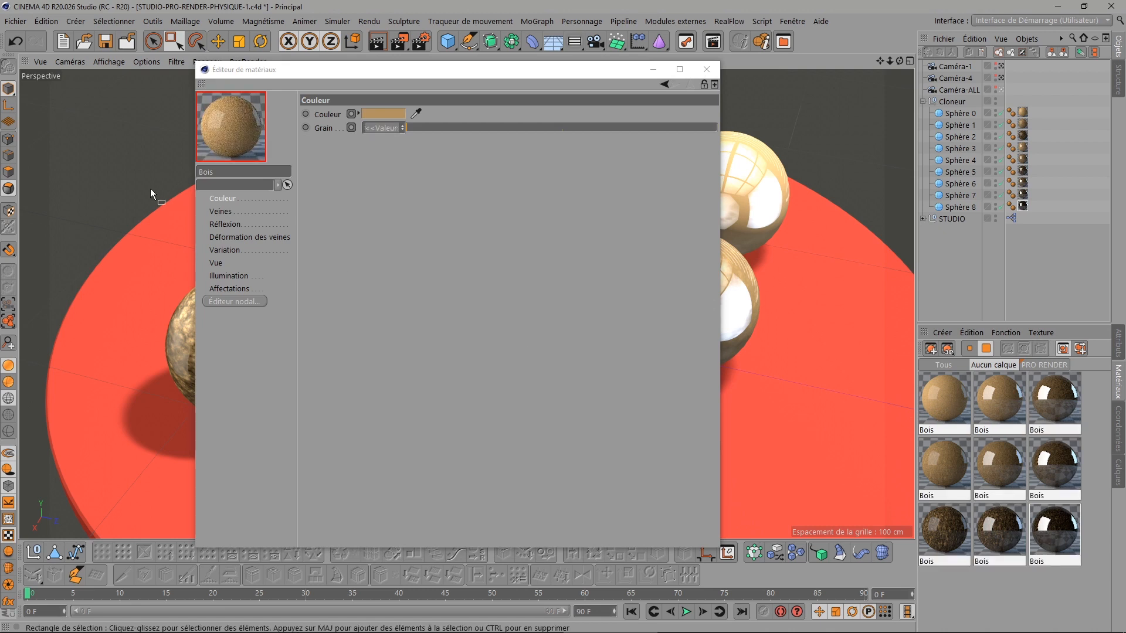
pyautogui.click(378, 128)
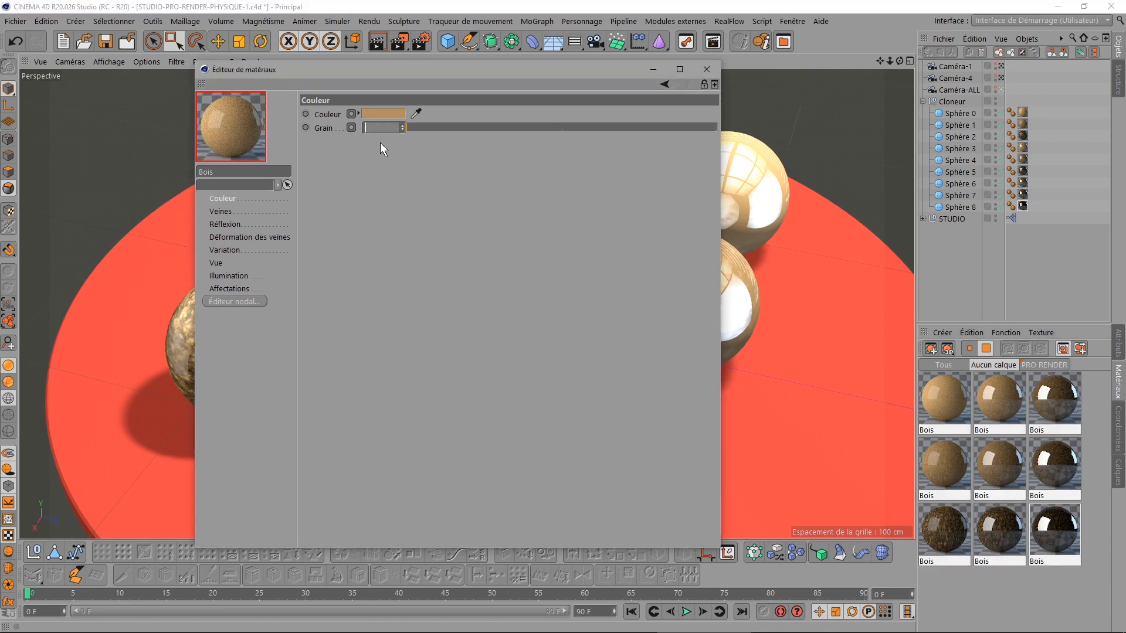
pyautogui.write('35')
pyautogui.press('Return')
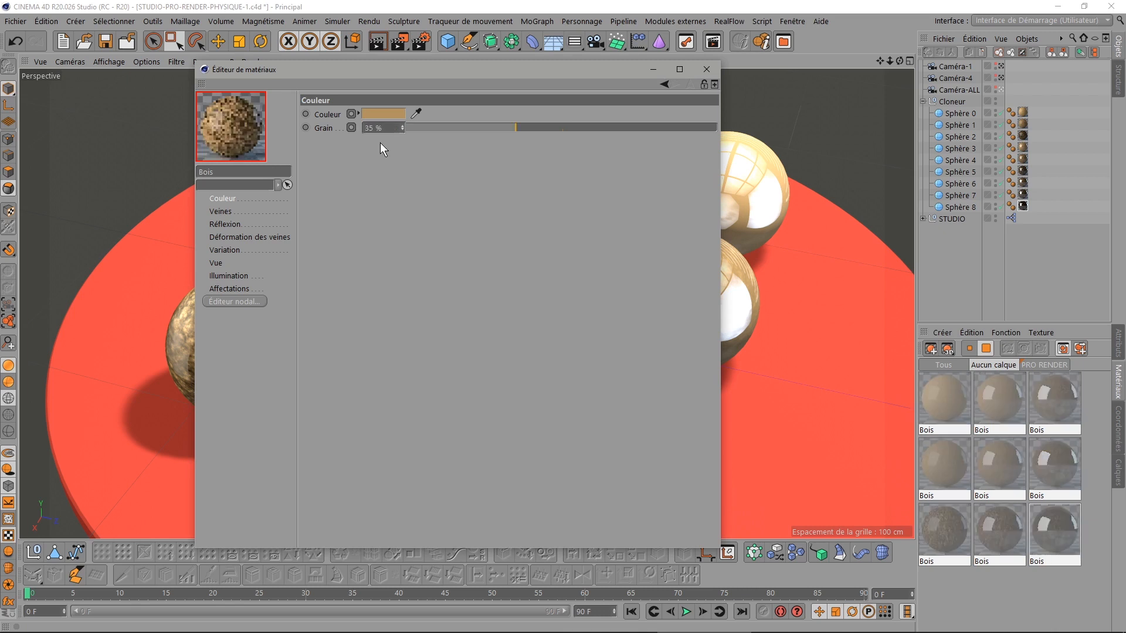
# Set the reflection Intensité and Rugosité to 30 % each for all nine Bois materials
pyautogui.click(231, 223)
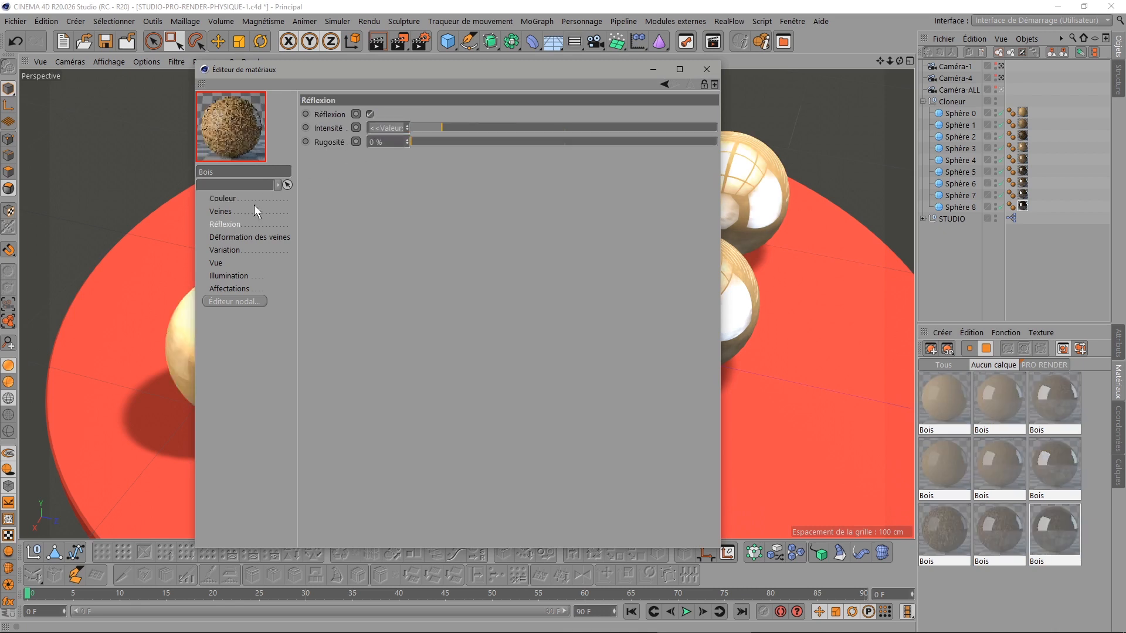
pyautogui.click(391, 128)
pyautogui.write('30')
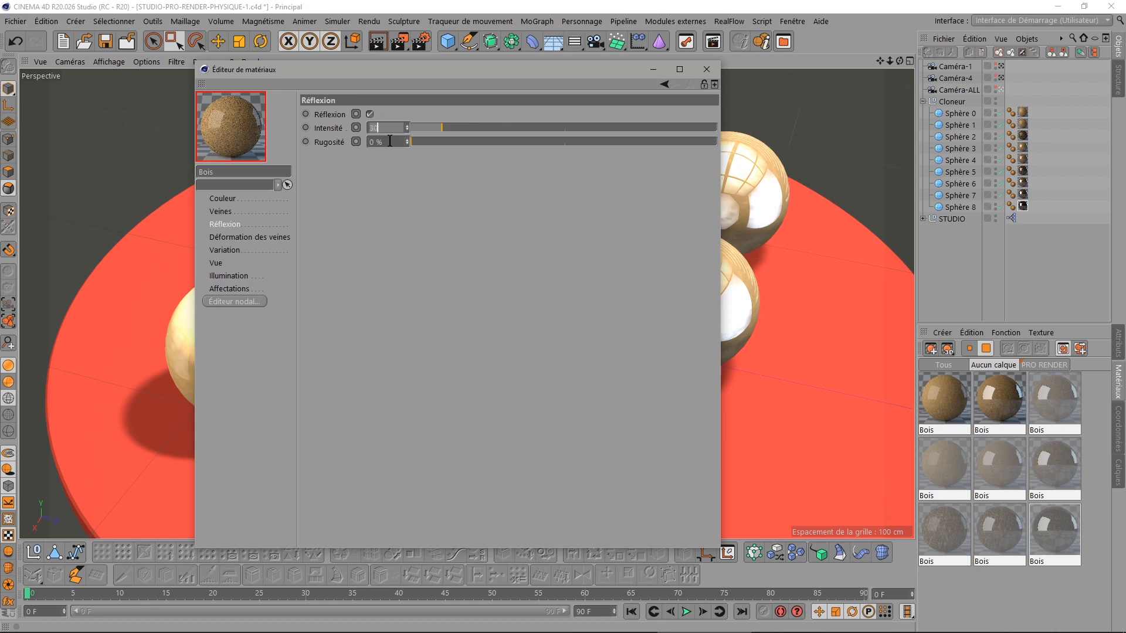
pyautogui.press('Return')
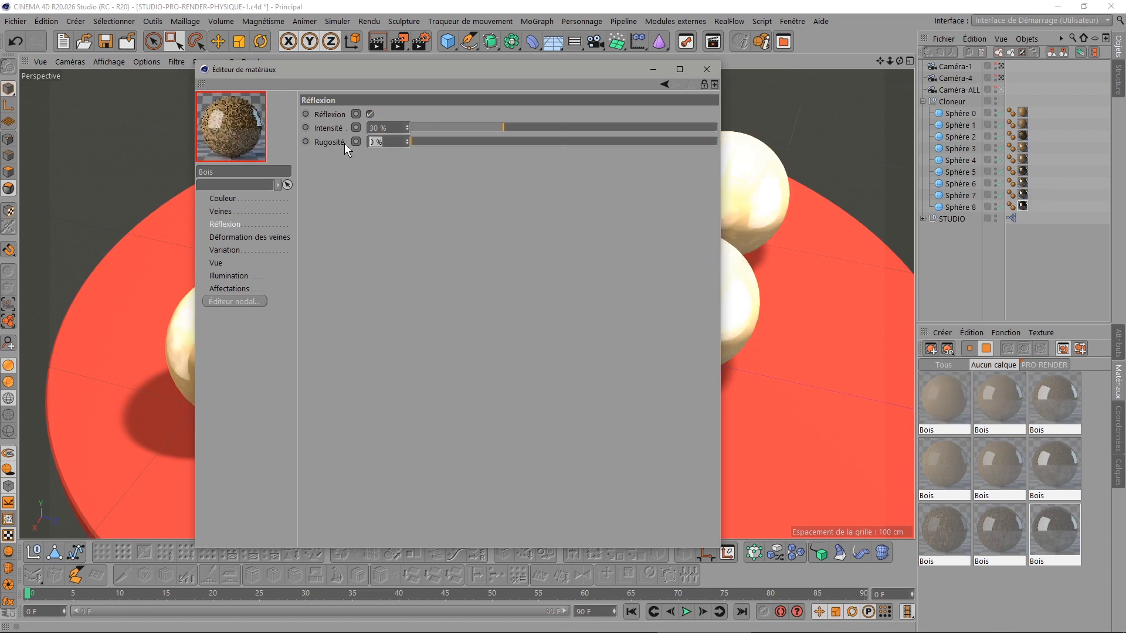
pyautogui.write('30')
pyautogui.press('Return')
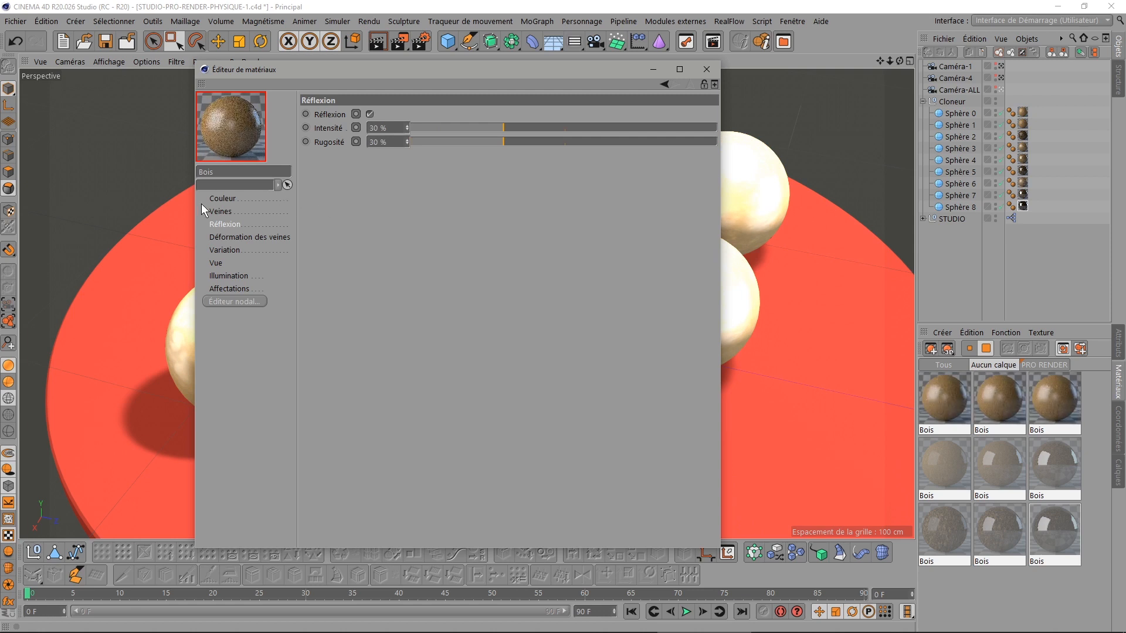
# Inspect the Couleur des irregularités of the Veines settings in the colour selector, keeping the existing colour
pyautogui.click(219, 211)
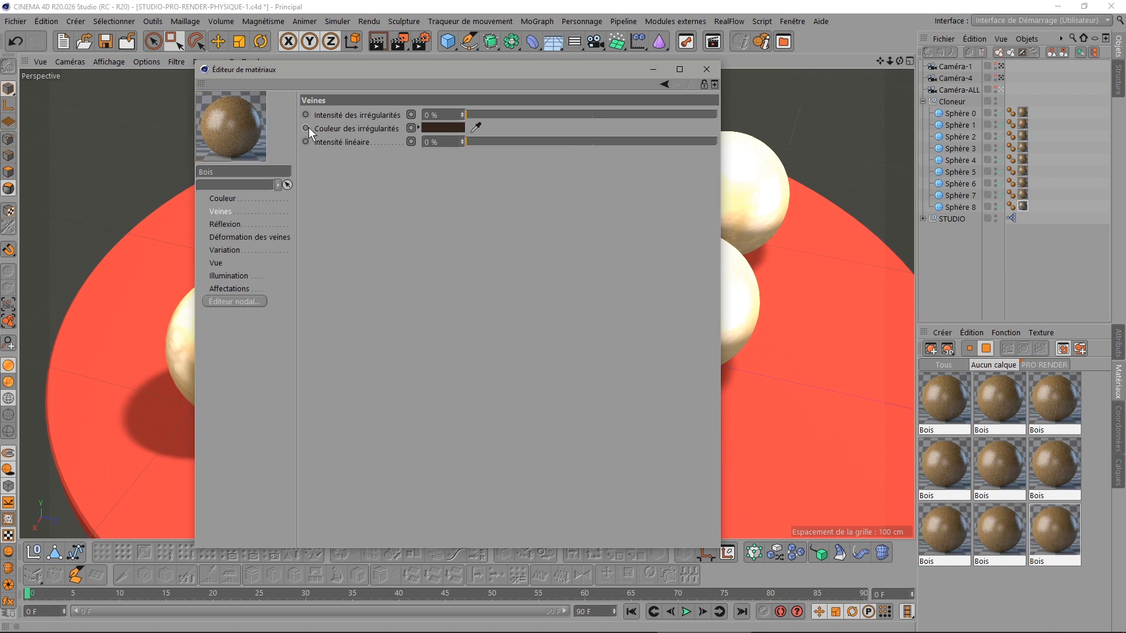
pyautogui.click(442, 129)
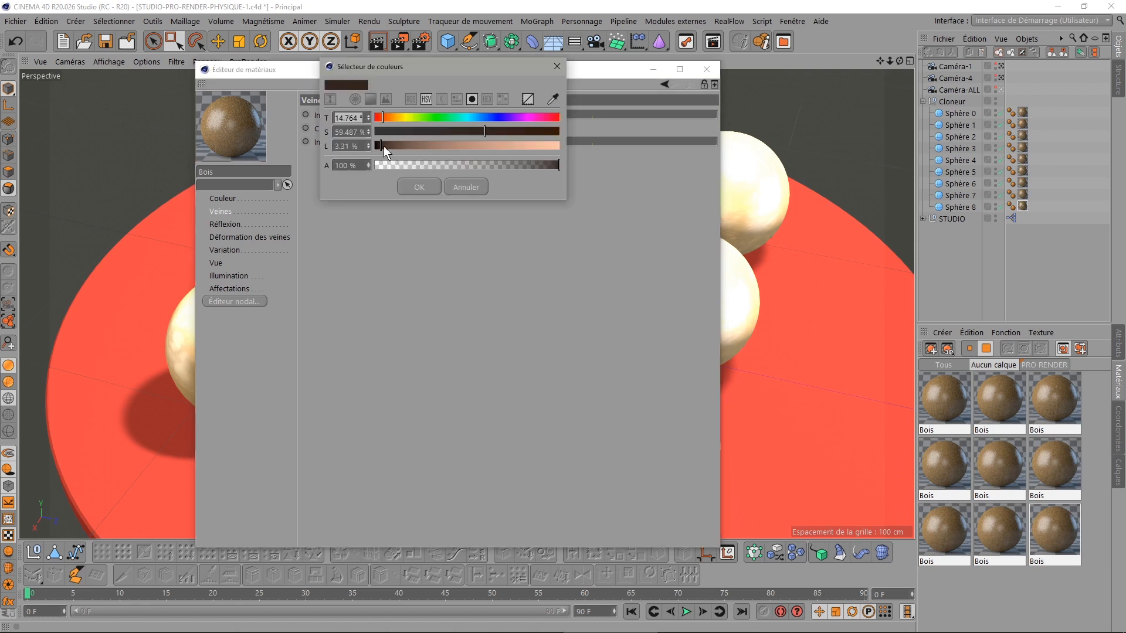
pyautogui.click(418, 187)
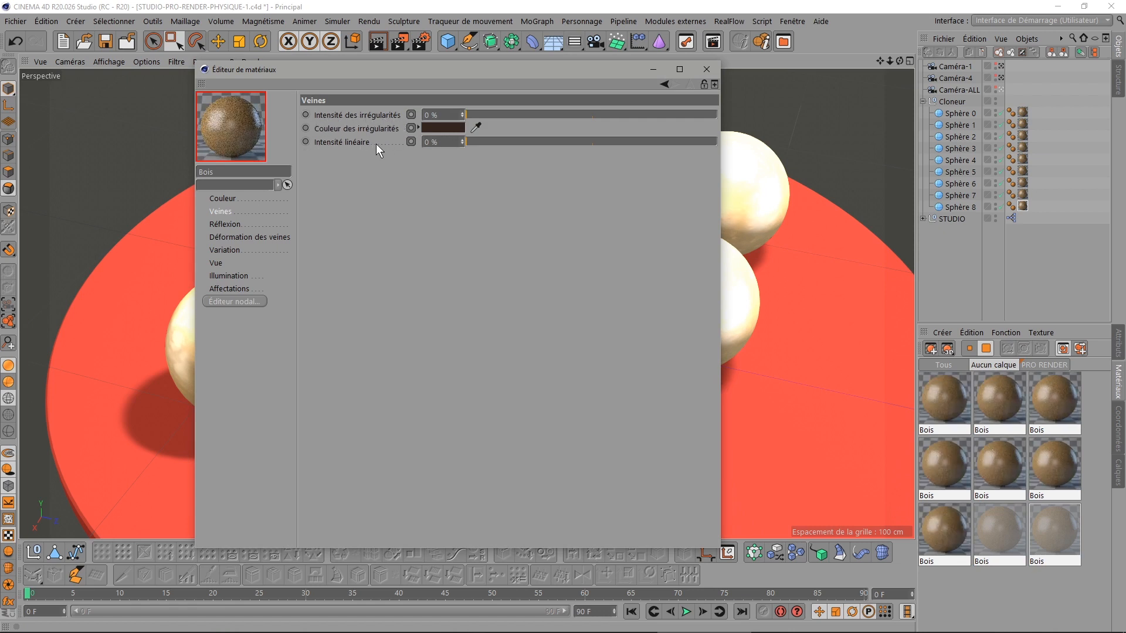
# Set the Veines Intensité des irrégularités to 50 % for the three Bois materials in the middle row
pyautogui.click(950, 406)
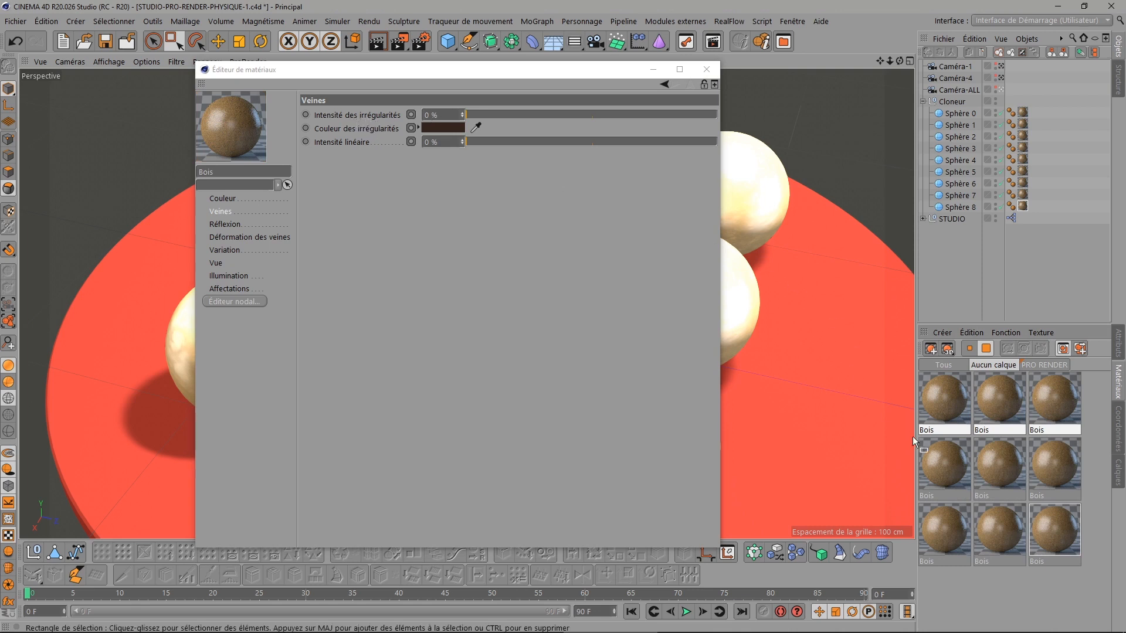
pyautogui.click(952, 464)
pyautogui.keyDown('ctrl'); pyautogui.click(1006, 466); pyautogui.keyUp('ctrl')
pyautogui.keyDown('ctrl'); pyautogui.click(1048, 464); pyautogui.keyUp('ctrl')
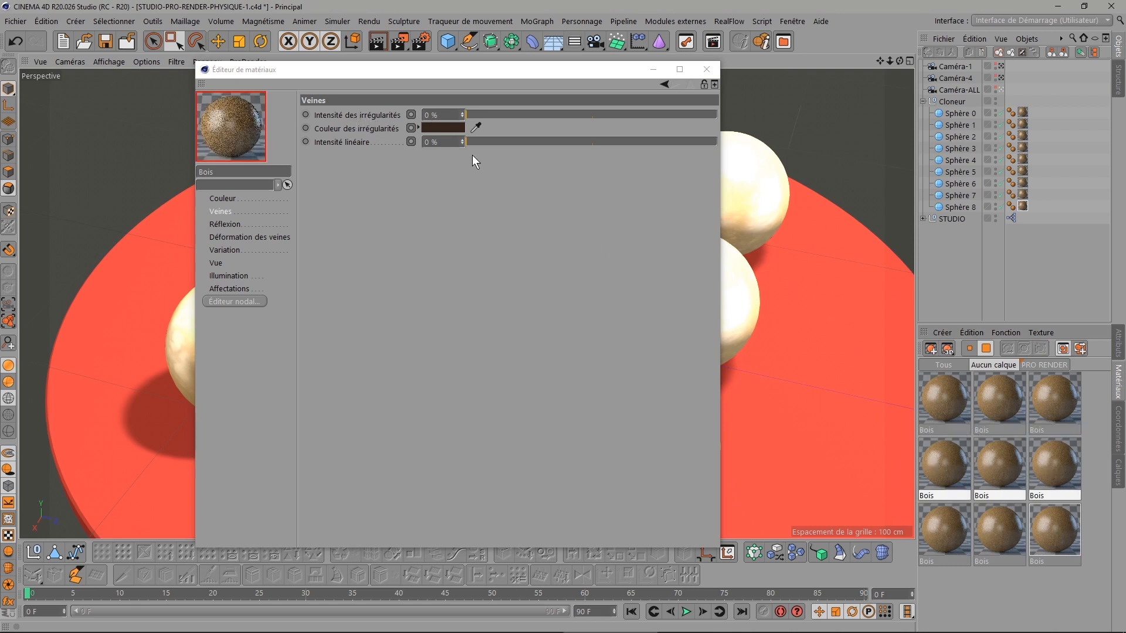
pyautogui.moveTo(457, 115); pyautogui.dragTo(372, 111)
pyautogui.write('50')
pyautogui.press('Return')
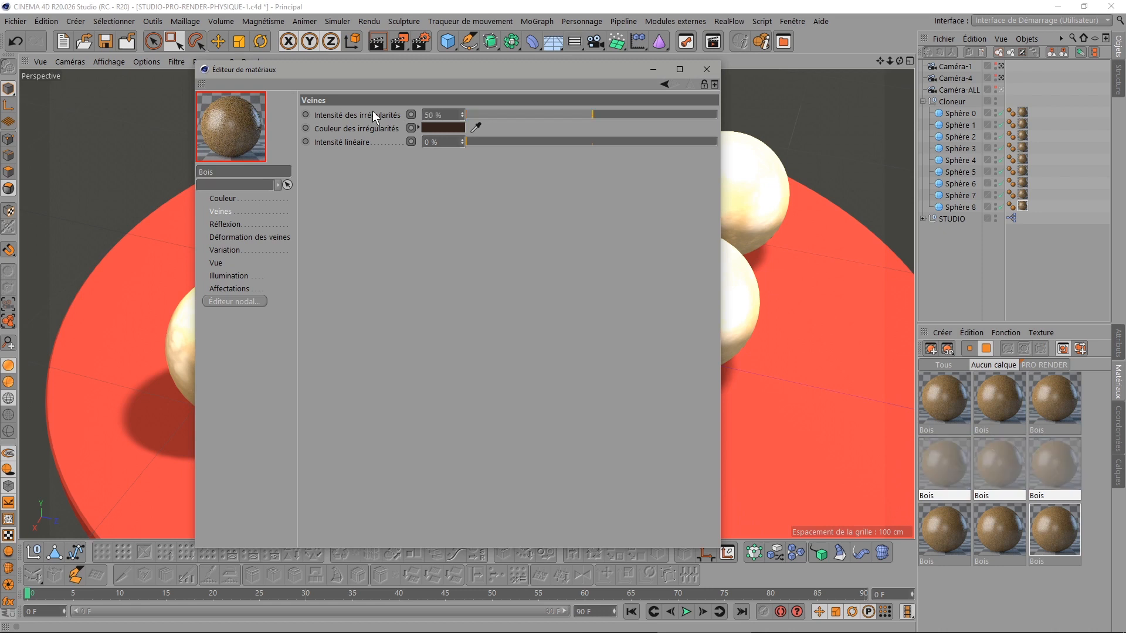
# Set the Veines Intensité des irrégularités to 100 % for the three Bois materials in the last row
pyautogui.click(947, 533)
pyautogui.keyDown('ctrl'); pyautogui.click(1005, 535); pyautogui.keyUp('ctrl')
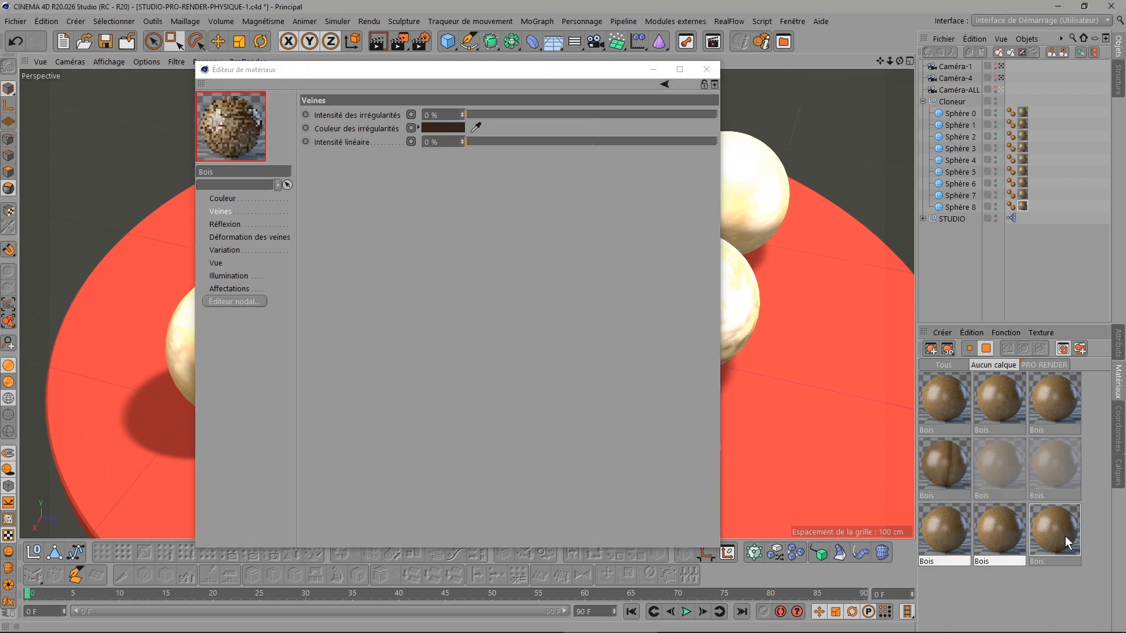
pyautogui.keyDown('ctrl'); pyautogui.click(1065, 536); pyautogui.keyUp('ctrl')
pyautogui.click(441, 114)
pyautogui.write('1')
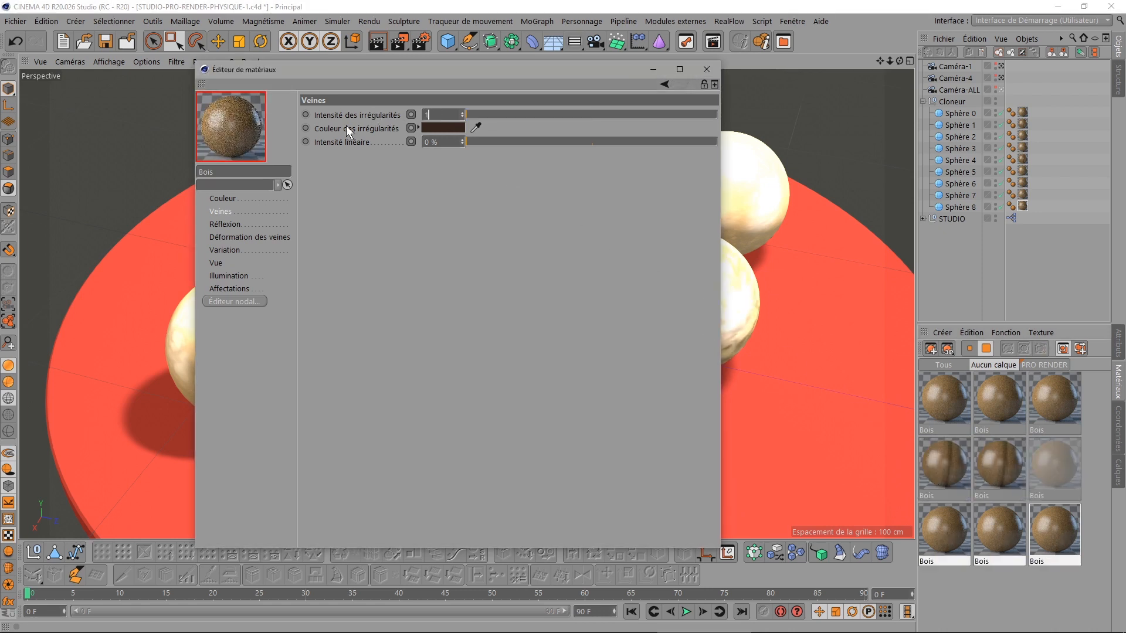
pyautogui.write('00')
pyautogui.press('Return')
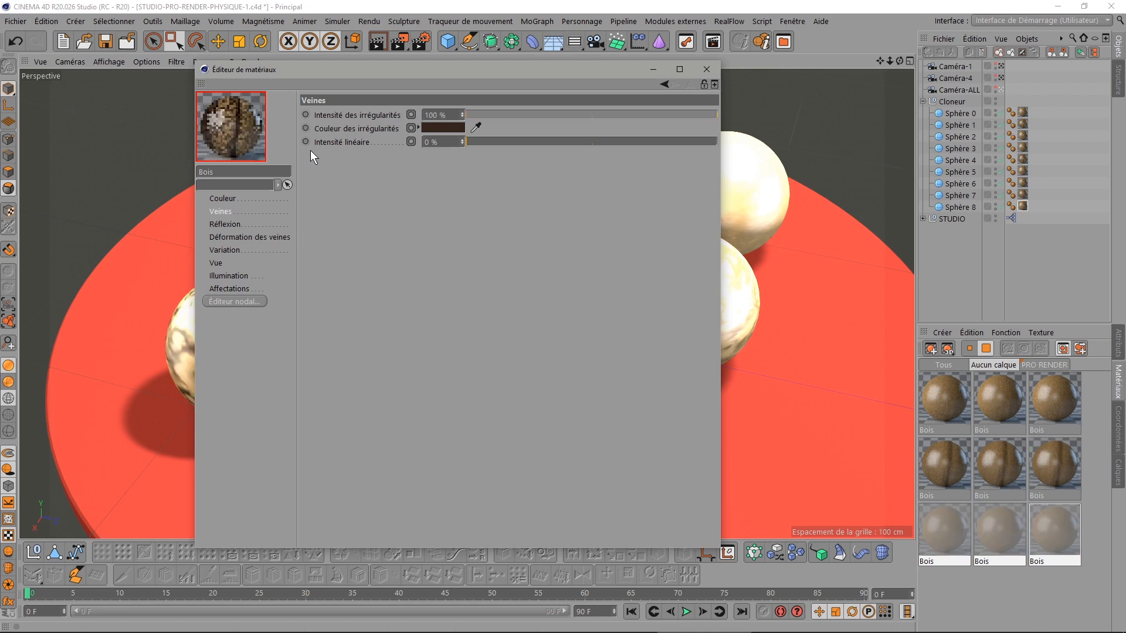
# Set the Veines Intensité linéaire to 50 % for the three Bois materials in the middle column
pyautogui.click(945, 403)
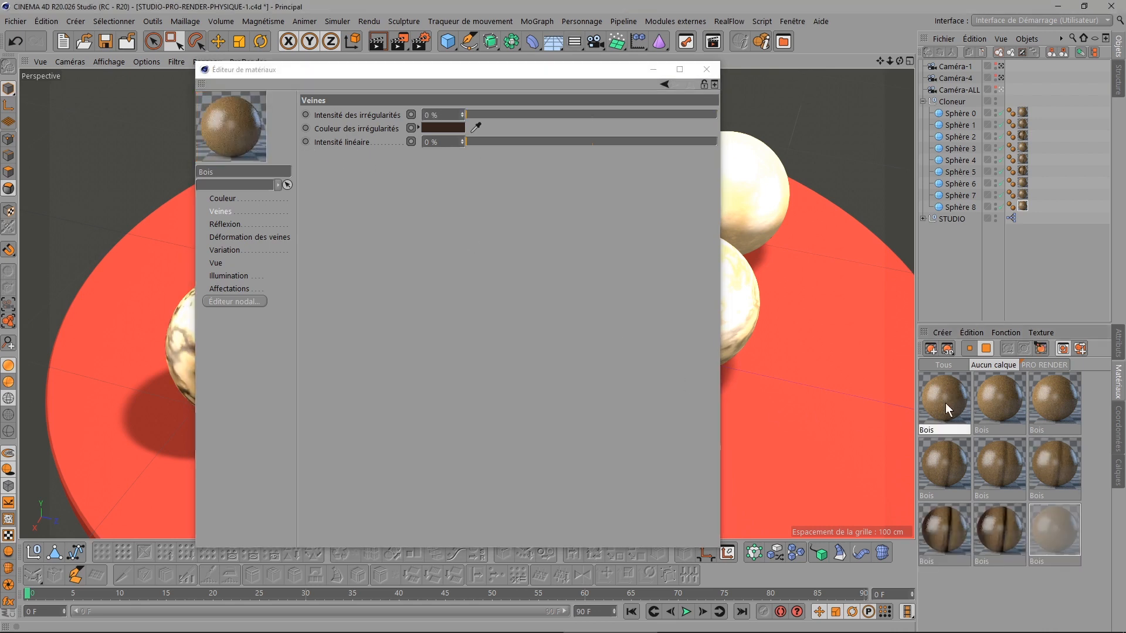
pyautogui.keyDown('ctrl'); pyautogui.click(943, 467); pyautogui.keyUp('ctrl')
pyautogui.keyDown('ctrl'); pyautogui.click(942, 528); pyautogui.keyUp('ctrl')
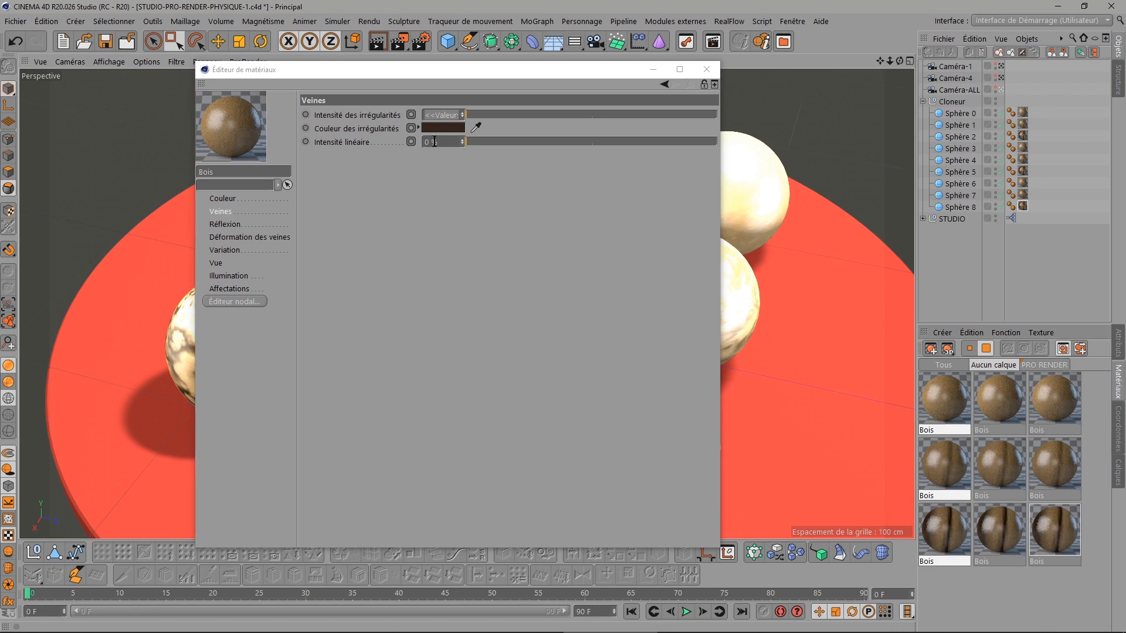
pyautogui.click(993, 390)
pyautogui.keyDown('ctrl'); pyautogui.click(996, 457); pyautogui.keyUp('ctrl')
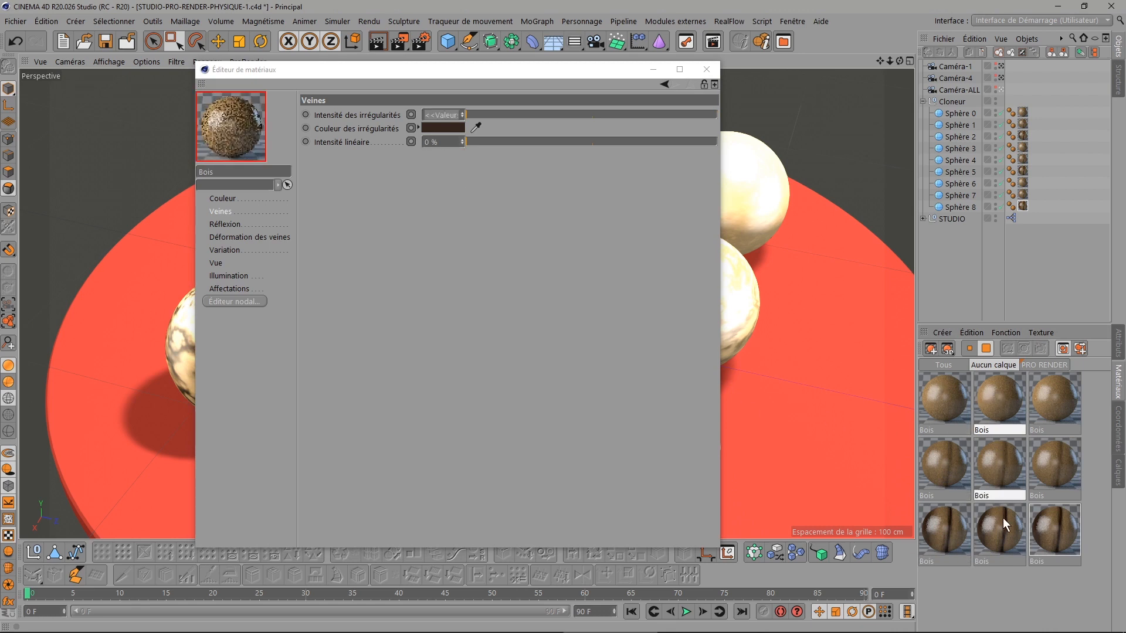
pyautogui.keyDown('ctrl'); pyautogui.click(1003, 518); pyautogui.keyUp('ctrl')
pyautogui.moveTo(450, 143); pyautogui.dragTo(315, 138)
pyautogui.write('50')
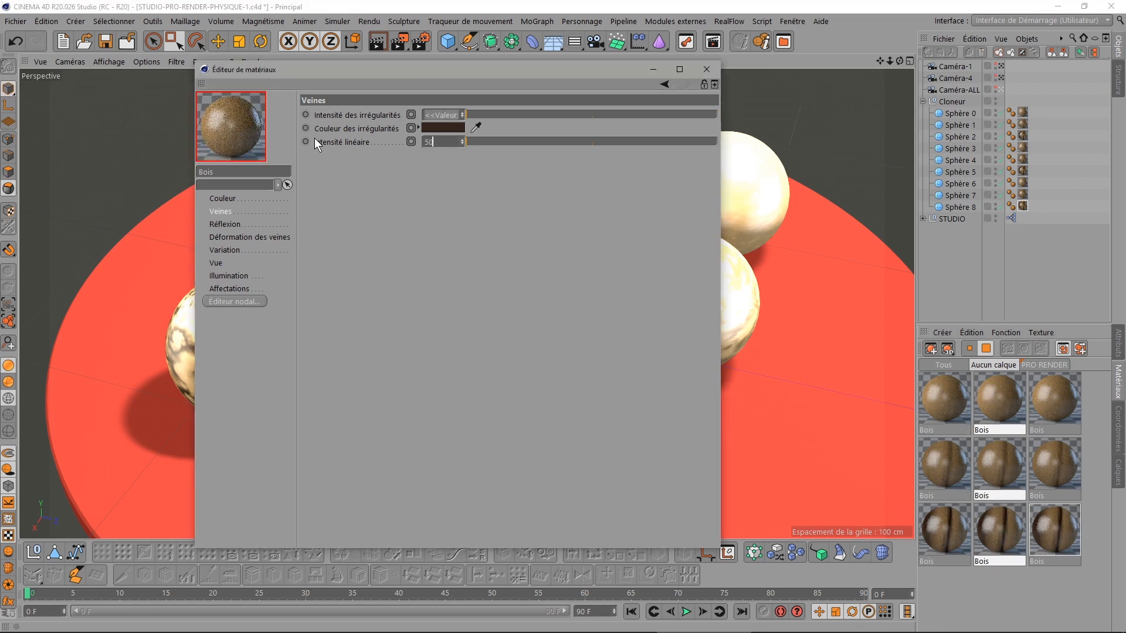
pyautogui.press('Return')
# Set the Veines Intensité linéaire to 100 % for the three Bois materials in the last column
pyautogui.click(1060, 404)
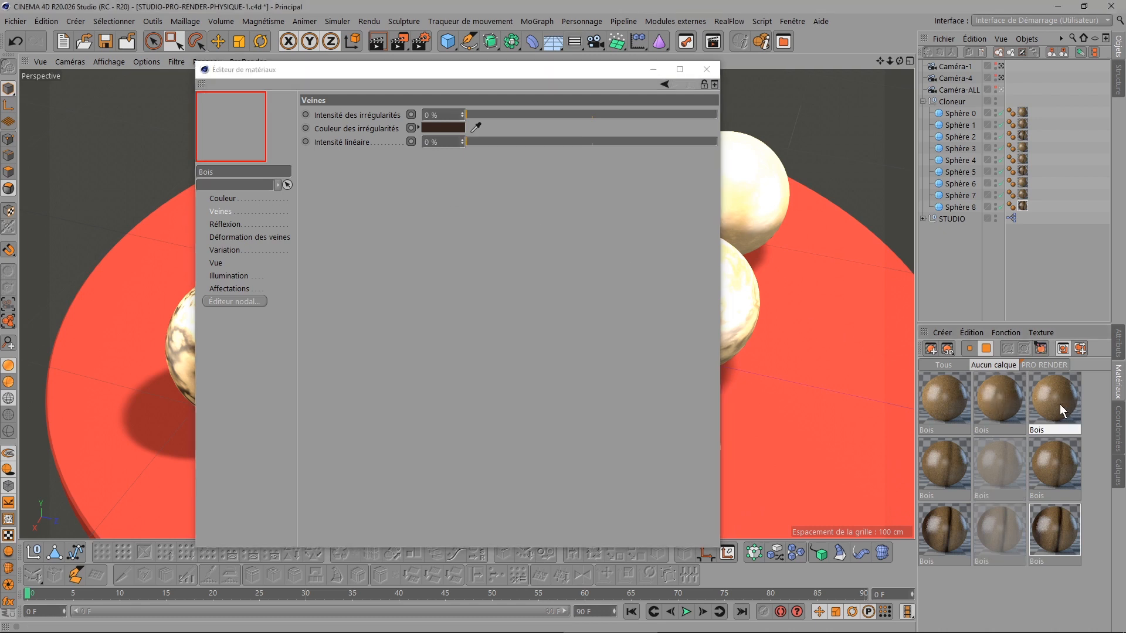
pyautogui.keyDown('ctrl'); pyautogui.click(1060, 480); pyautogui.keyUp('ctrl')
pyautogui.keyDown('ctrl'); pyautogui.click(1056, 531); pyautogui.keyUp('ctrl')
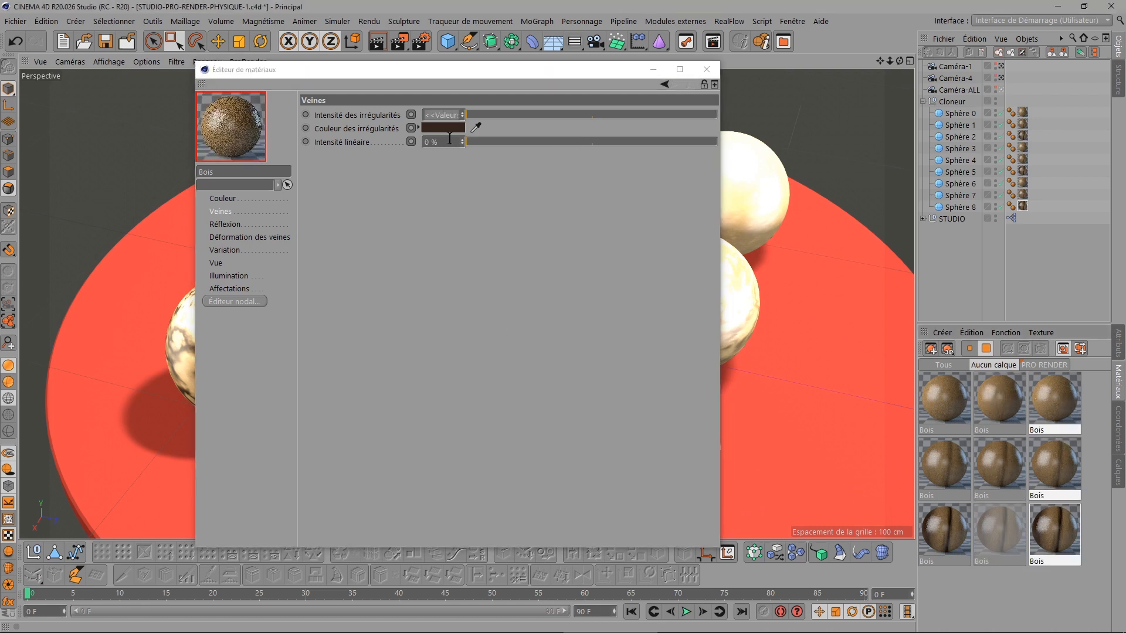
pyautogui.moveTo(449, 141); pyautogui.dragTo(352, 143)
pyautogui.write('100')
pyautogui.press('Return')
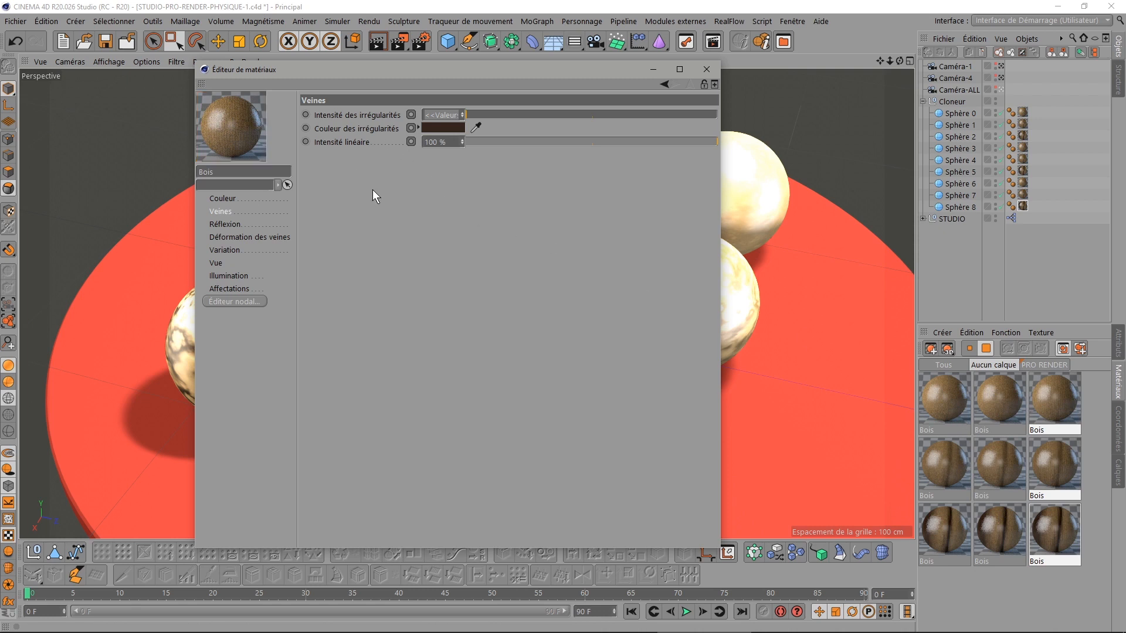
# Render the nine spheres in the Visualiseur to compare the Veines variations, and return to the scene
pyautogui.click(400, 37)
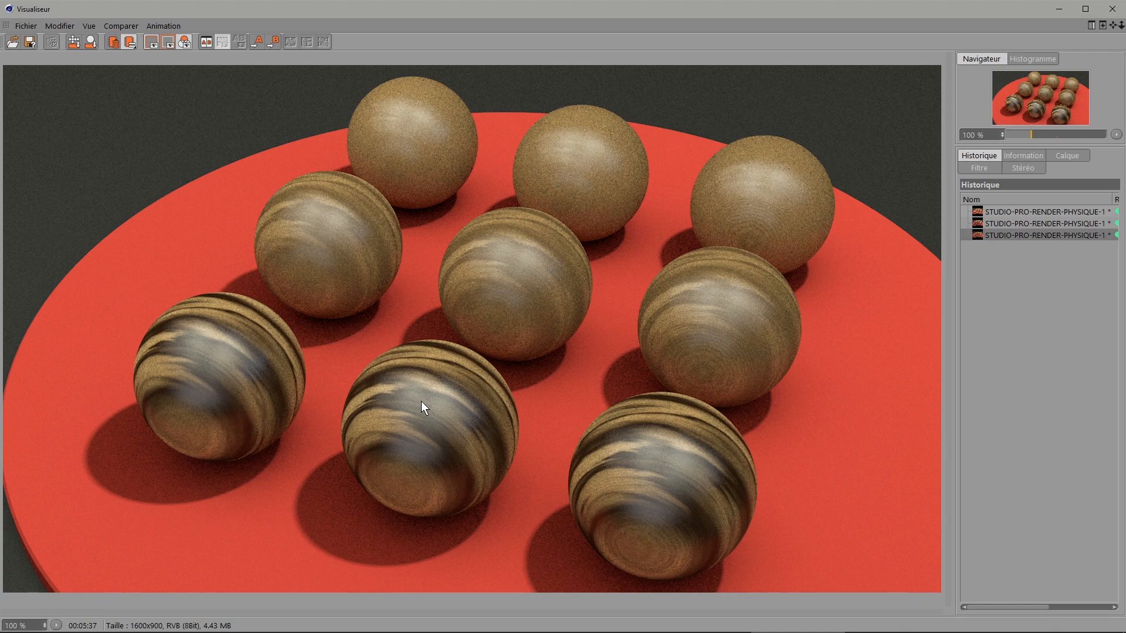
pyautogui.click(1112, 8)
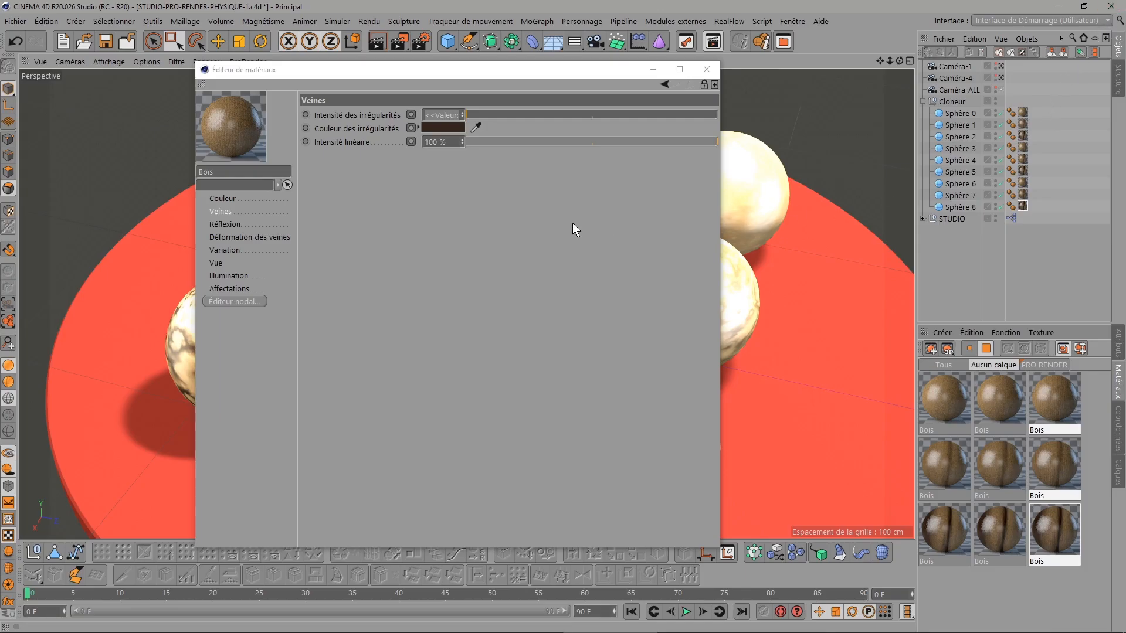
# Check the Déformation des veines setting, then close the material editor and view the scene through Caméra-1
pyautogui.click(234, 238)
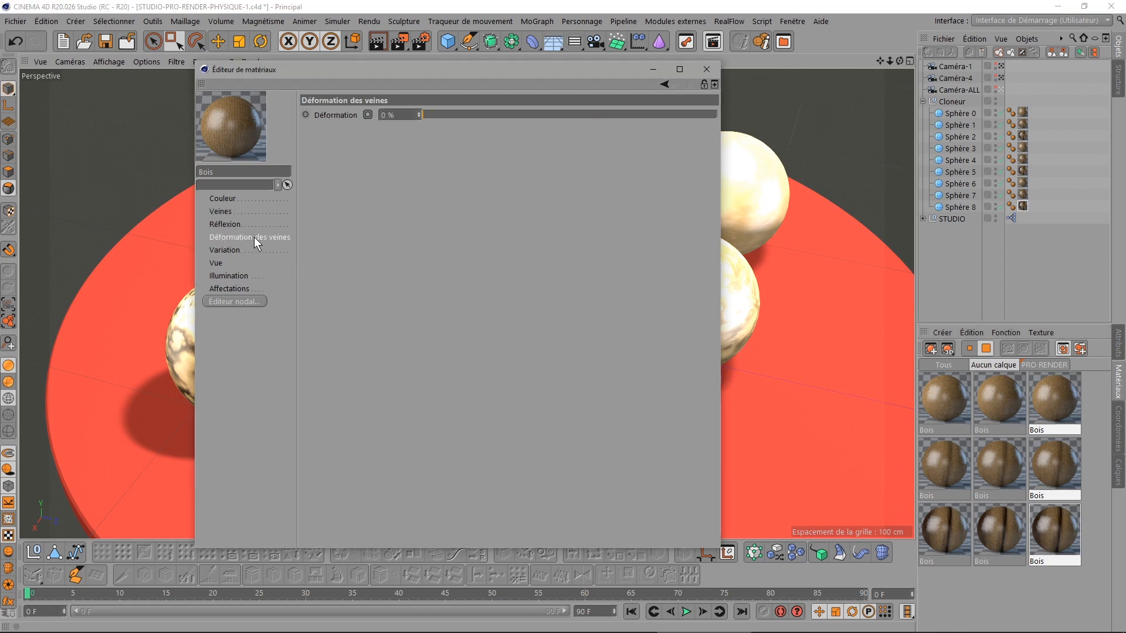
pyautogui.click(707, 69)
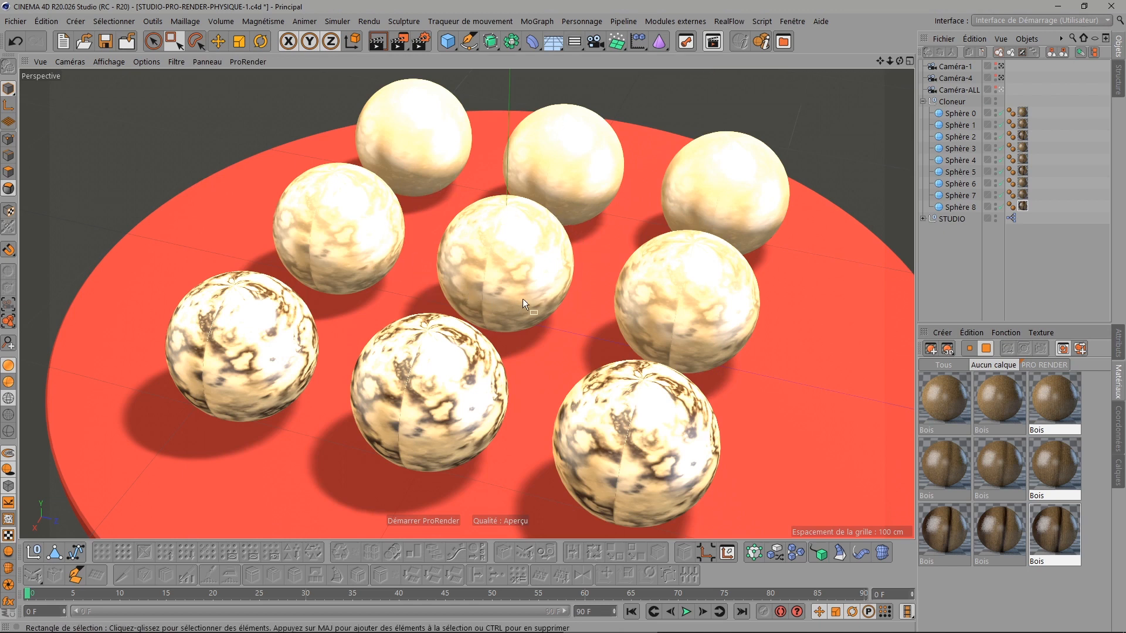
pyautogui.click(1002, 66)
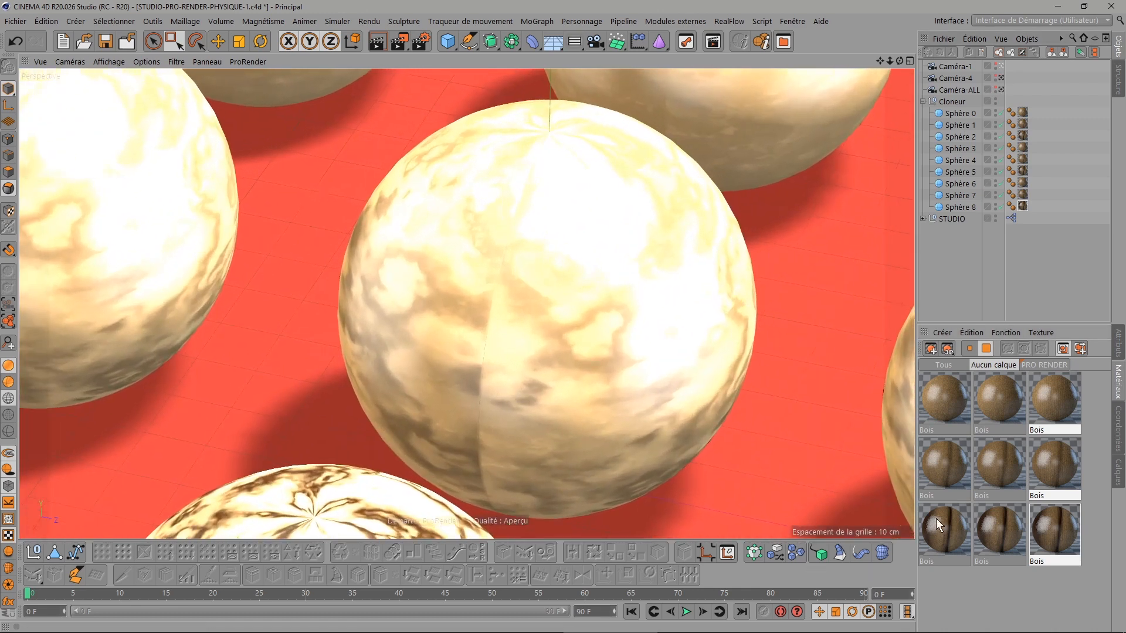
# Open the central Bois material beside the close-up sphere and set its Veines Intensité linéaire to 100 %
pyautogui.doubleClick(1005, 460)
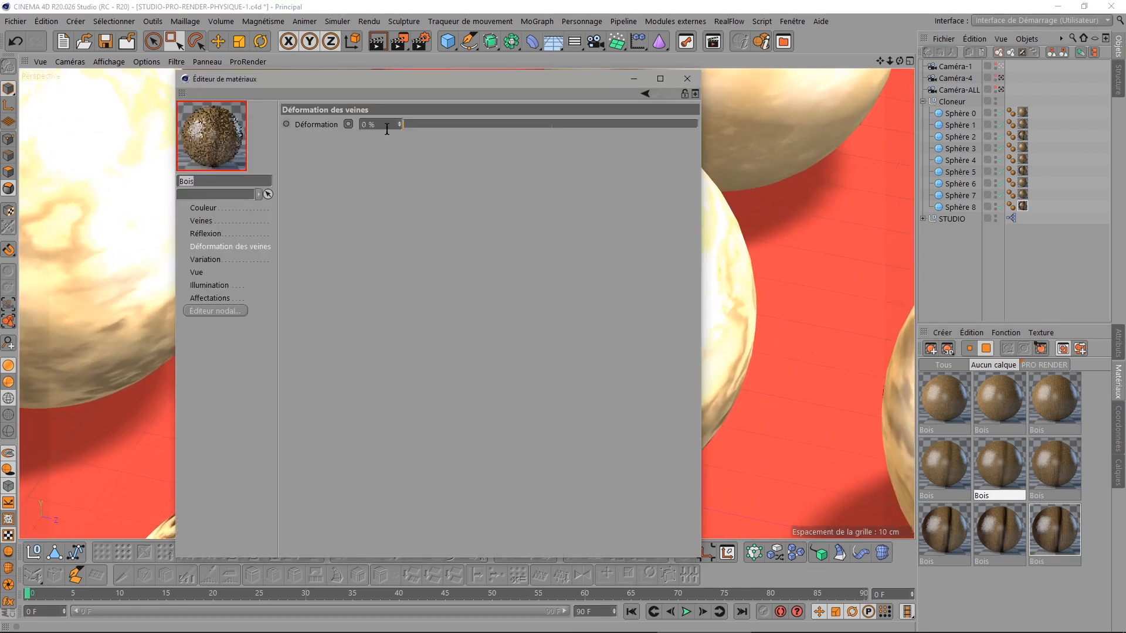
pyautogui.moveTo(332, 84); pyautogui.dragTo(707, 62)
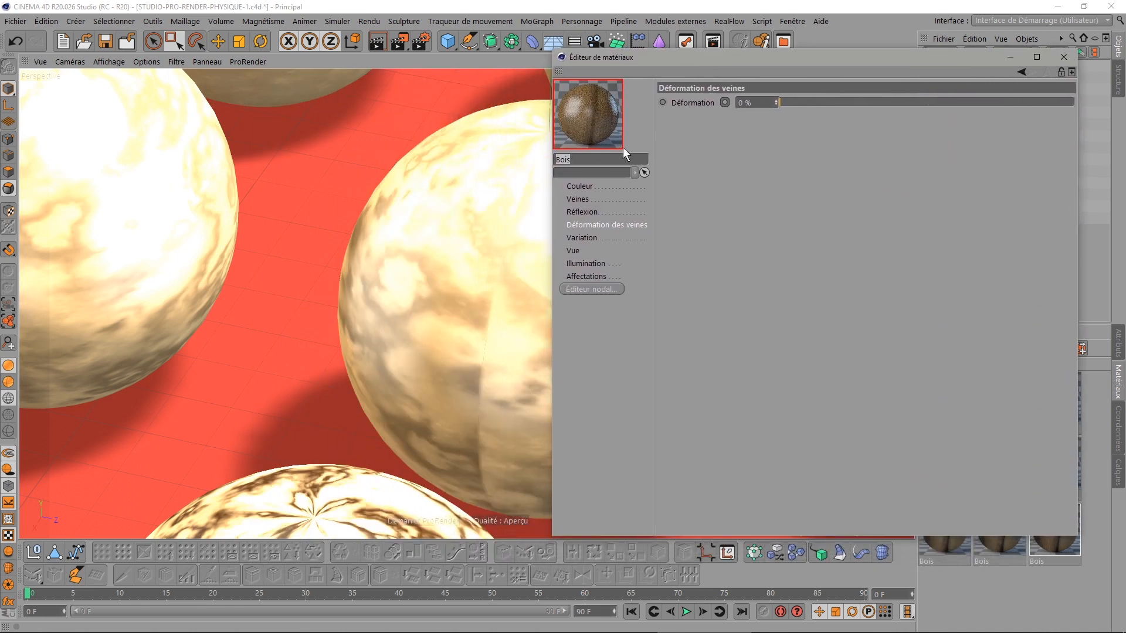
pyautogui.click(584, 187)
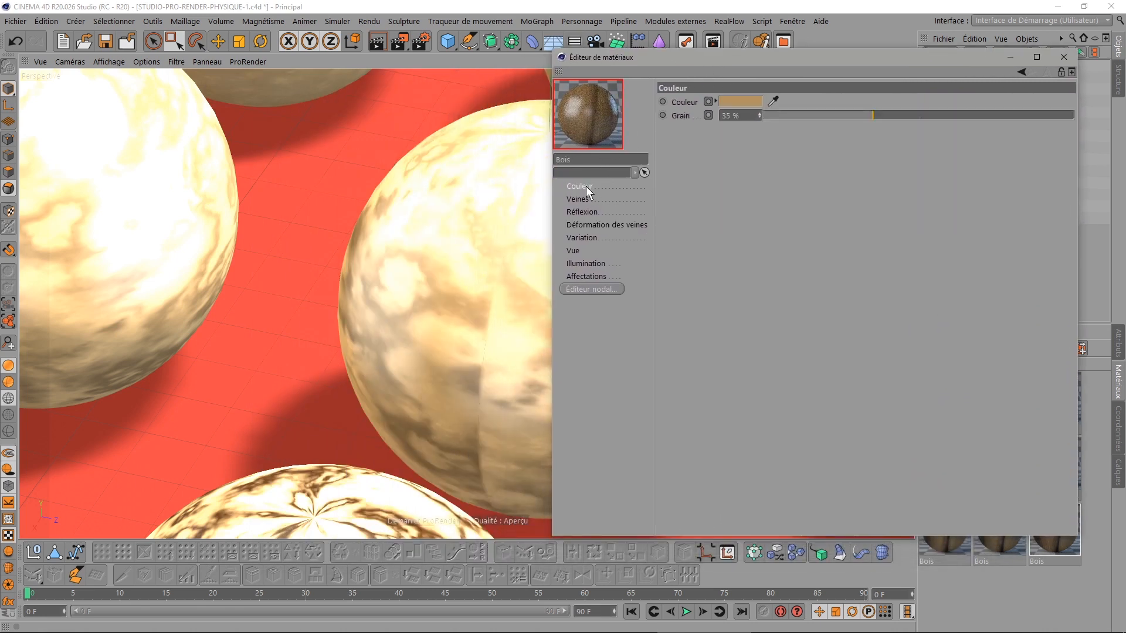
pyautogui.click(583, 199)
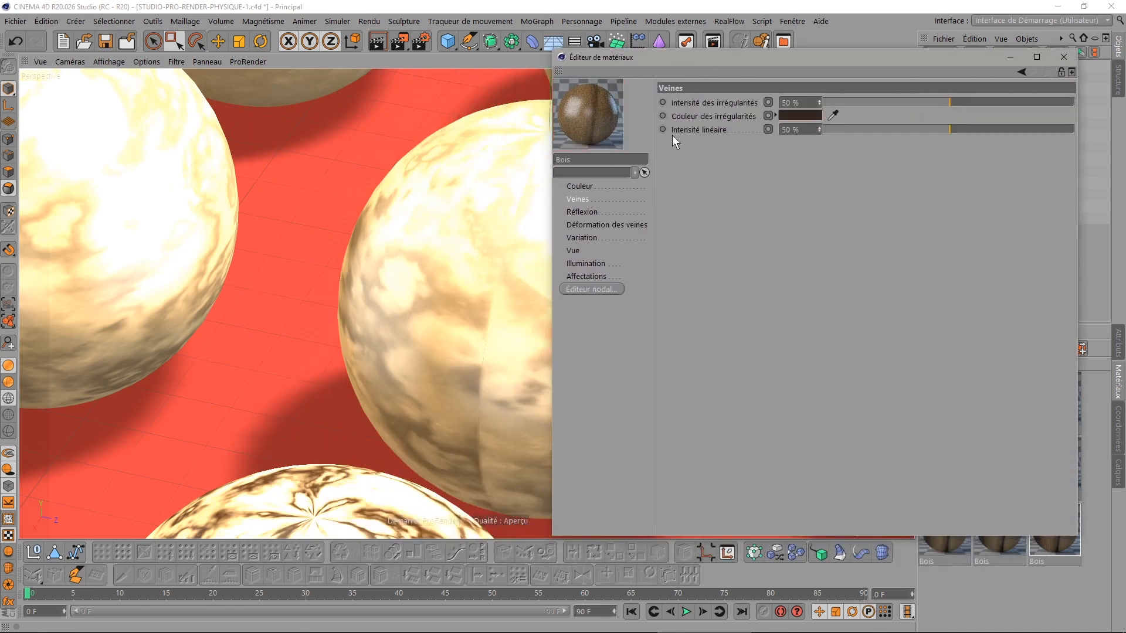
pyautogui.moveTo(804, 130); pyautogui.dragTo(715, 136)
pyautogui.write('100')
pyautogui.press('Return')
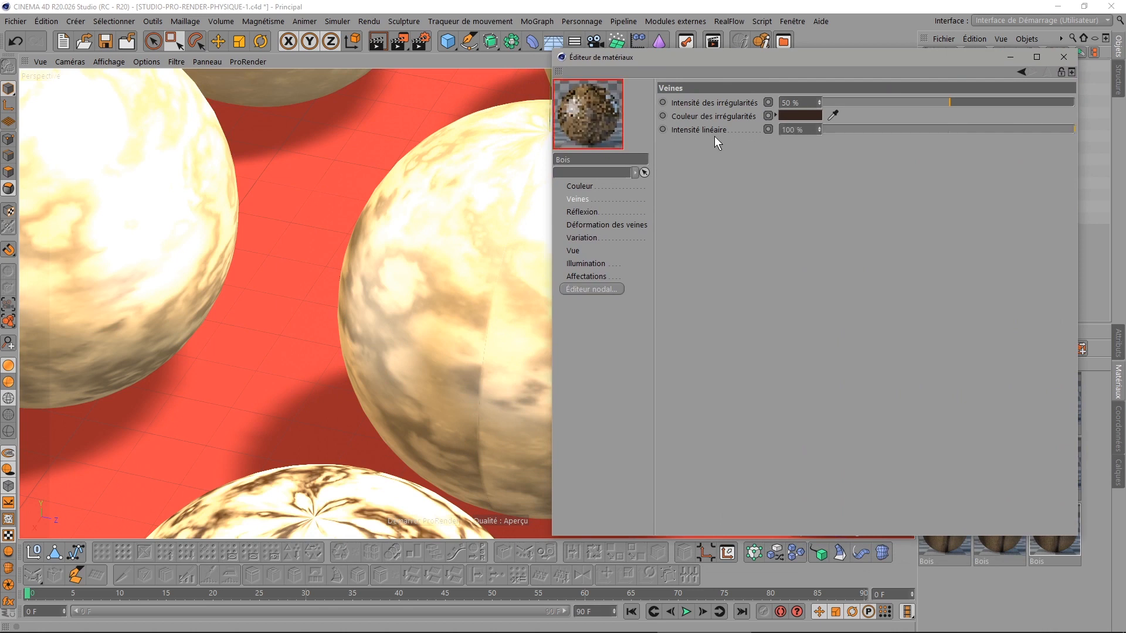
# Set the central Bois material's Veines Intensité des irrégularités to 40 % and its Réflexion Intensité to 40 %
pyautogui.moveTo(803, 102); pyautogui.dragTo(713, 102)
pyautogui.write('40')
pyautogui.press('Return')
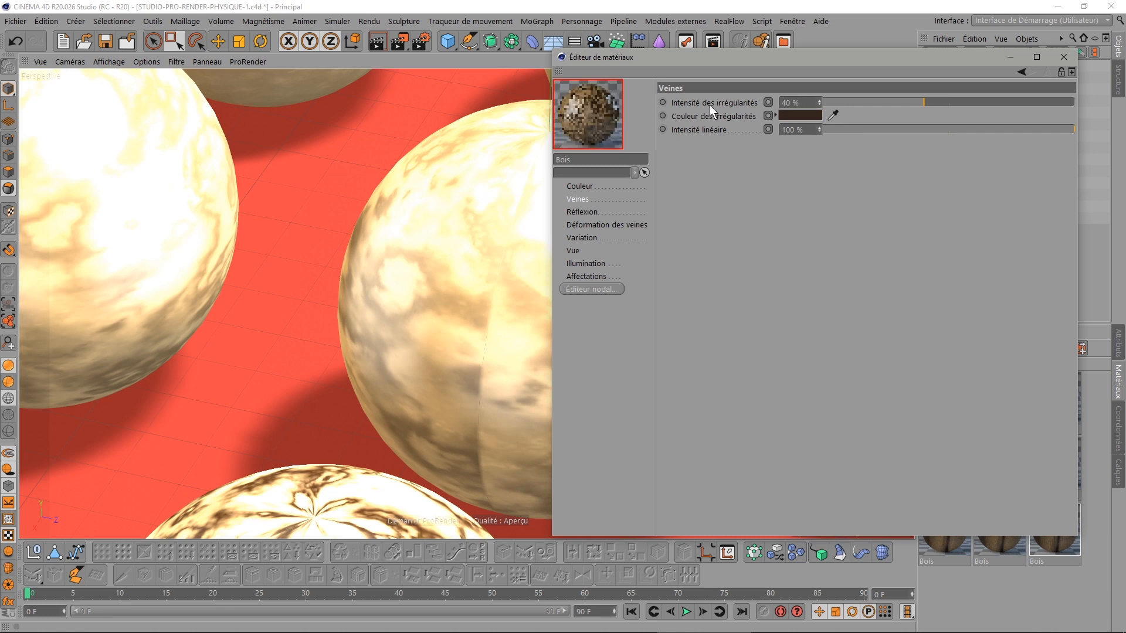
pyautogui.click(583, 212)
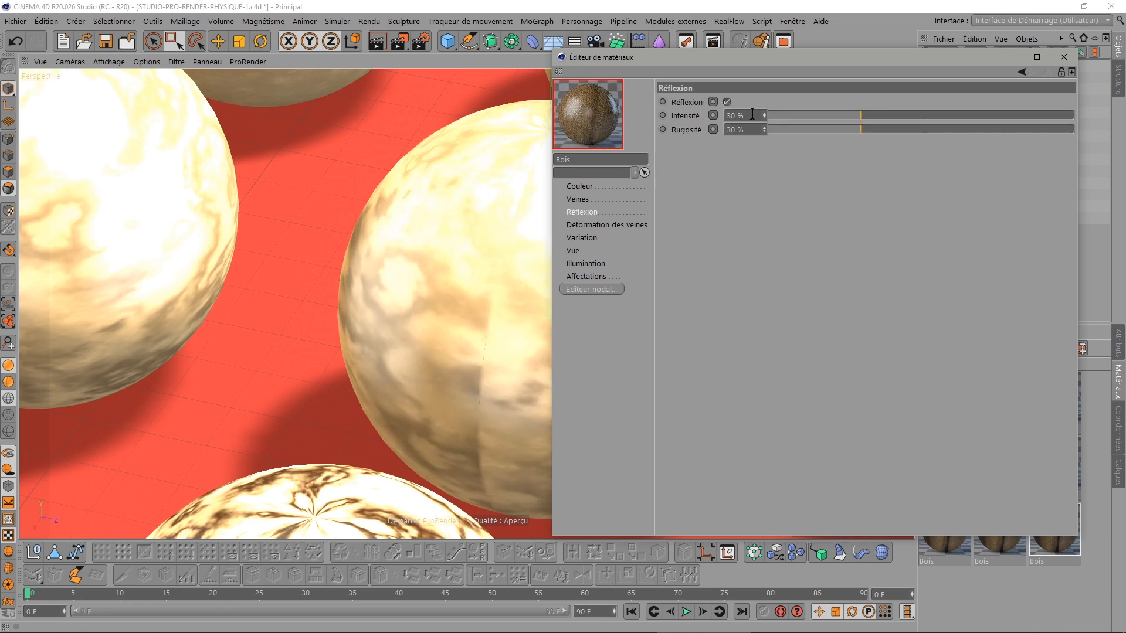
pyautogui.moveTo(753, 113); pyautogui.dragTo(649, 116)
pyautogui.write('40')
pyautogui.press('Return')
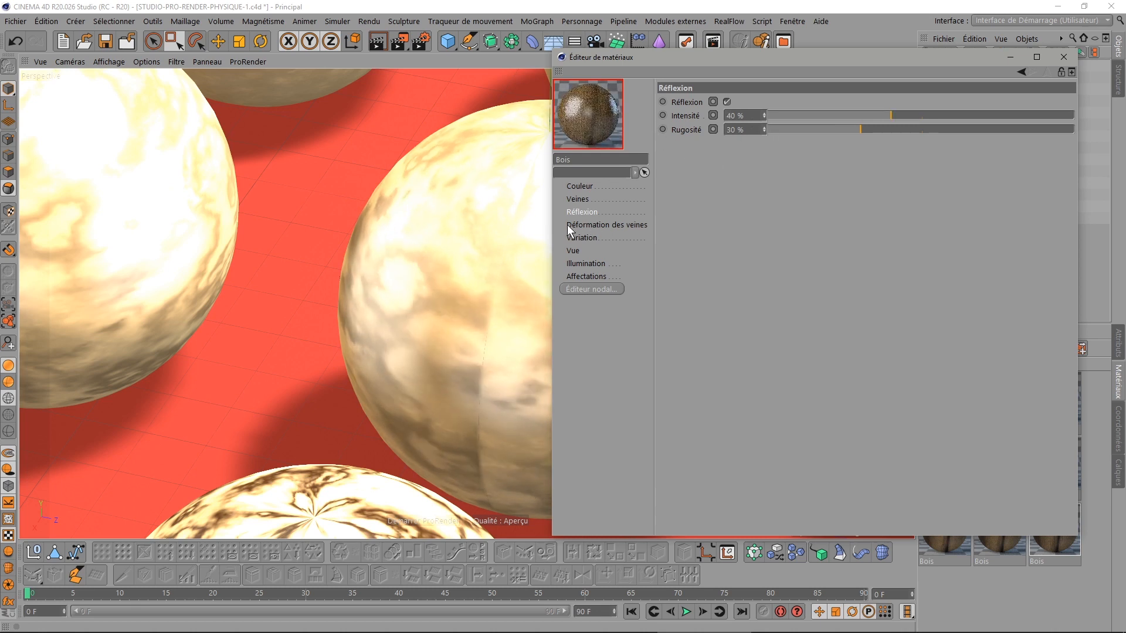
# Check the Déformation des veines setting, render the close-up sphere in the Visualiseur, and return to the scene
pyautogui.click(591, 226)
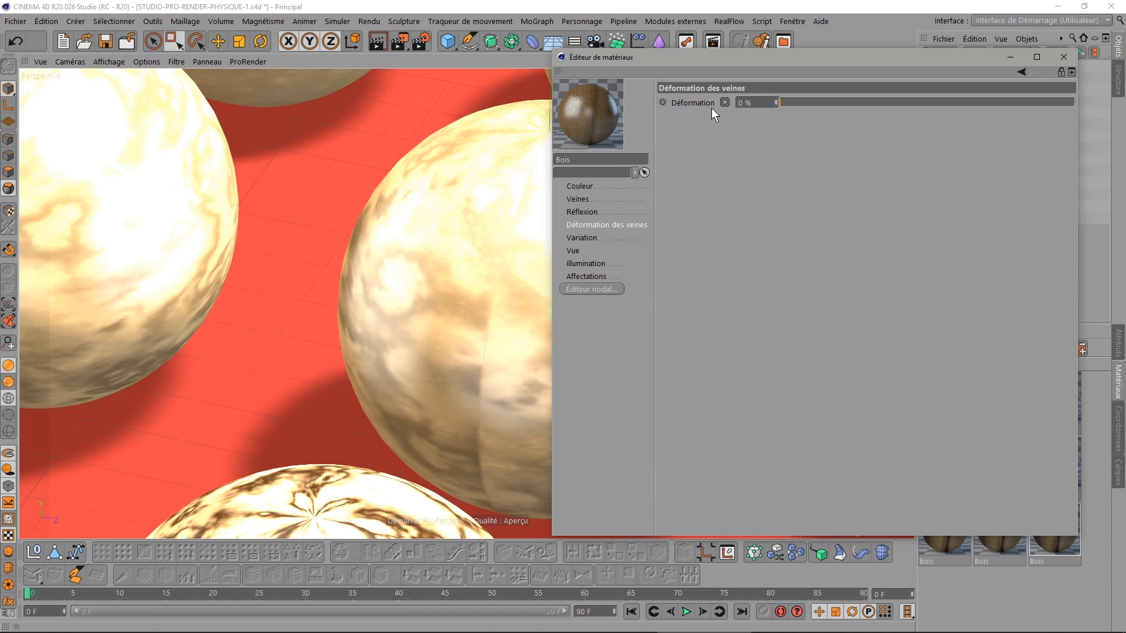
pyautogui.click(1064, 57)
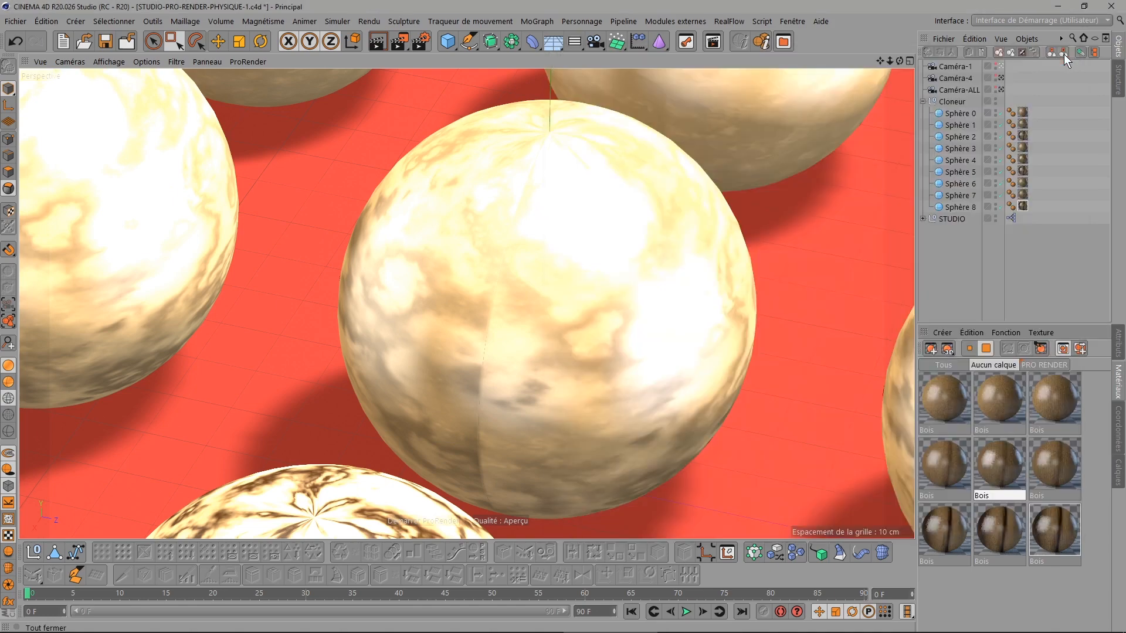
pyautogui.click(400, 42)
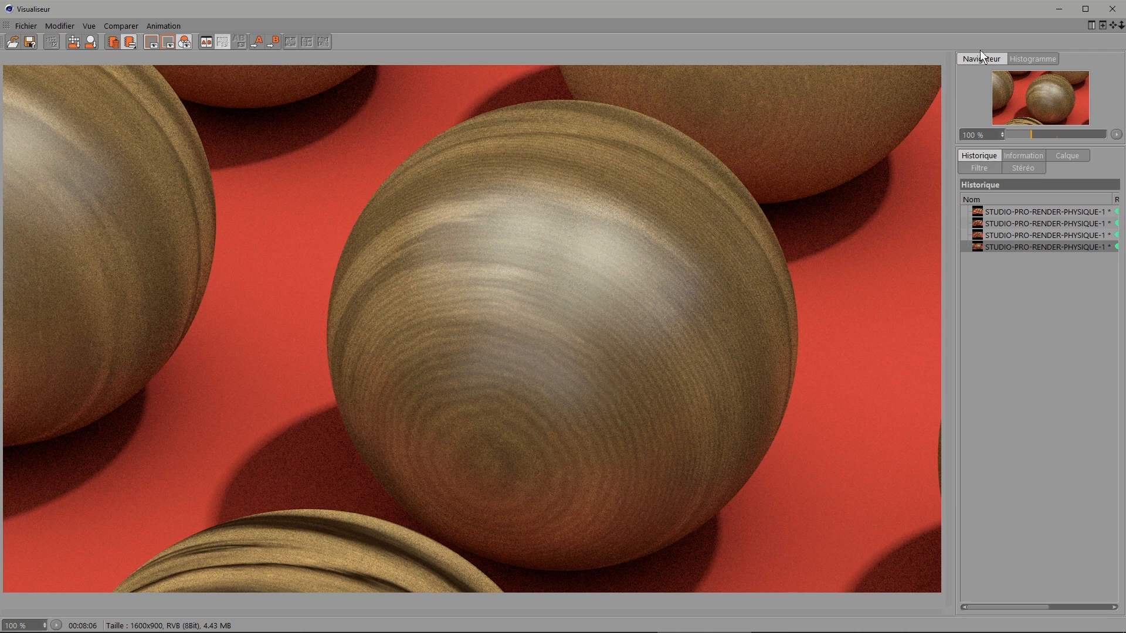
pyautogui.click(1112, 10)
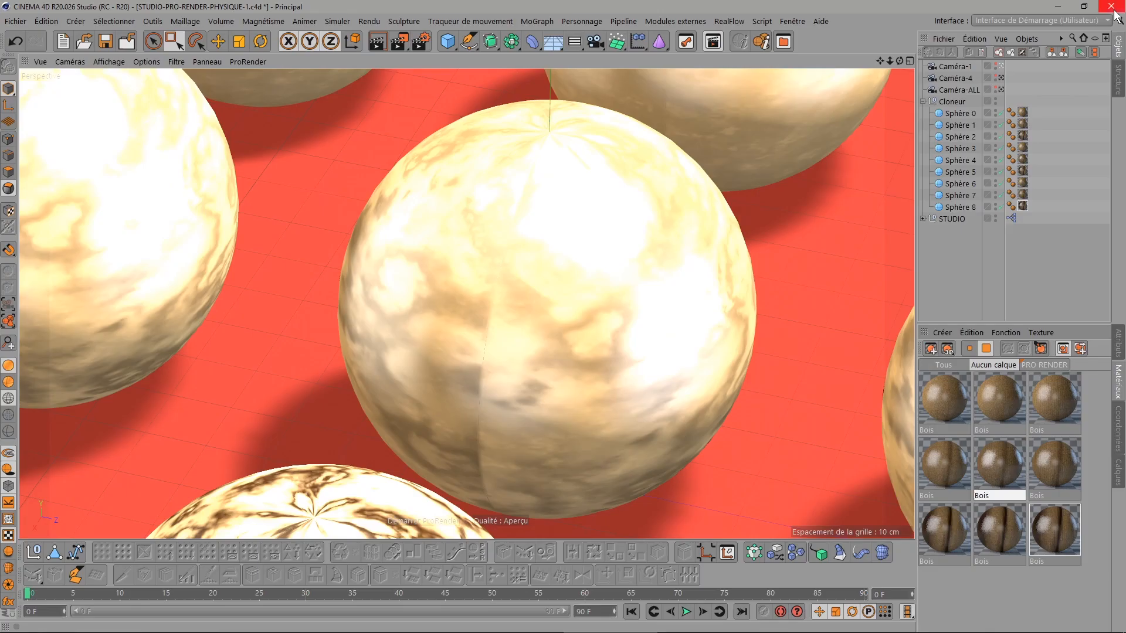
# Set the central Bois material's Déformation des veines to 100 % and render the close-up sphere again
pyautogui.doubleClick(1007, 468)
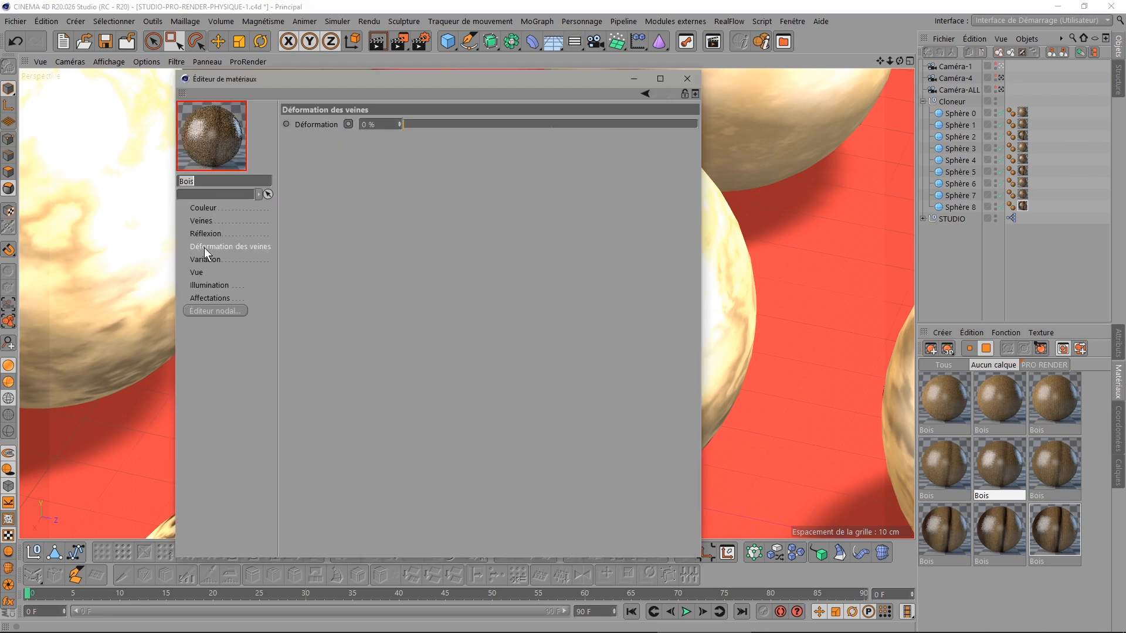
pyautogui.click(380, 124)
pyautogui.press('Return')
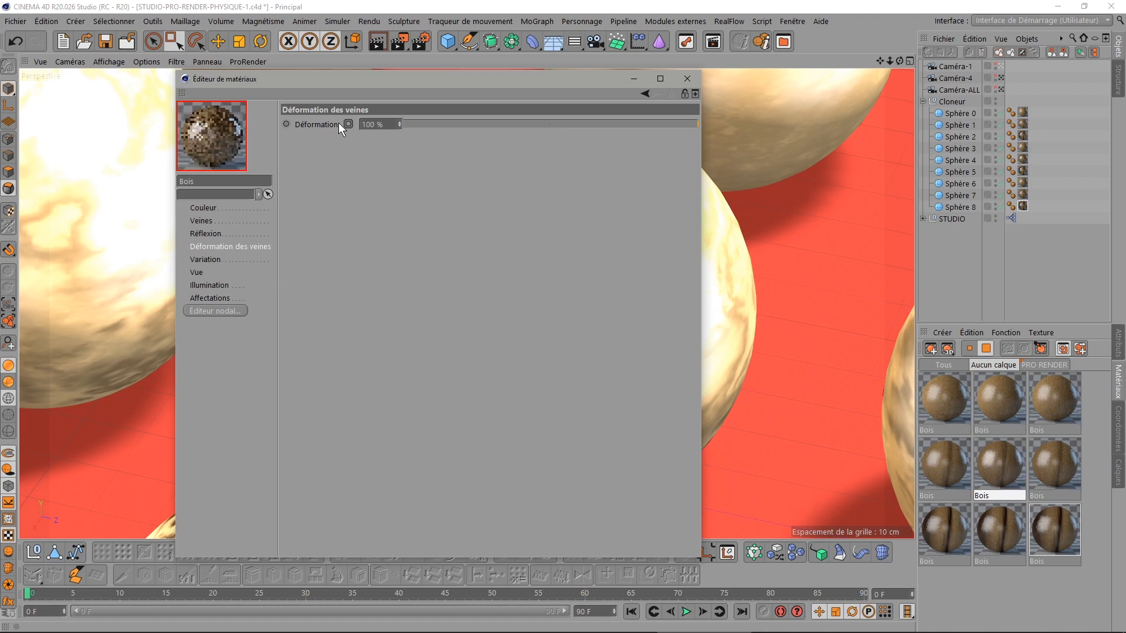
pyautogui.click(688, 79)
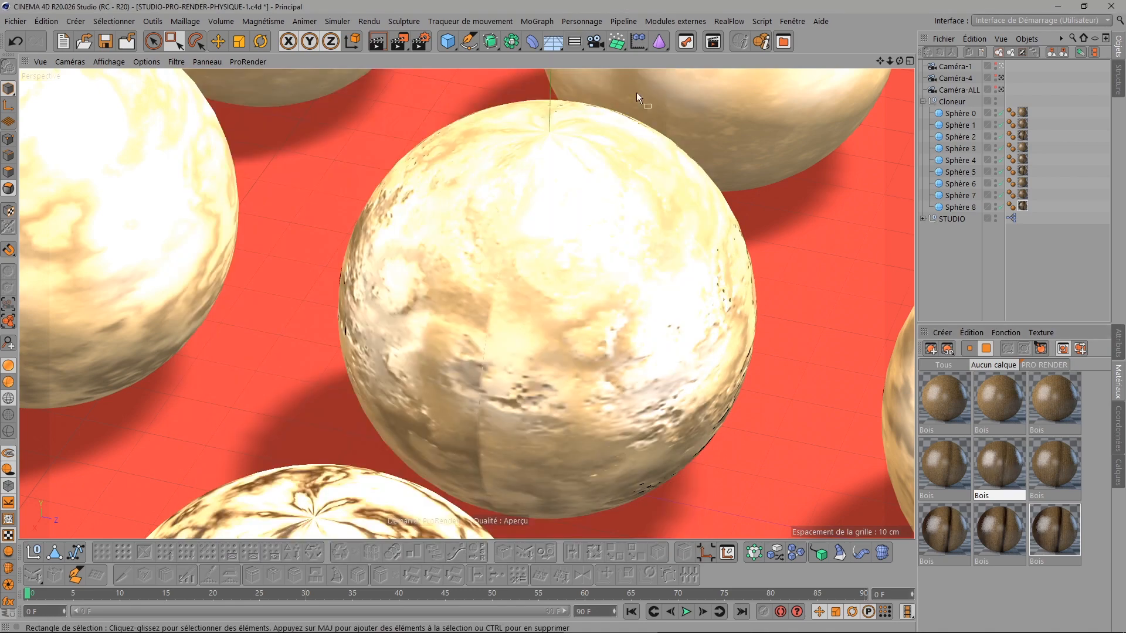
pyautogui.click(399, 38)
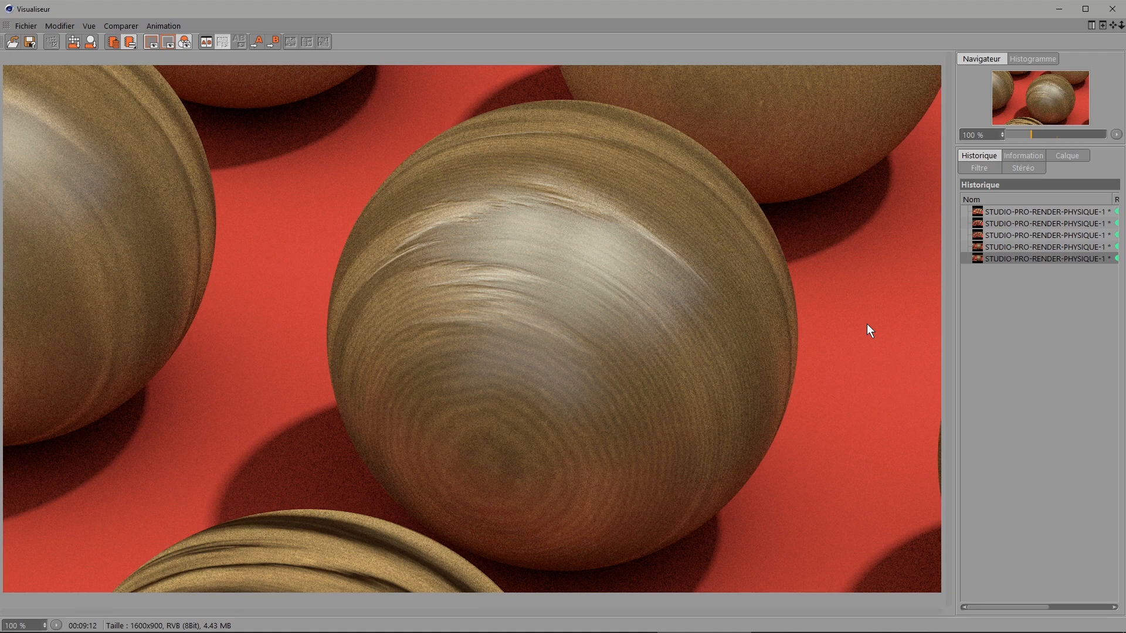
# Compare the last two renders in the history by alternating between them to examine the vein deformation, and return to the scene
pyautogui.press('Up')
pyautogui.press('Down')
pyautogui.press('Up')
pyautogui.press('Down')
pyautogui.press('Up')
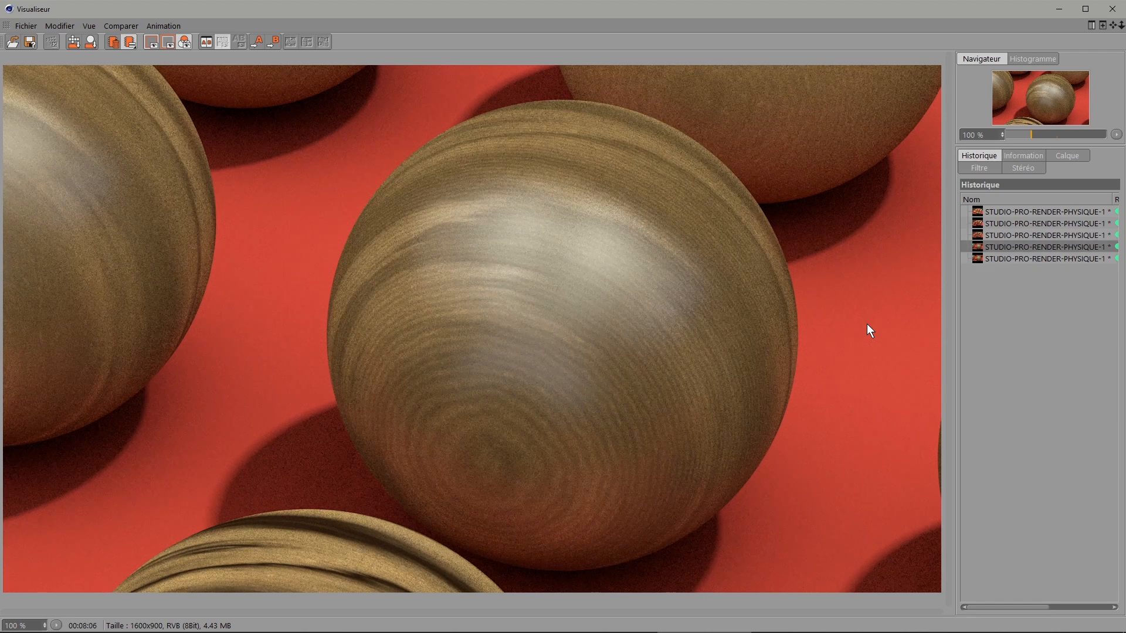
pyautogui.press('Down')
pyautogui.press('Up')
pyautogui.press('Down')
pyautogui.press('Up')
pyautogui.press('Down')
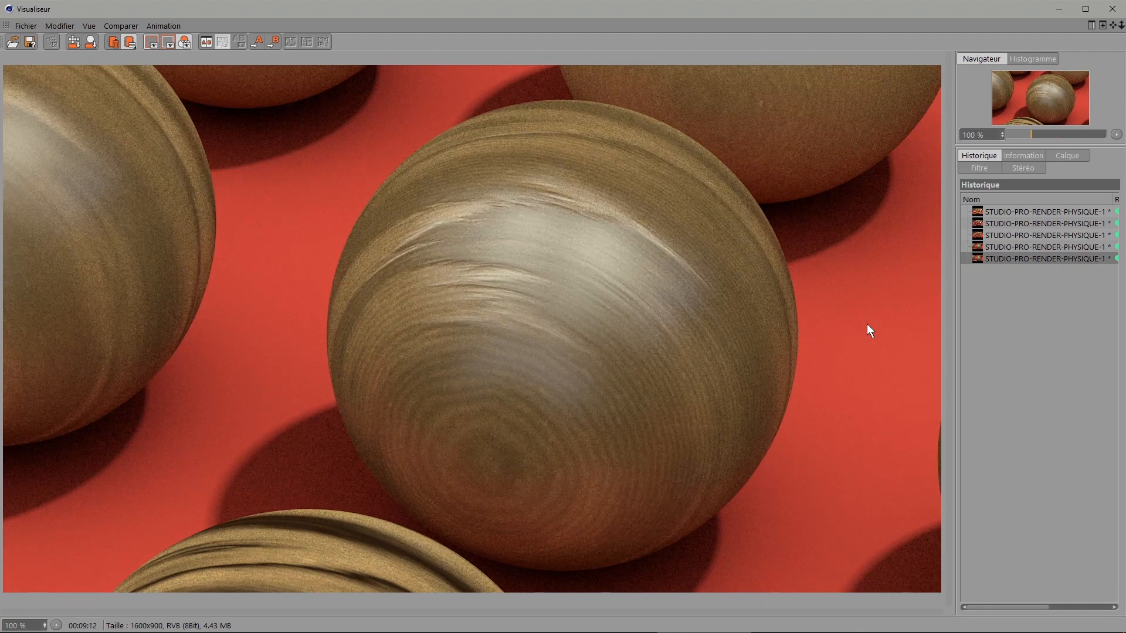
pyautogui.press('Up')
pyautogui.press('Down')
pyautogui.press('Up')
pyautogui.press('Down')
pyautogui.press('Up')
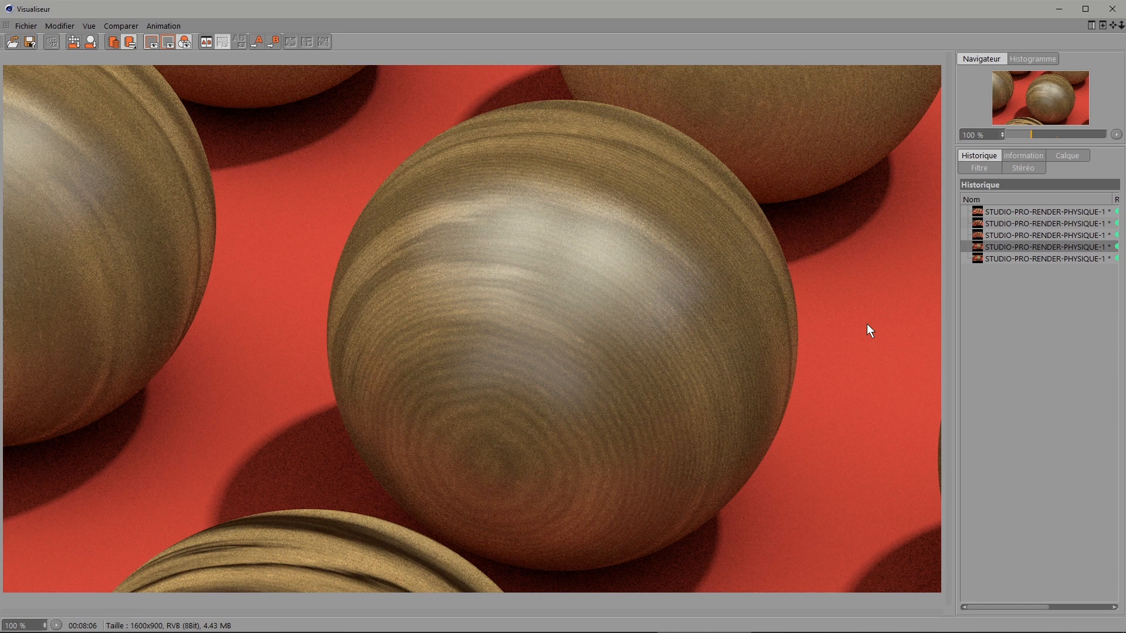
pyautogui.press('Down')
pyautogui.press('Up')
pyautogui.press('Down')
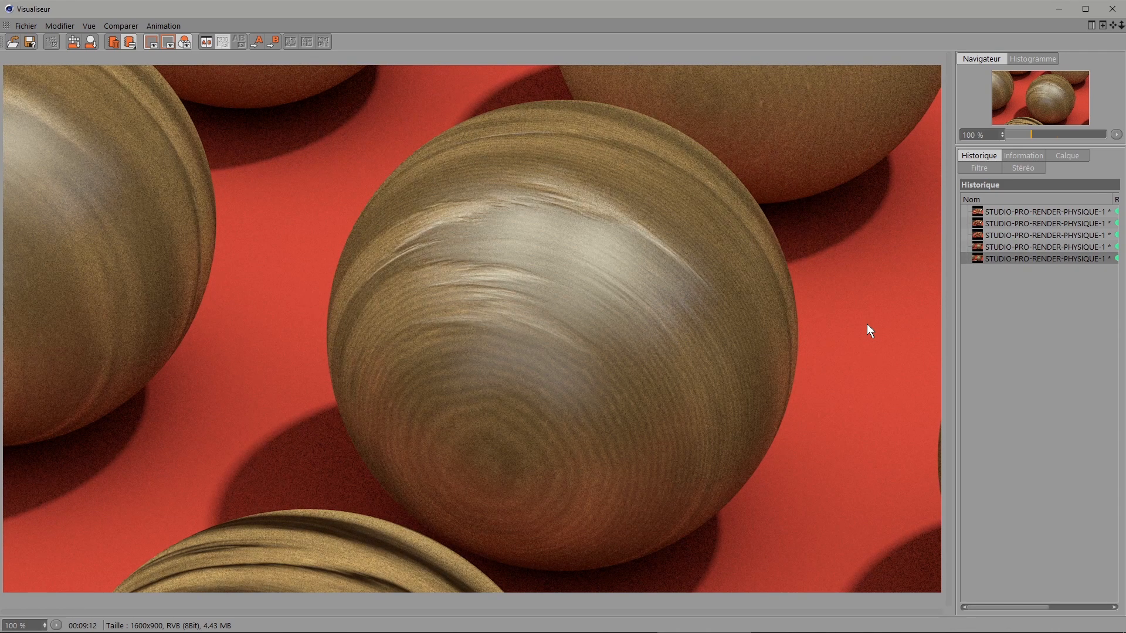
pyautogui.press('Up')
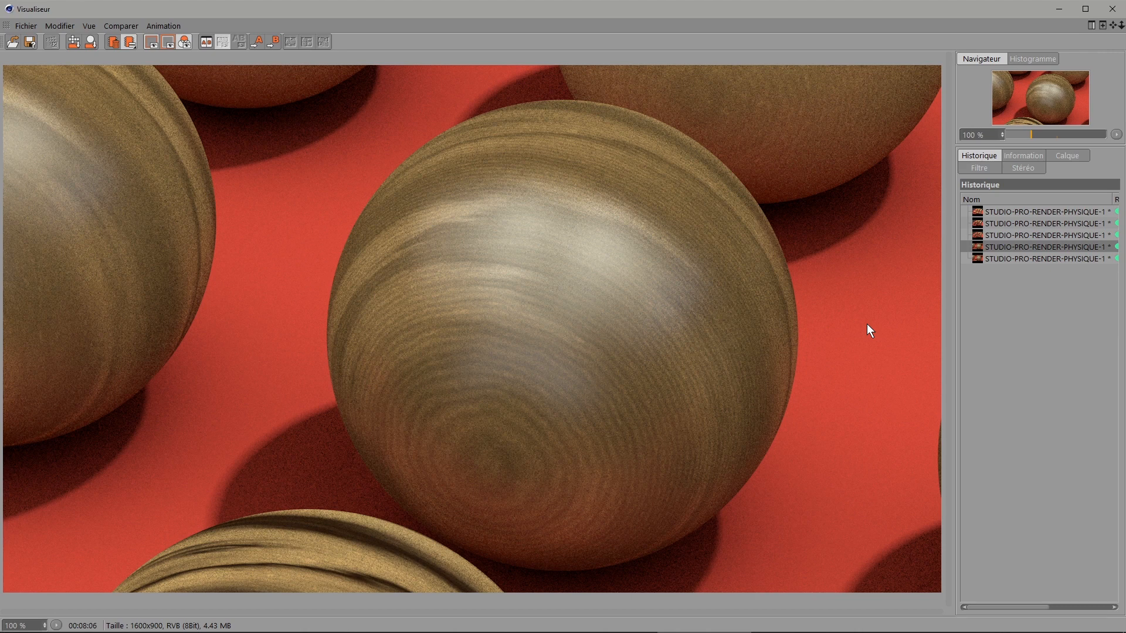
pyautogui.press('Down')
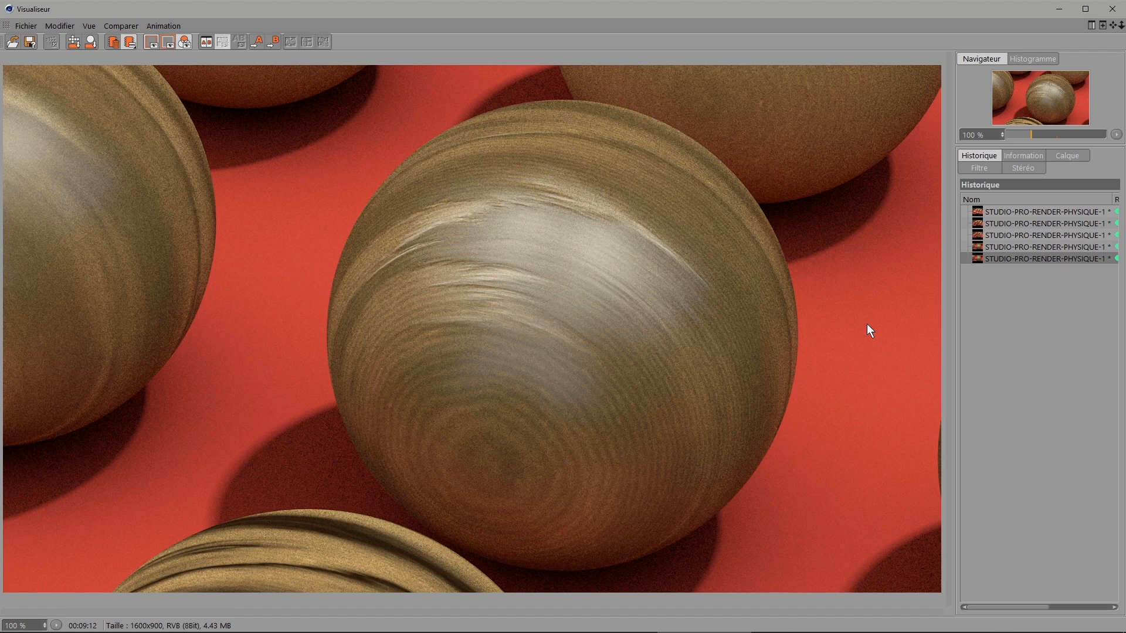
pyautogui.press('Up')
pyautogui.press('Down')
pyautogui.press('Up')
pyautogui.press('Down')
pyautogui.press('Up')
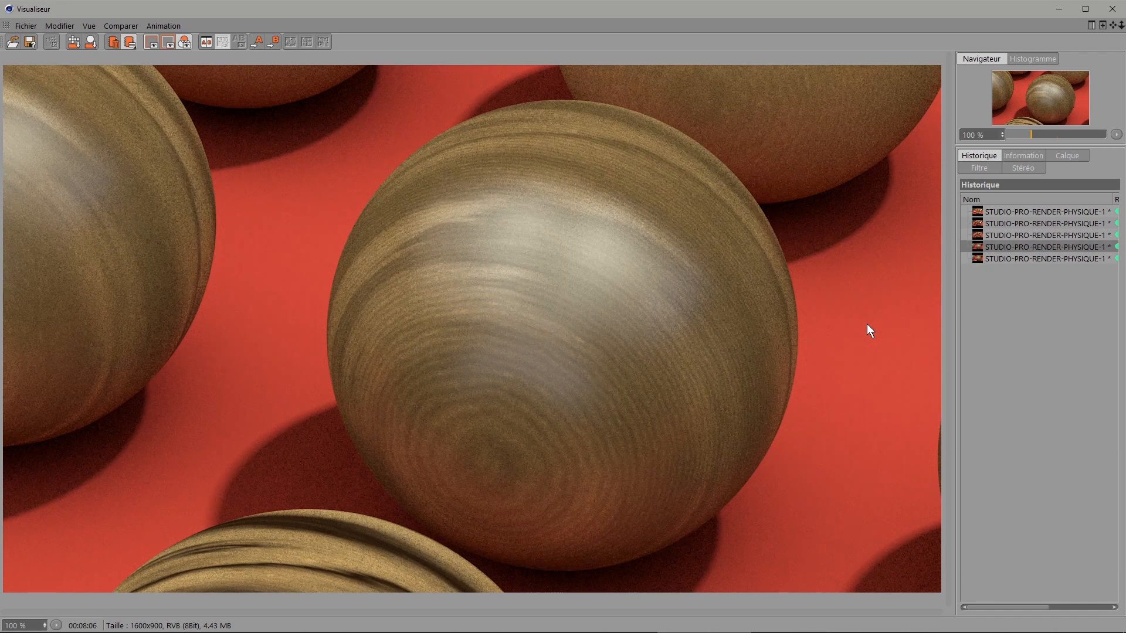
pyautogui.press('Down')
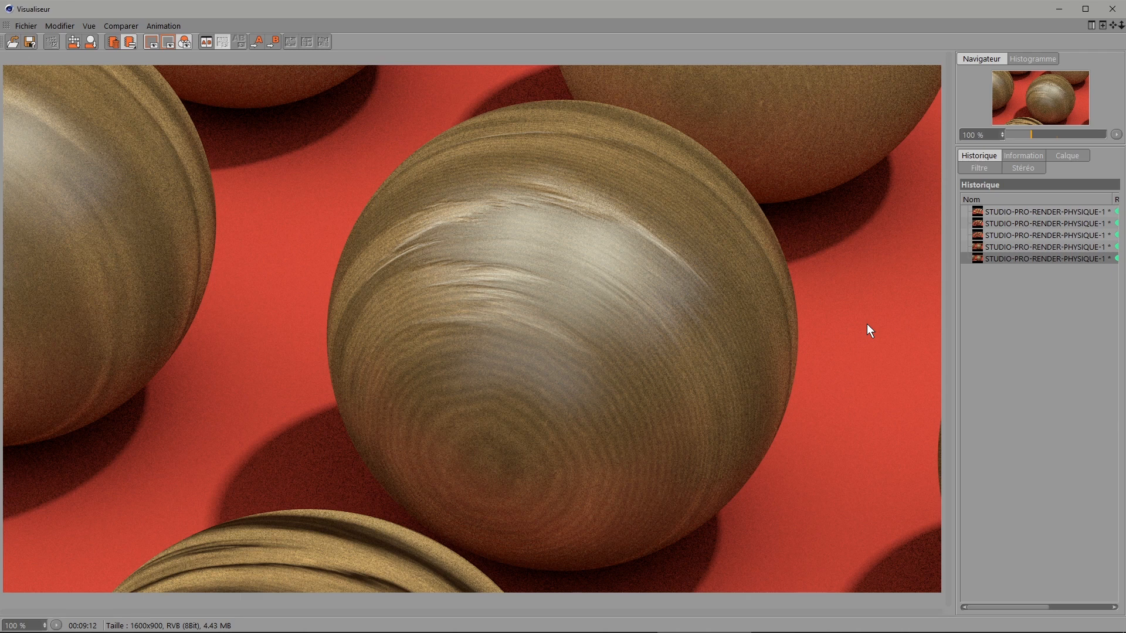
pyautogui.press('Up')
pyautogui.press('Down')
pyautogui.press('Up')
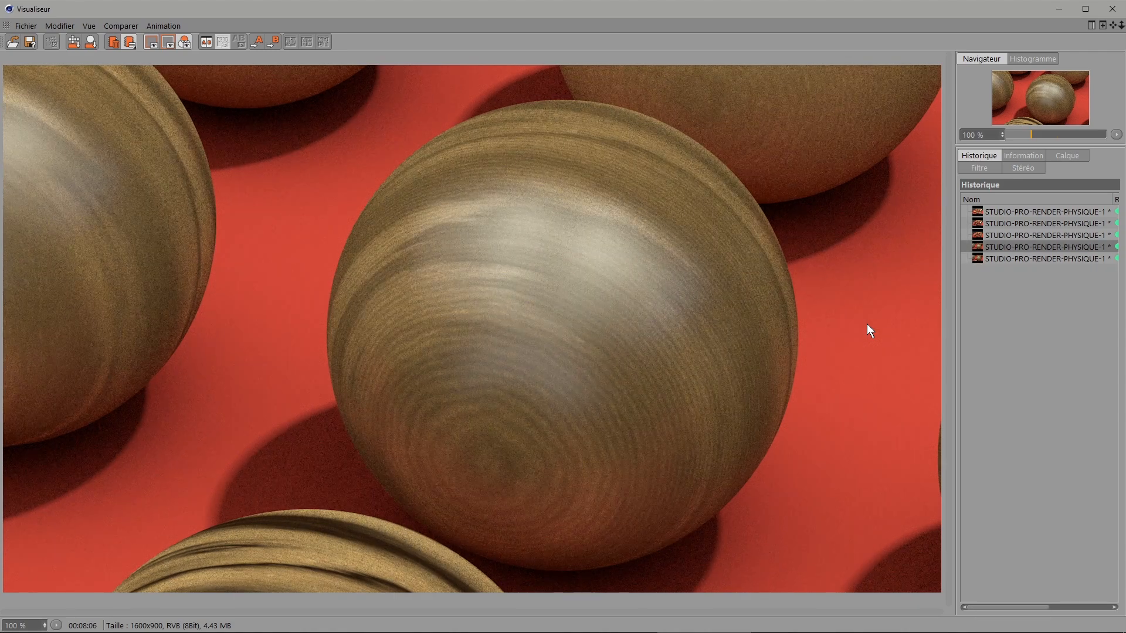
pyautogui.press('Down')
pyautogui.press('Up')
pyautogui.press('Down')
pyautogui.press('Up')
pyautogui.press('Down')
pyautogui.press('Up')
pyautogui.press('Down')
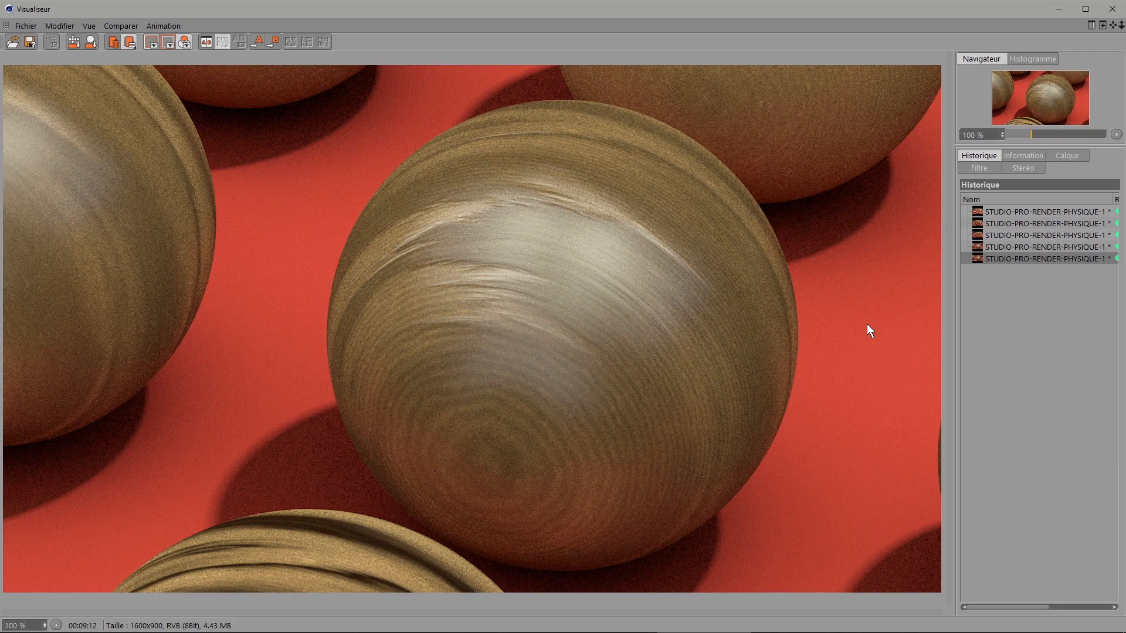
pyautogui.press('Up')
pyautogui.press('Down')
pyautogui.press('Up')
pyautogui.press('Down')
pyautogui.press('Up')
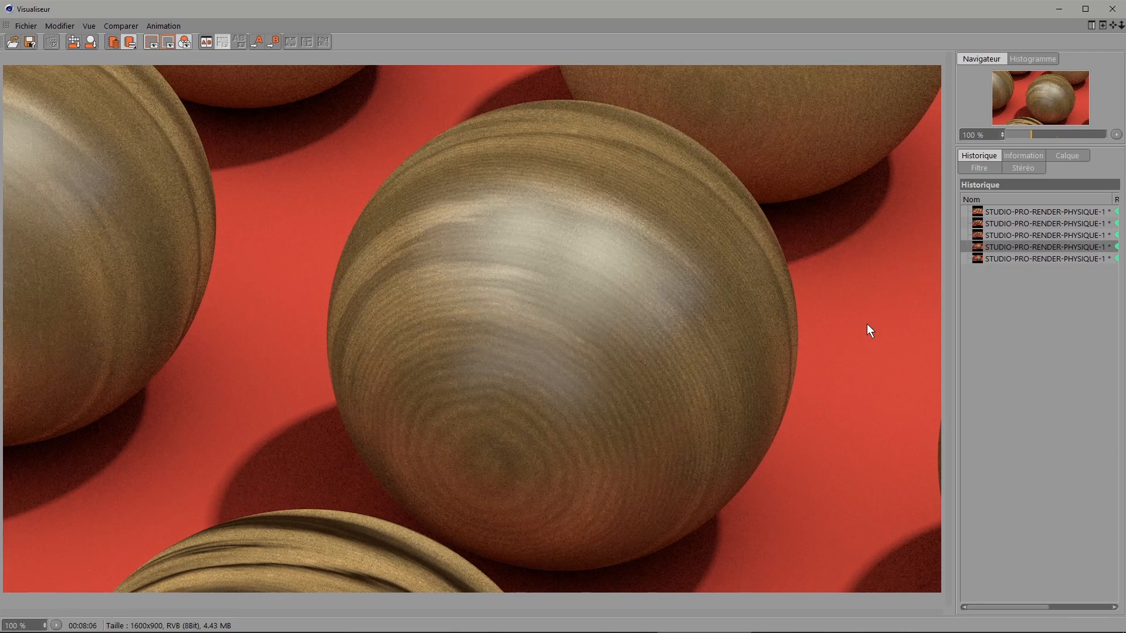
pyautogui.press('Down')
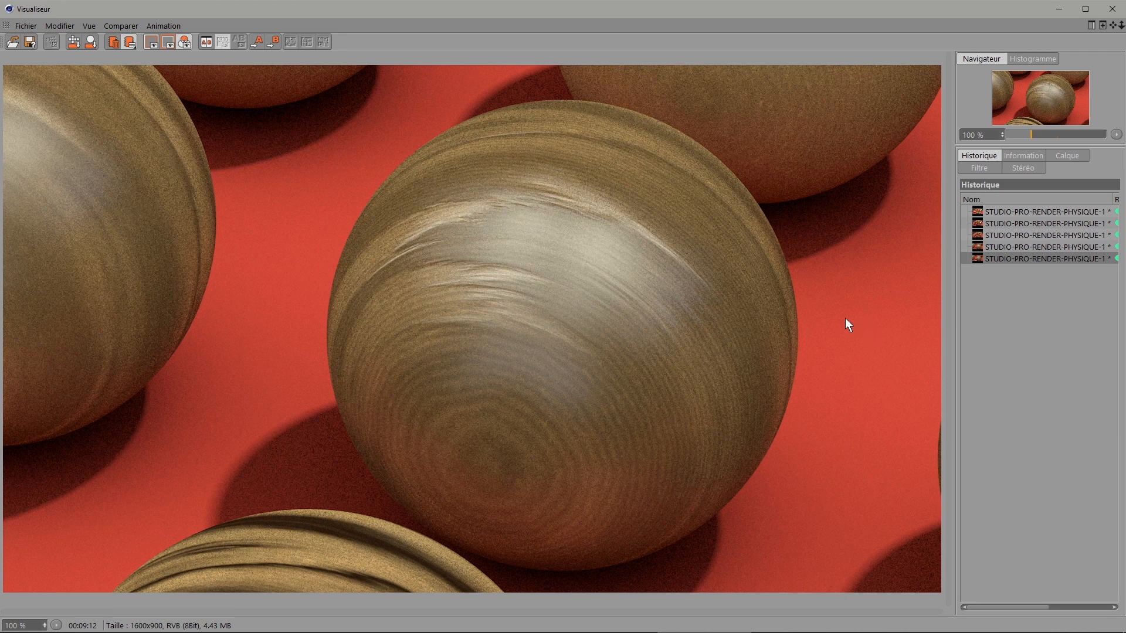
pyautogui.click(1112, 9)
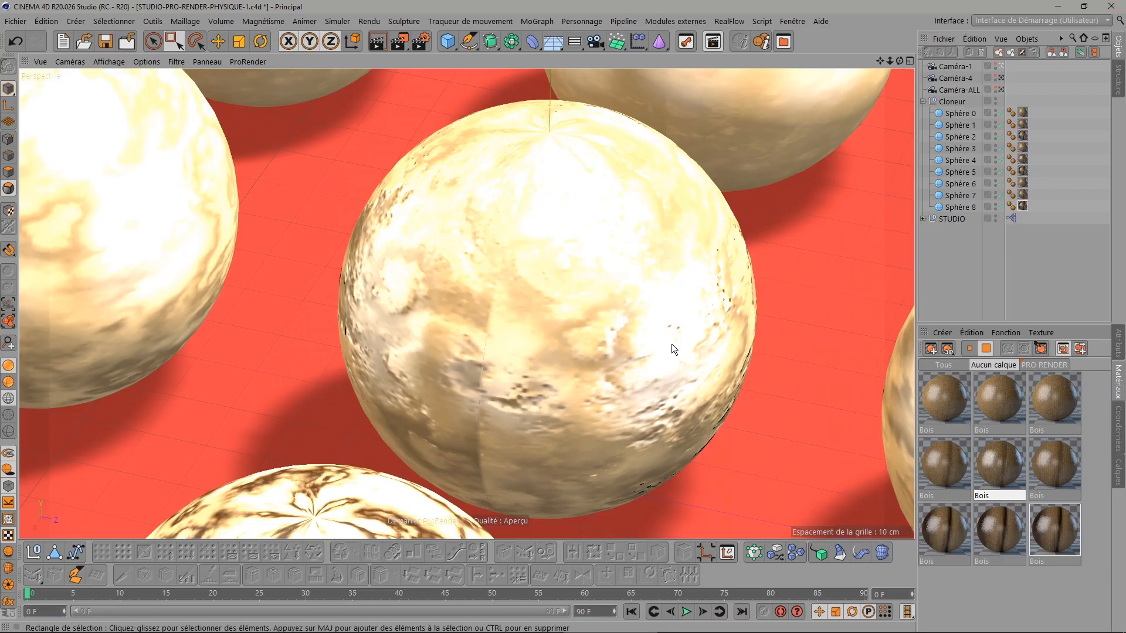
# View the scene through Caméra-ALL and set the Couleur Grain to 40 % for all nine Bois materials at once
pyautogui.click(1001, 90)
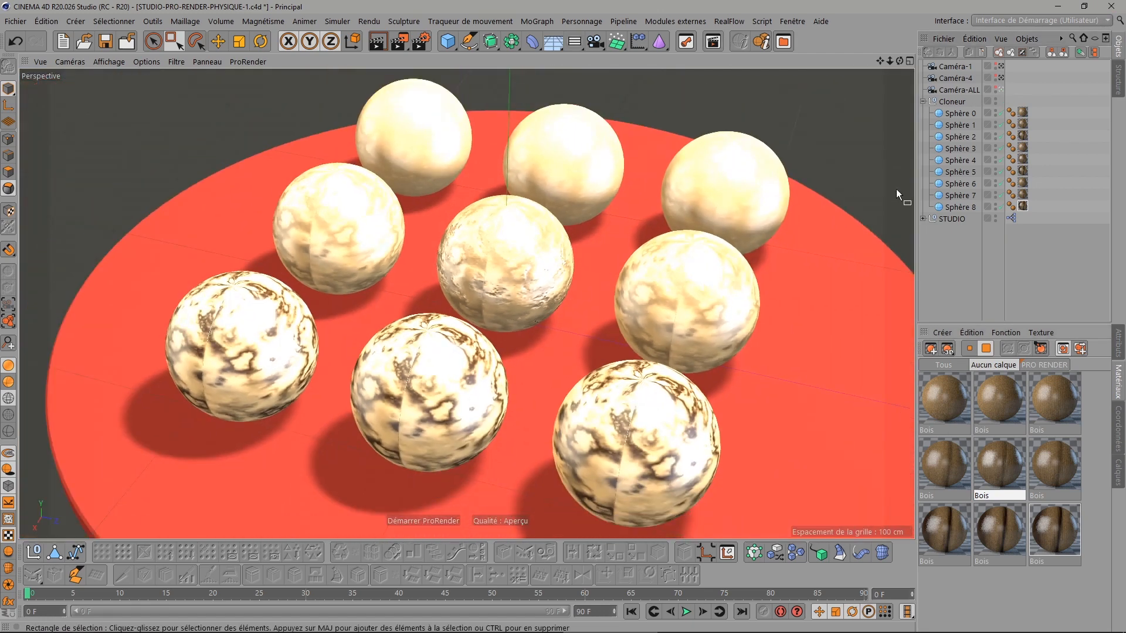
pyautogui.doubleClick(940, 399)
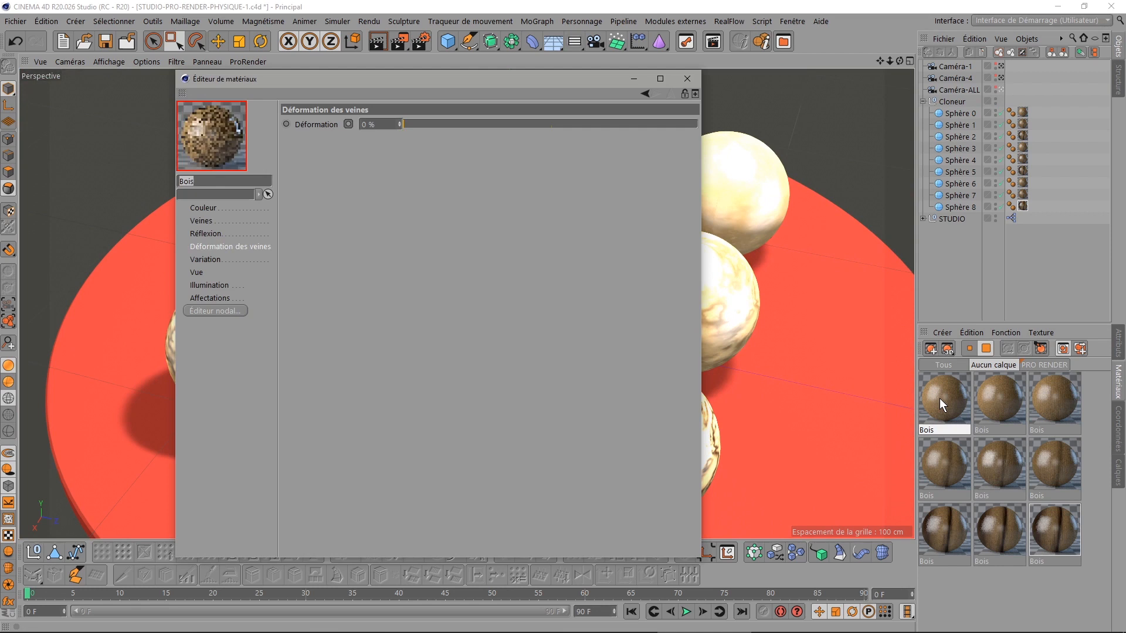
pyautogui.keyDown('shift'); pyautogui.click(1043, 522); pyautogui.keyUp('shift')
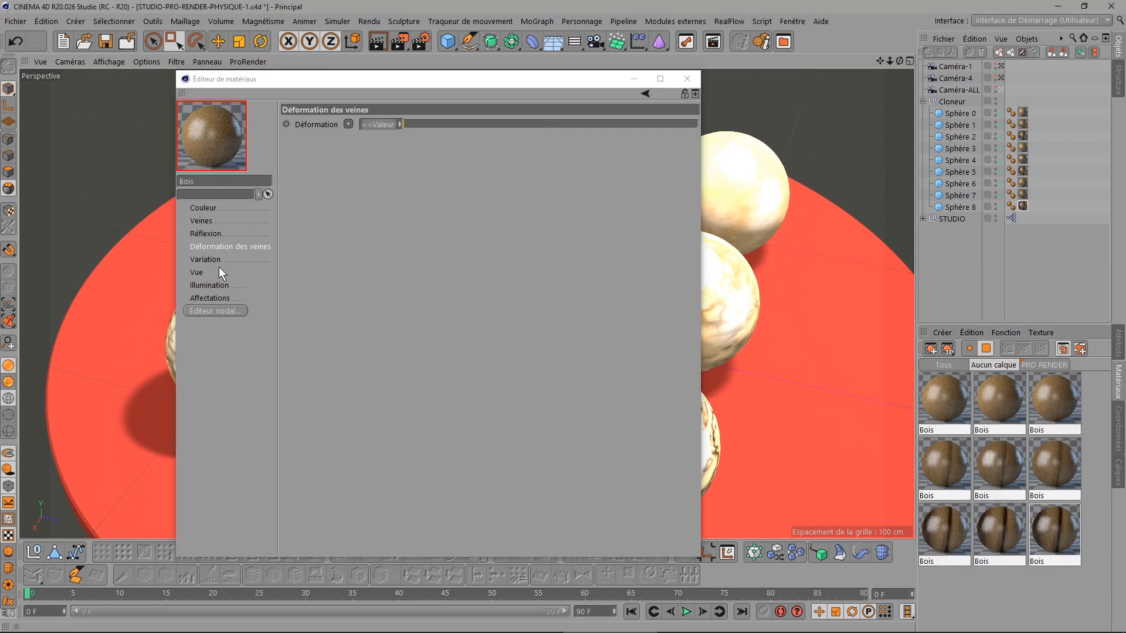
pyautogui.click(204, 208)
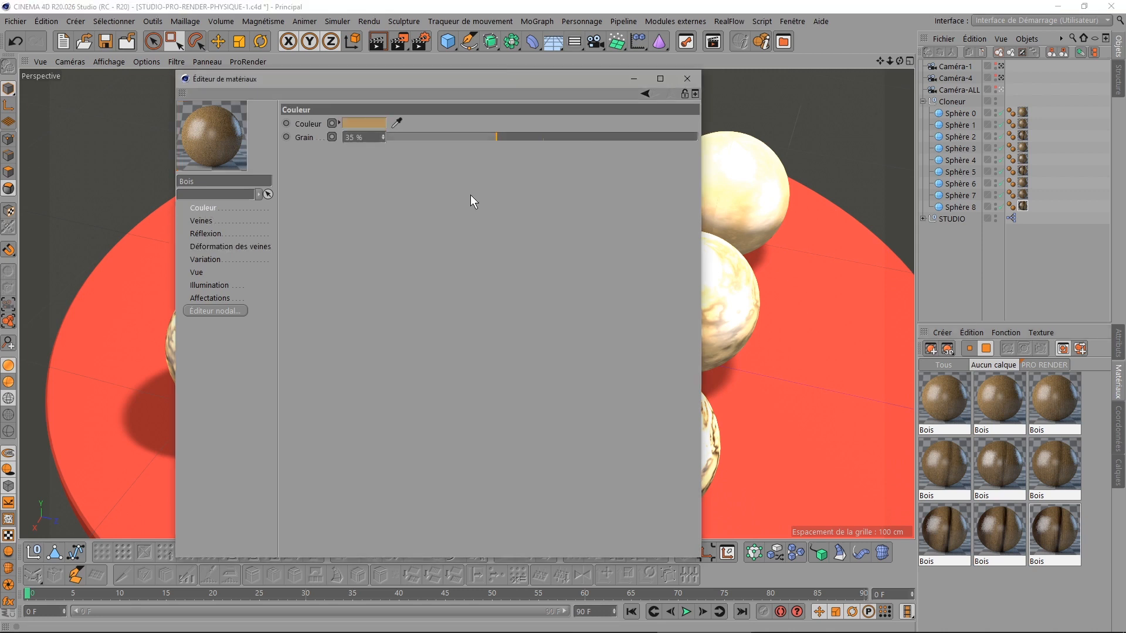
pyautogui.moveTo(363, 136); pyautogui.dragTo(332, 136)
pyautogui.write('40')
pyautogui.press('Return')
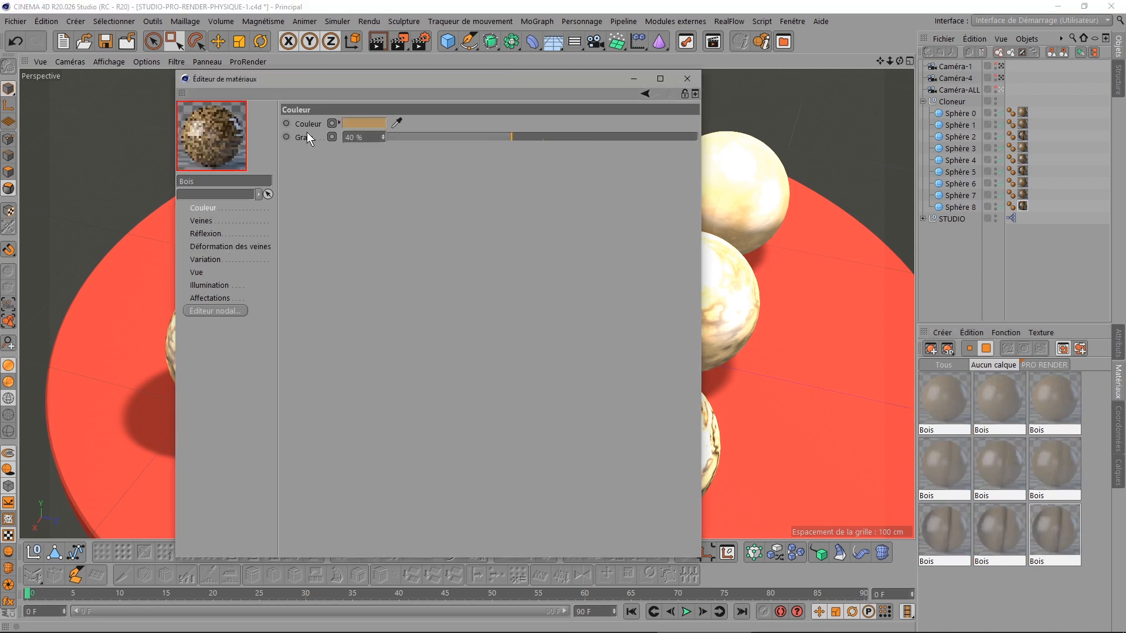
# Set the Veines Intensité des irrégularités to 60 % and Intensité linéaire to 100 % for all nine Bois materials
pyautogui.click(200, 220)
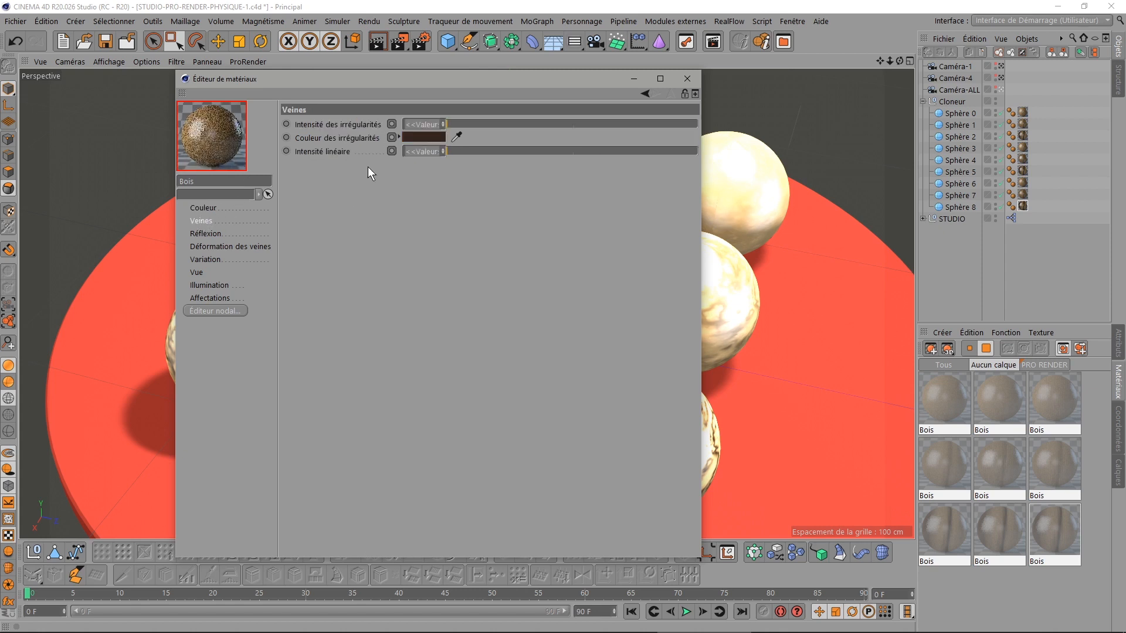
pyautogui.click(420, 125)
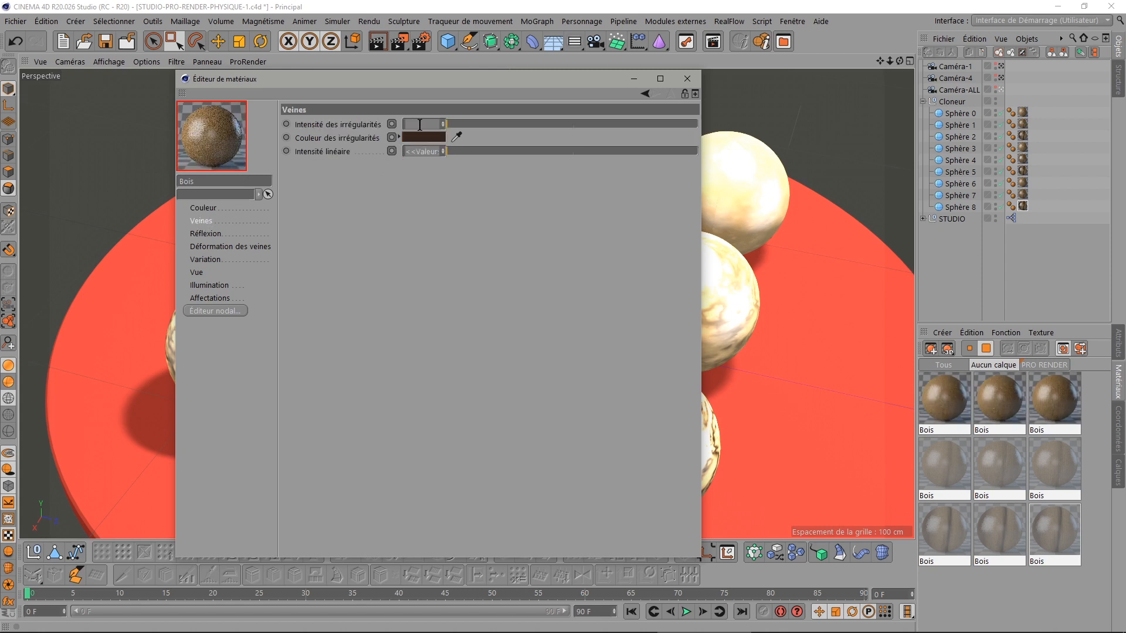
pyautogui.write('60')
pyautogui.press('Tab')
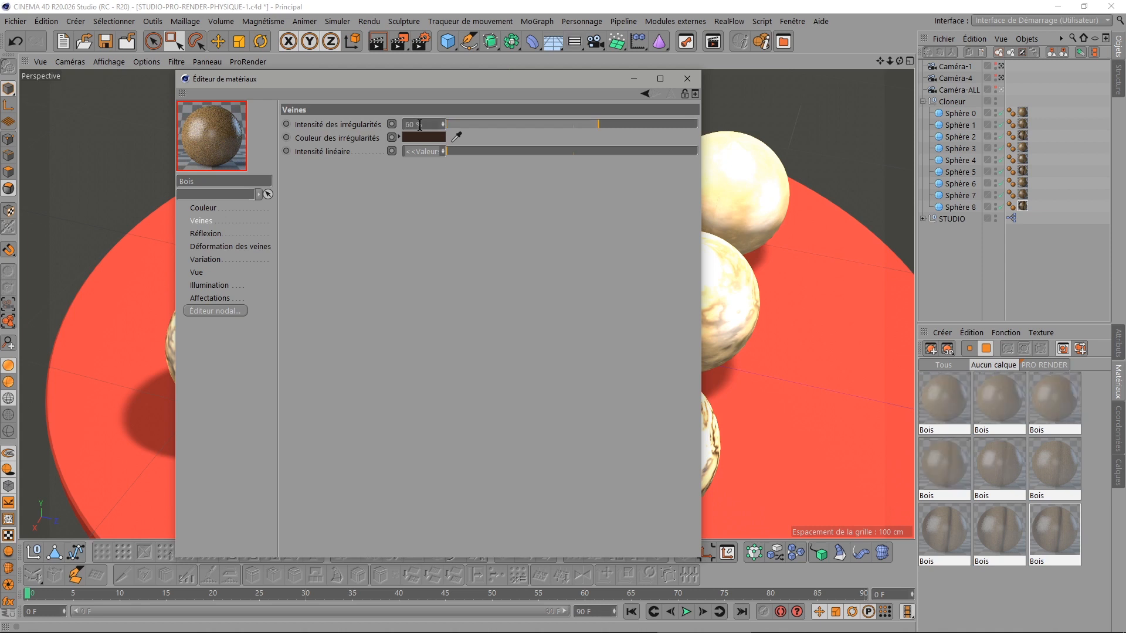
pyautogui.write('100')
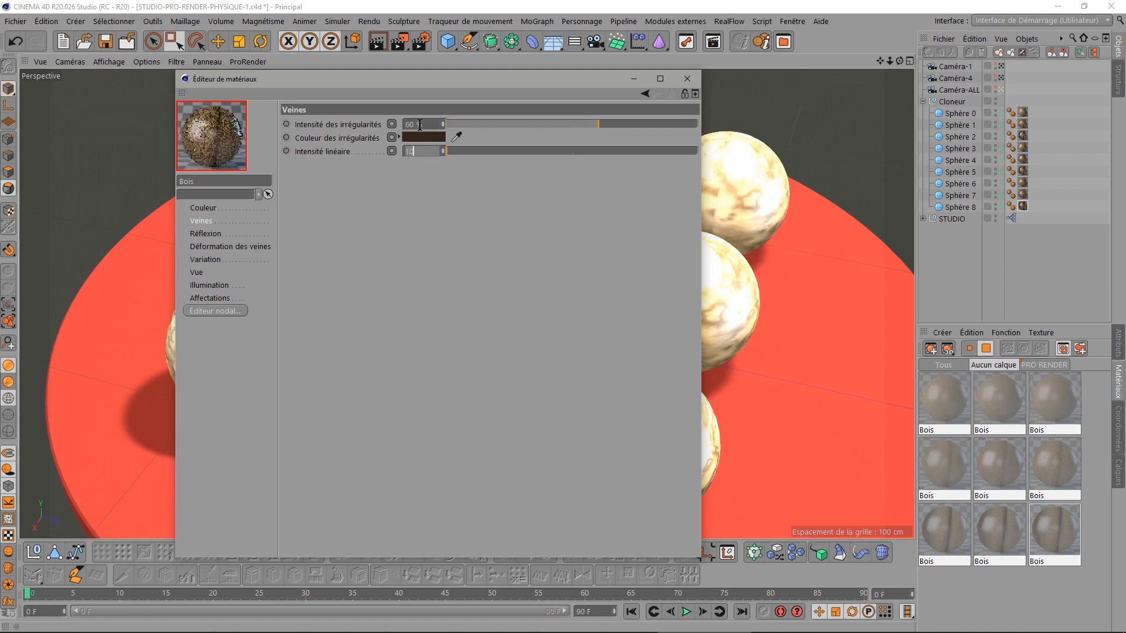
pyautogui.press('Return')
# Set the Réflexion Intensité to 30 % for all nine Bois materials
pyautogui.click(213, 233)
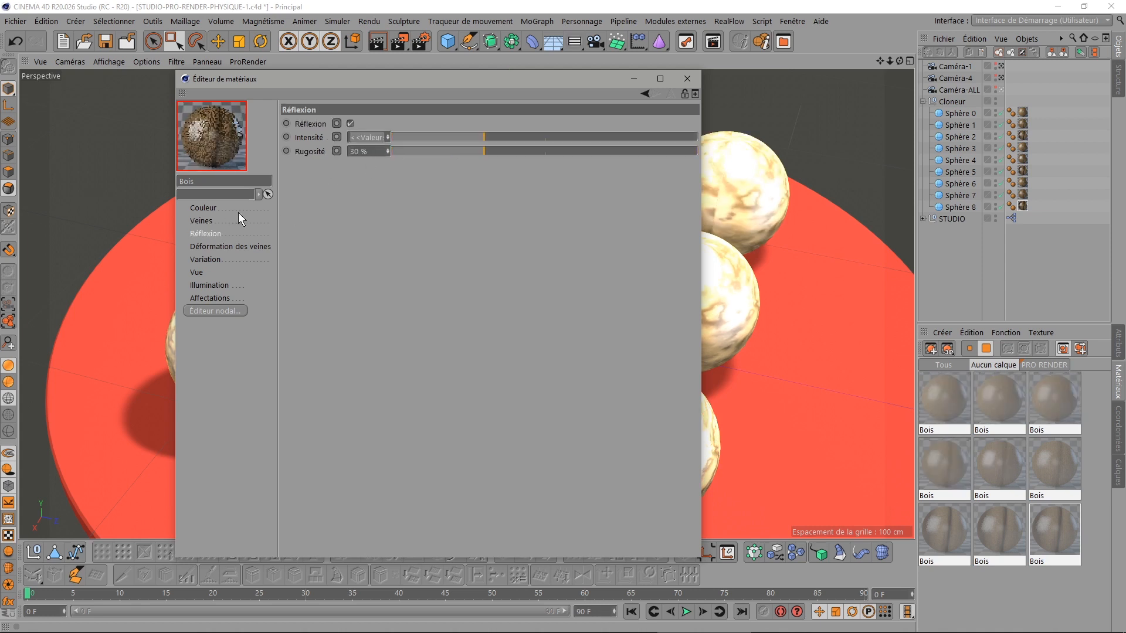
pyautogui.click(375, 138)
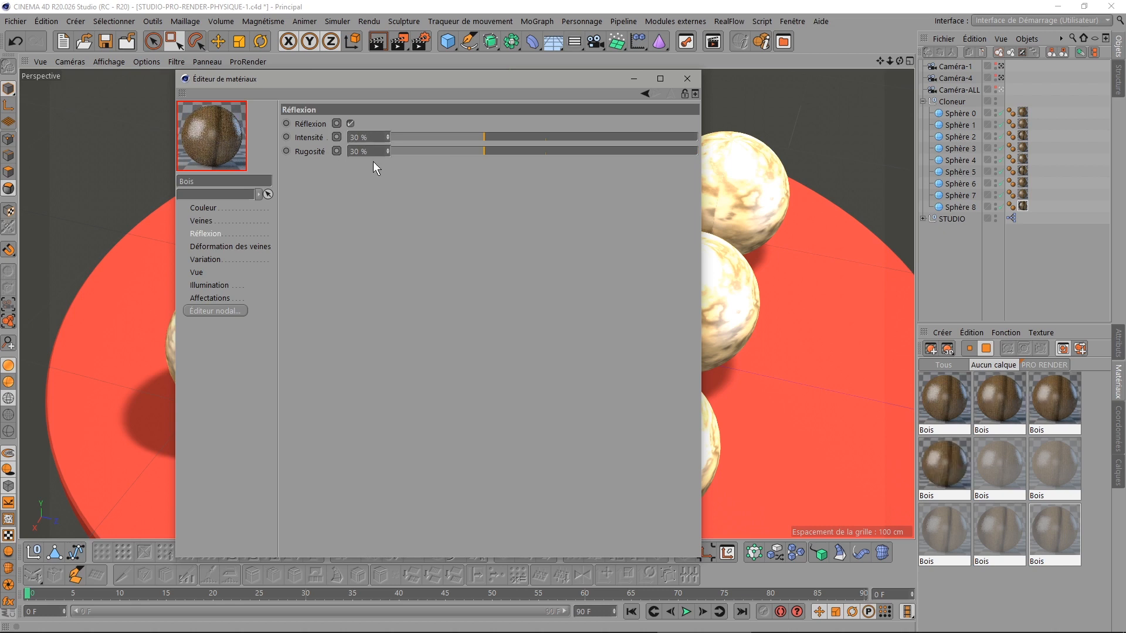
# Set the Réflexion Intensité to 30 % and the Rugosité to 20 % for all nine Bois materials
pyautogui.write('30')
pyautogui.press('Tab')
pyautogui.write('20')
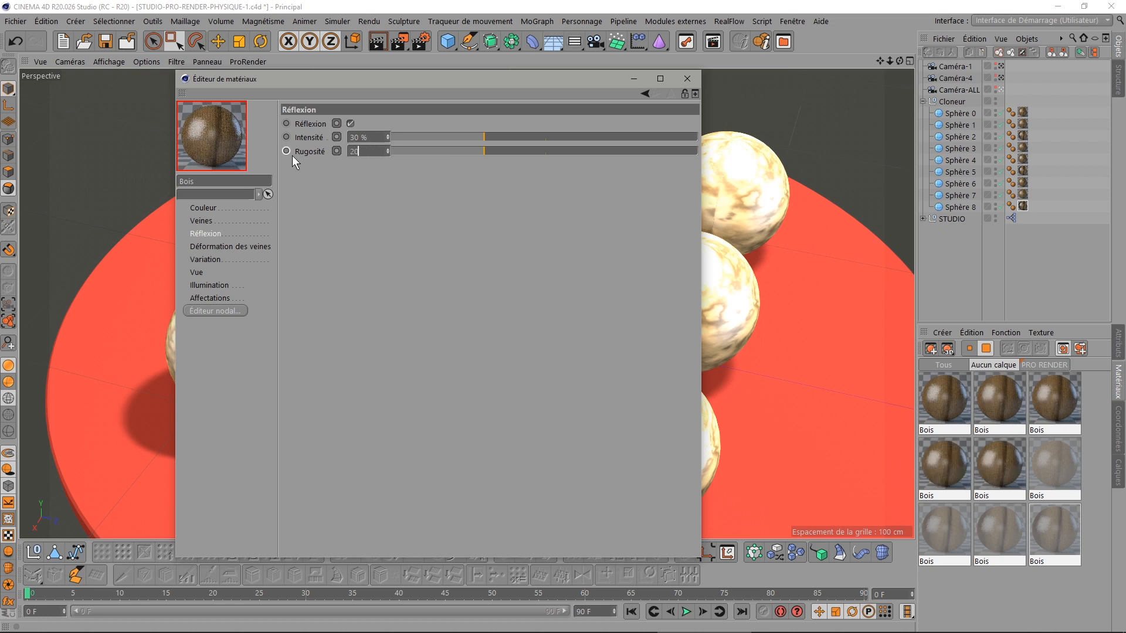
pyautogui.press('Return')
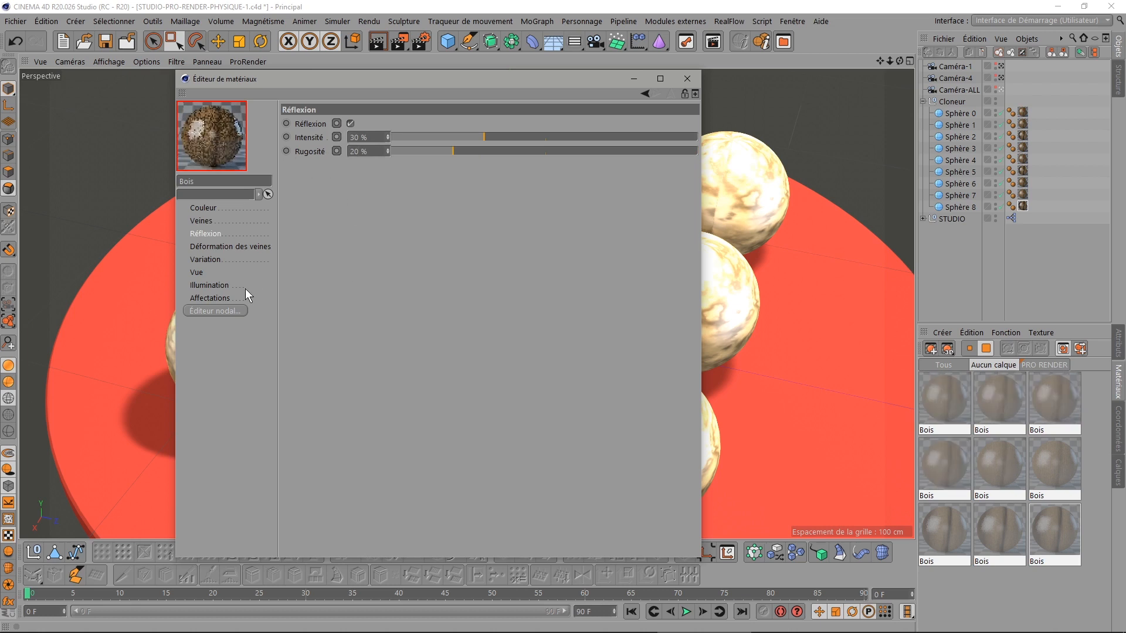
# Give the first row's three Bois materials individual Variation Source values, with 2 for the first and 10 for the third
pyautogui.click(208, 259)
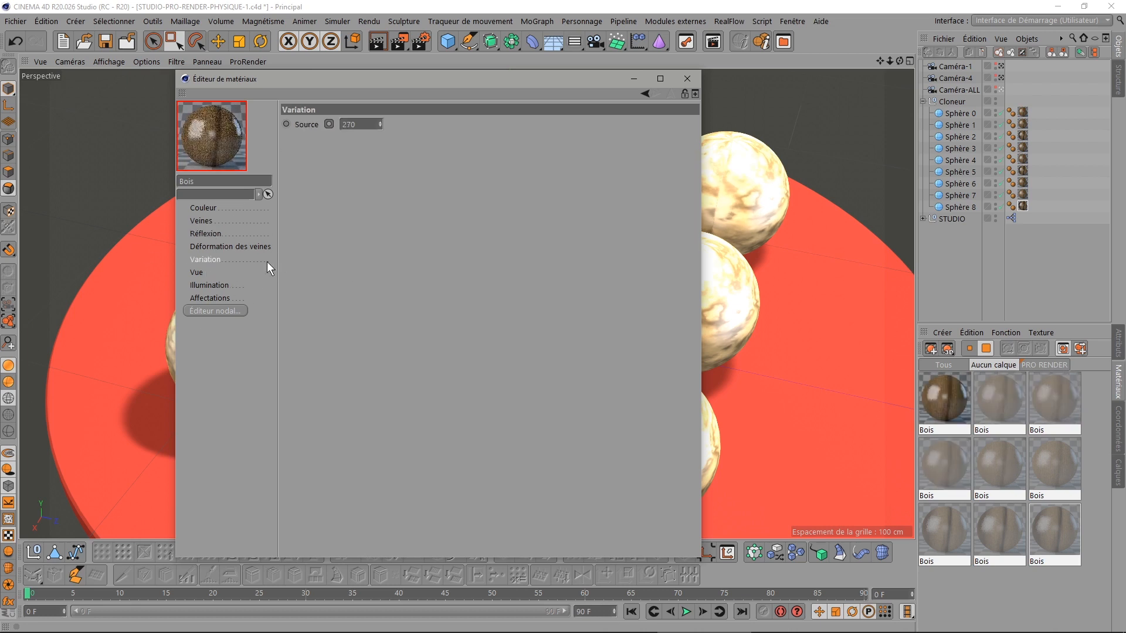
pyautogui.click(946, 389)
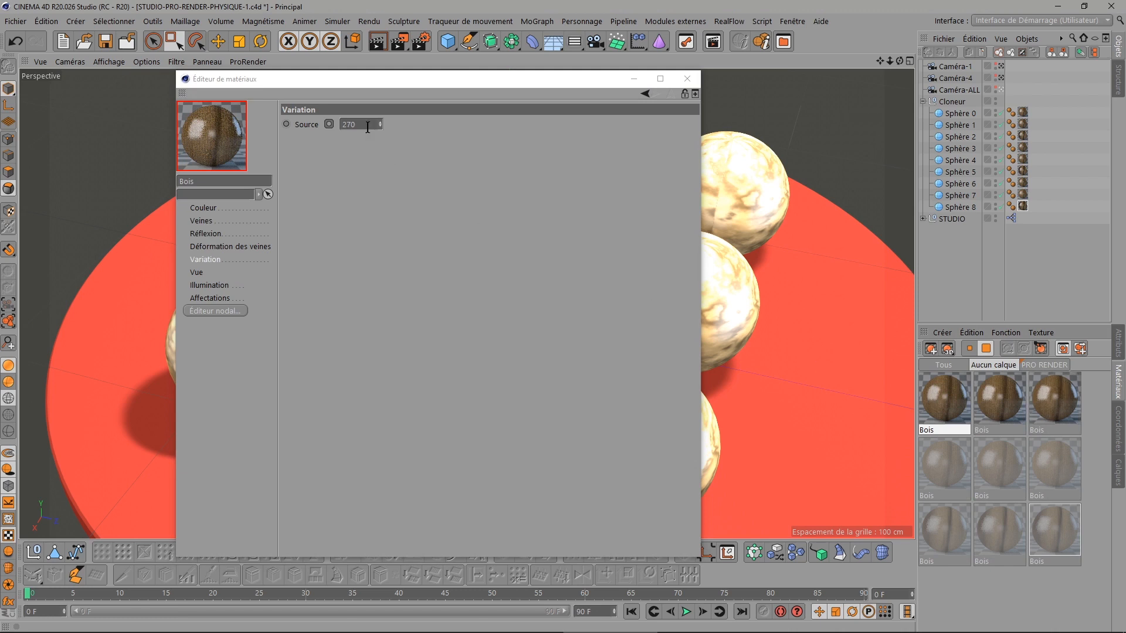
pyautogui.moveTo(368, 124); pyautogui.dragTo(331, 123)
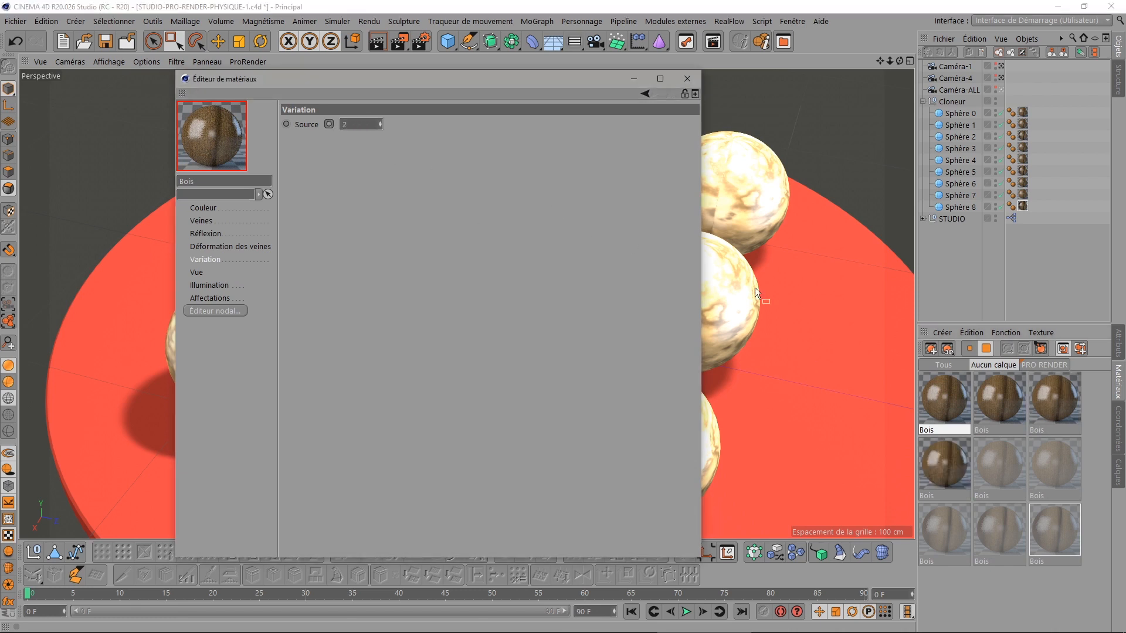
pyautogui.click(1009, 410)
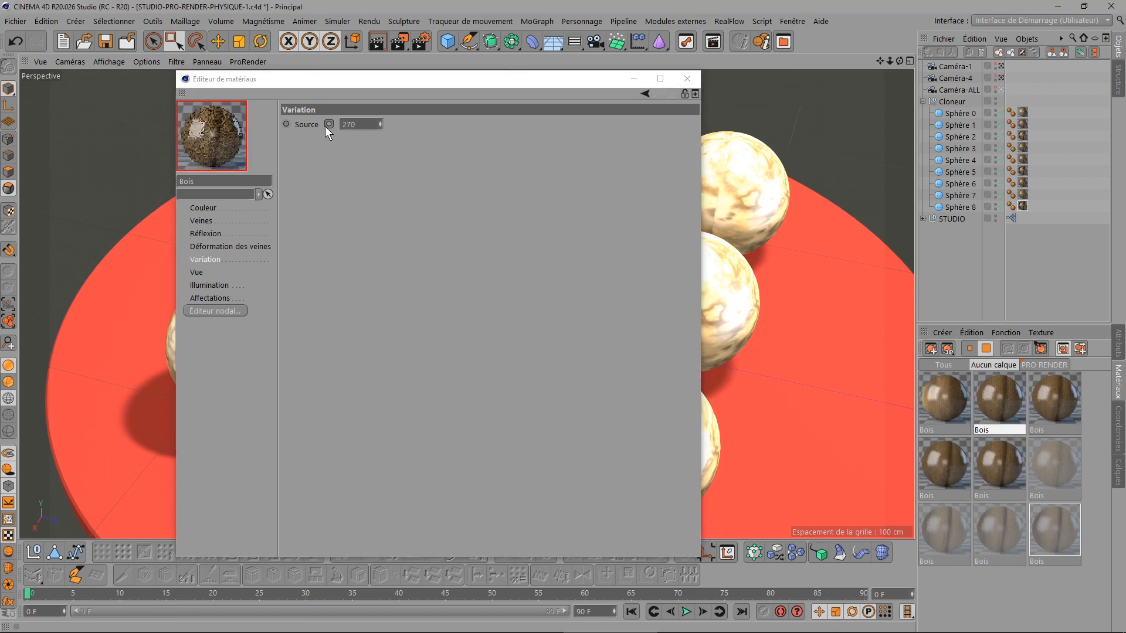
pyautogui.moveTo(363, 124); pyautogui.dragTo(316, 124)
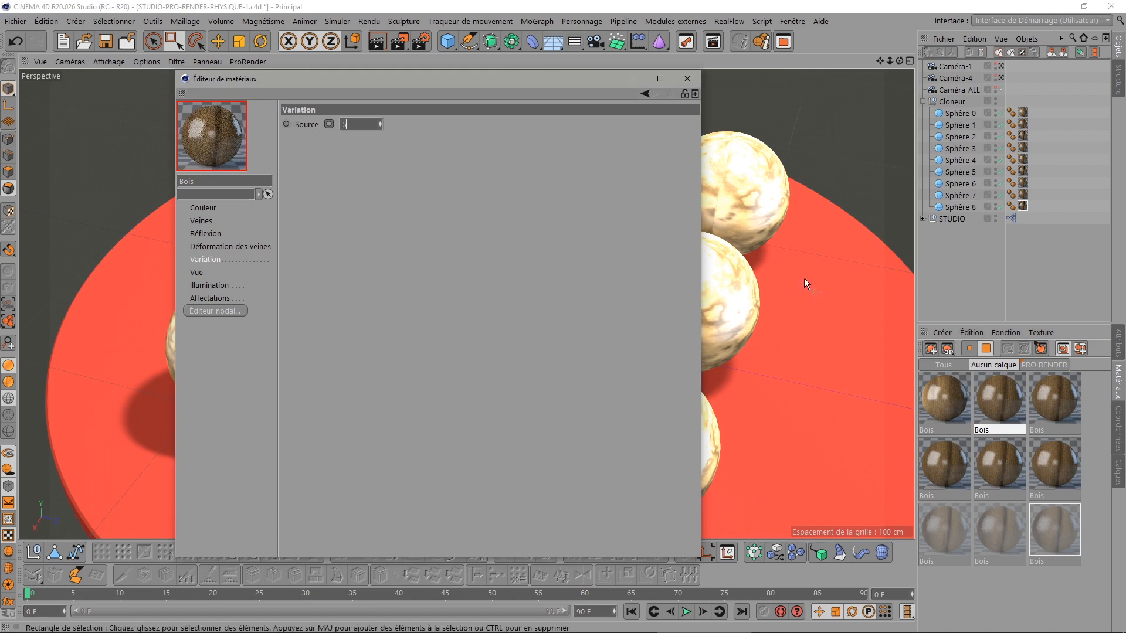
pyautogui.click(1046, 403)
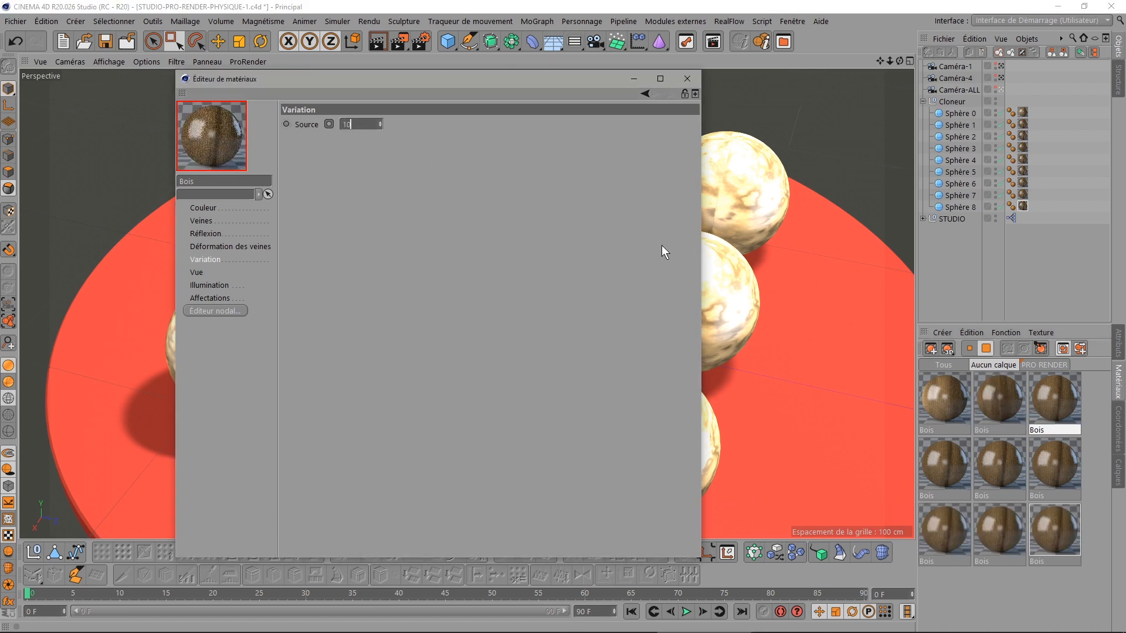
# Set the Variation Source of the second row's three Bois materials to 500, 30 and 11 respectively
pyautogui.click(955, 473)
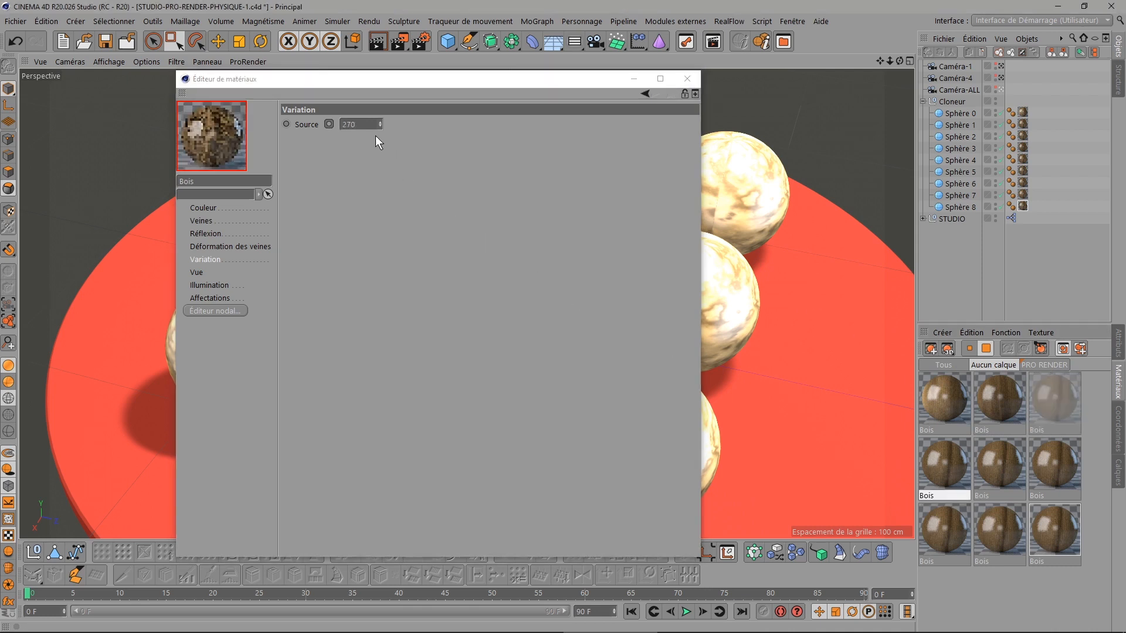
pyautogui.moveTo(365, 125); pyautogui.dragTo(293, 117)
pyautogui.write('500')
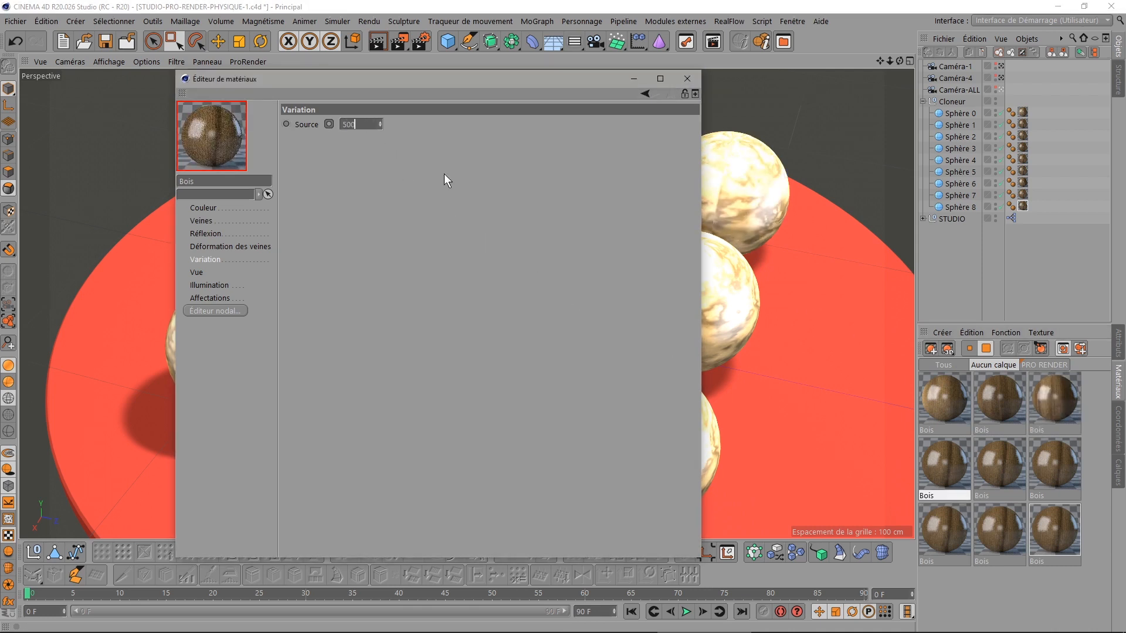
pyautogui.click(999, 463)
pyautogui.moveTo(365, 124); pyautogui.dragTo(305, 121)
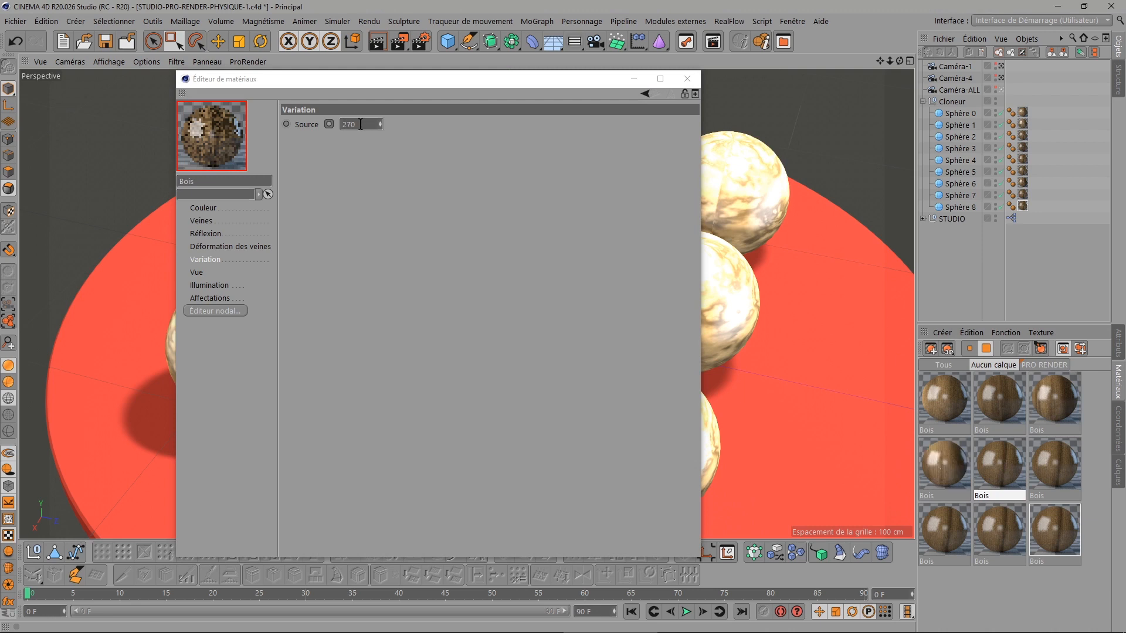
pyautogui.write('30')
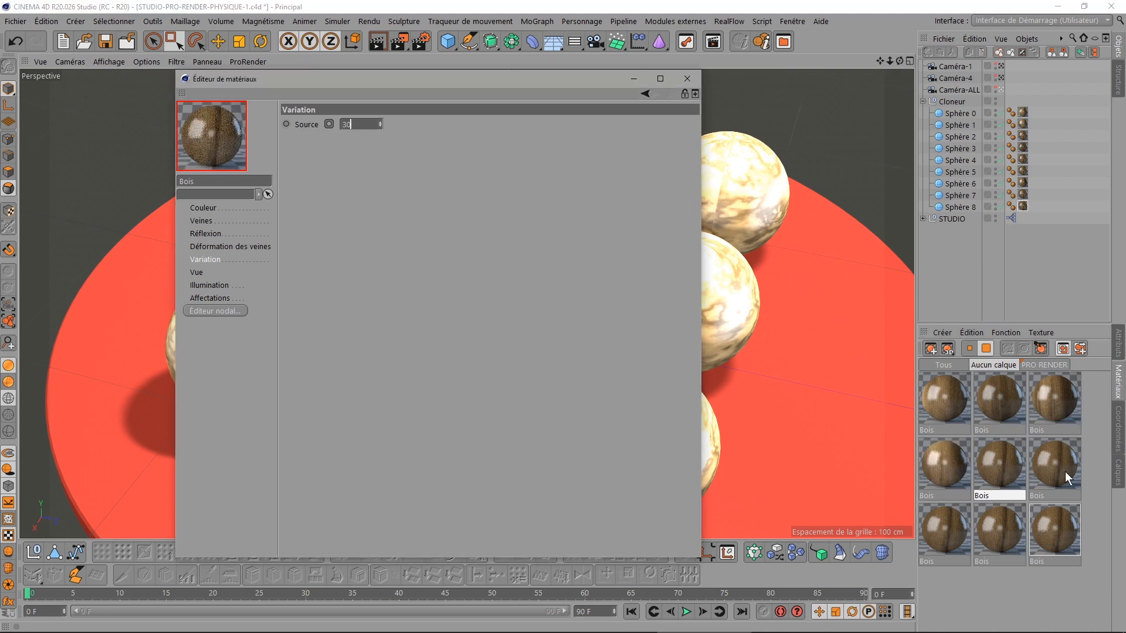
pyautogui.click(1064, 472)
pyautogui.moveTo(371, 129); pyautogui.dragTo(323, 128)
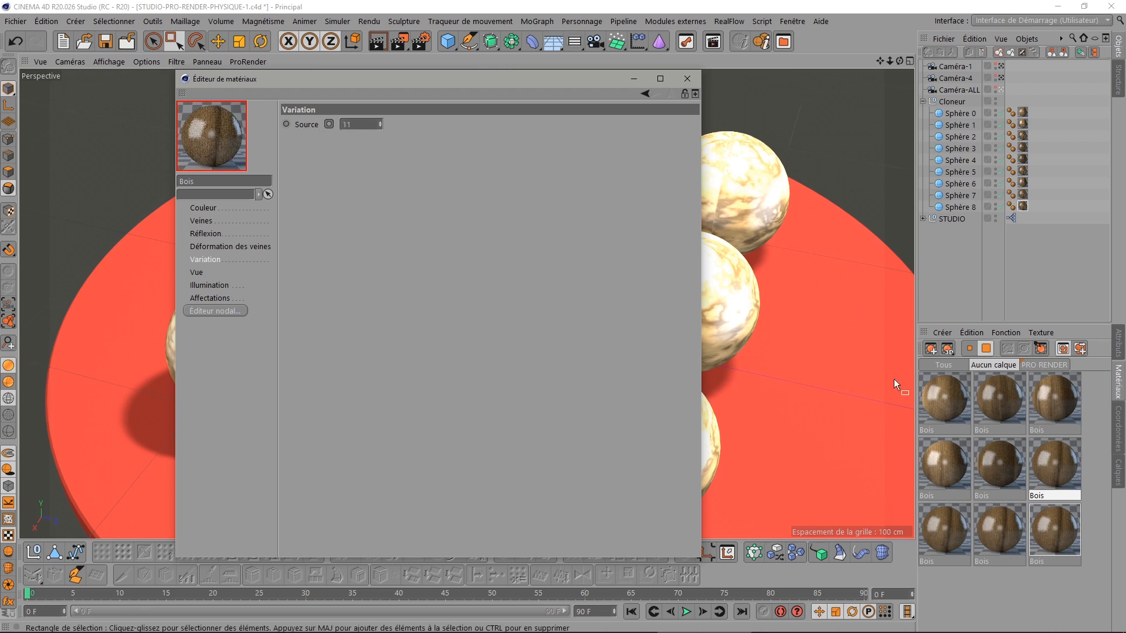
# Set the Variation Source of the third row's three Bois materials to 850, 555 and 111 respectively
pyautogui.click(940, 518)
pyautogui.moveTo(373, 131); pyautogui.dragTo(274, 115)
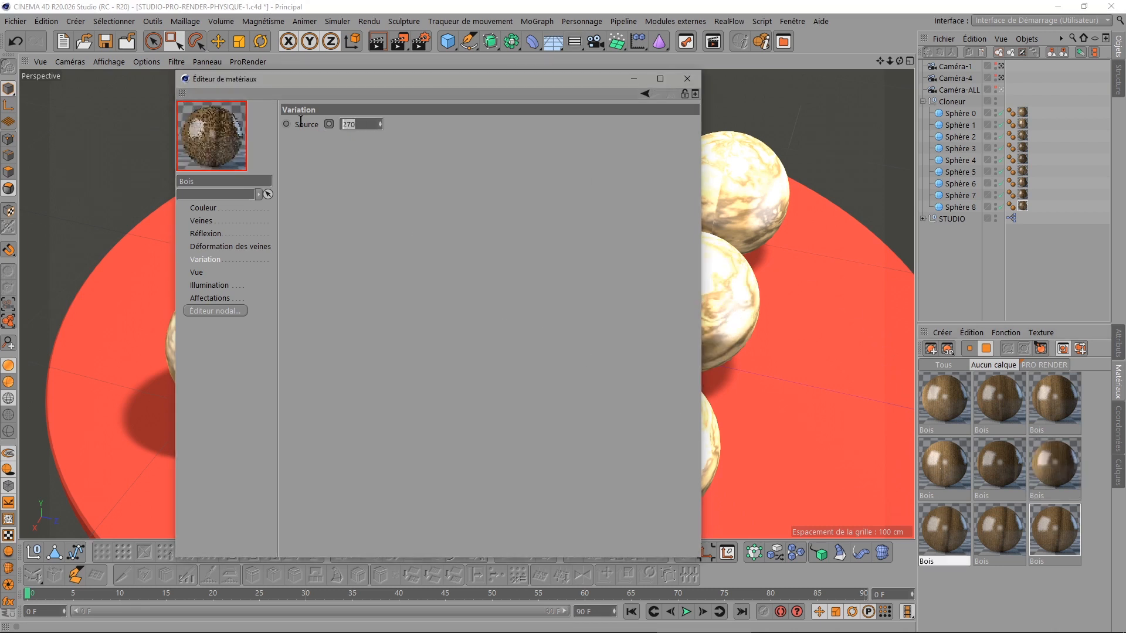
pyautogui.write('850')
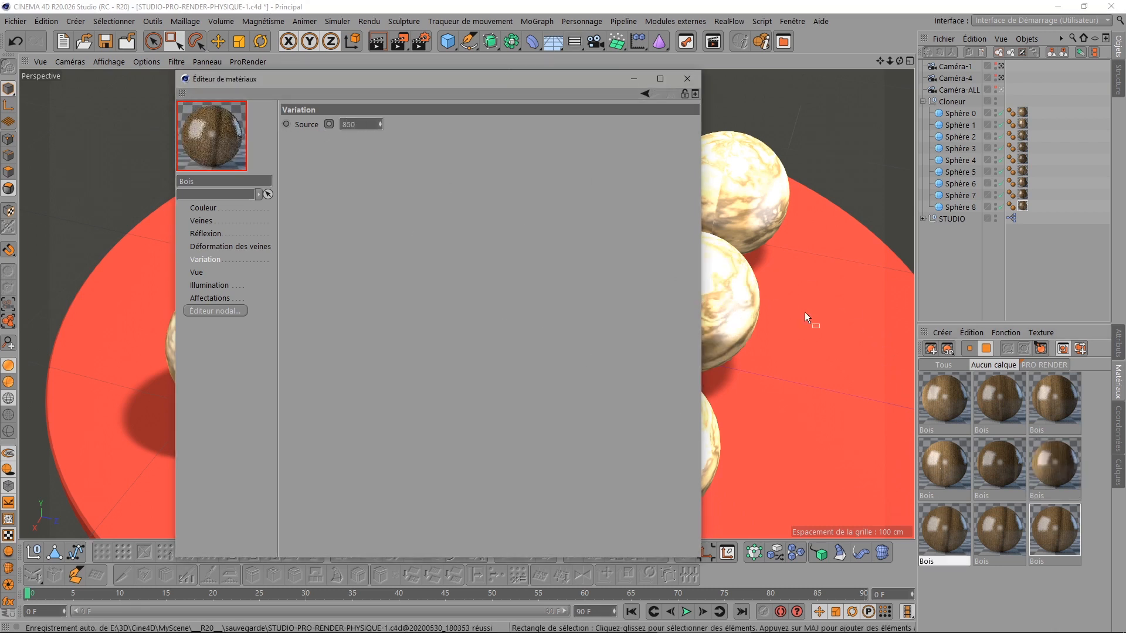
pyautogui.click(984, 509)
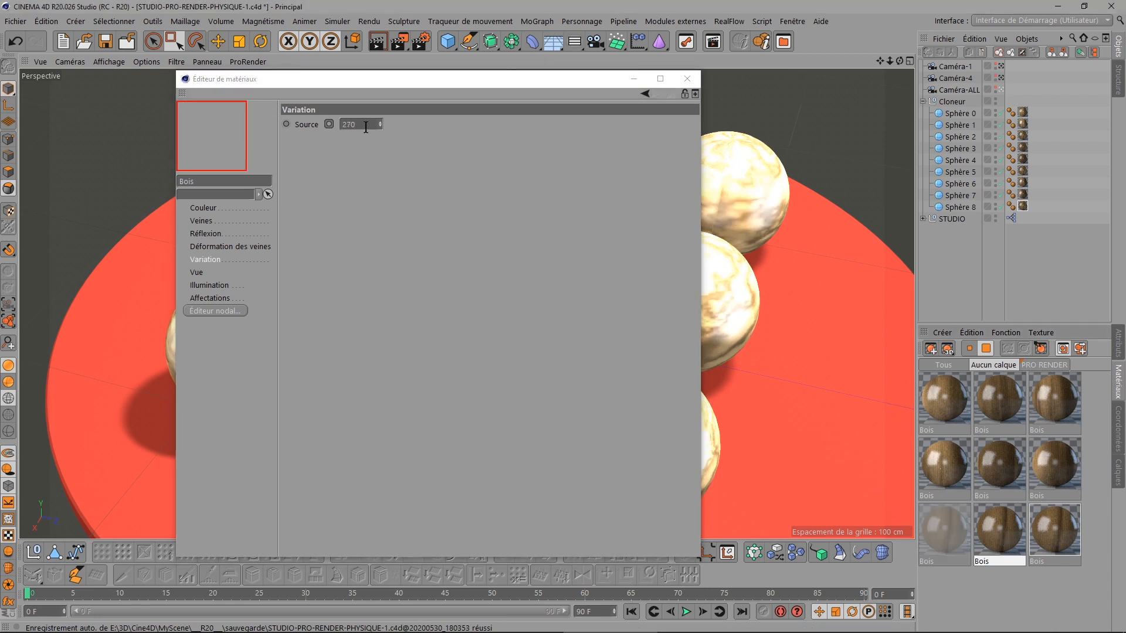
pyautogui.moveTo(365, 127); pyautogui.dragTo(283, 121)
pyautogui.write('555')
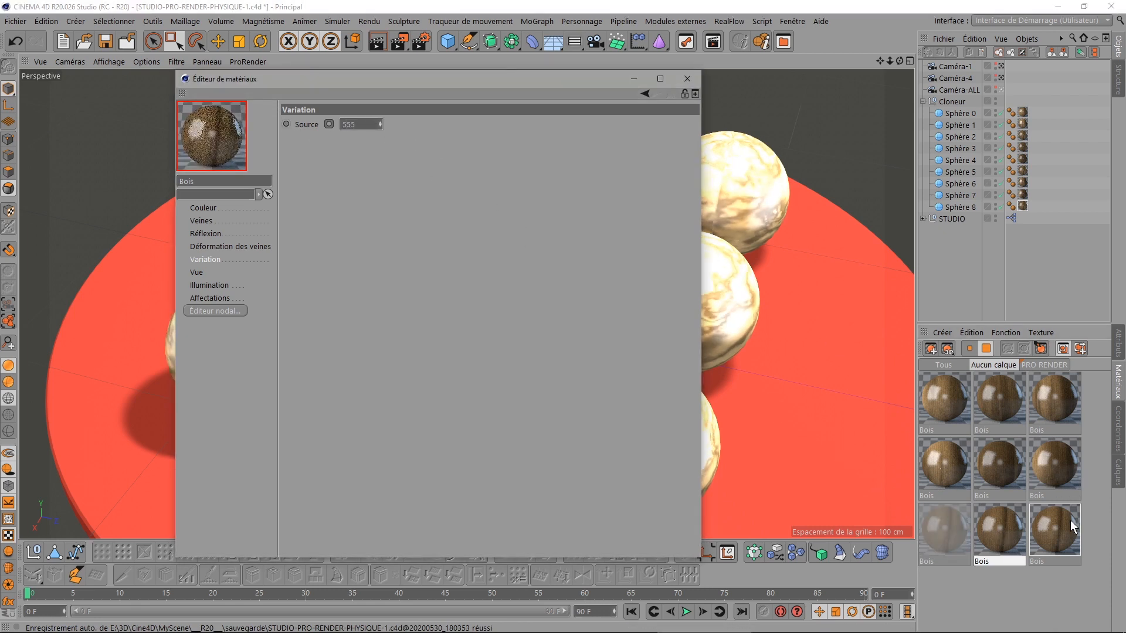
pyautogui.click(1067, 522)
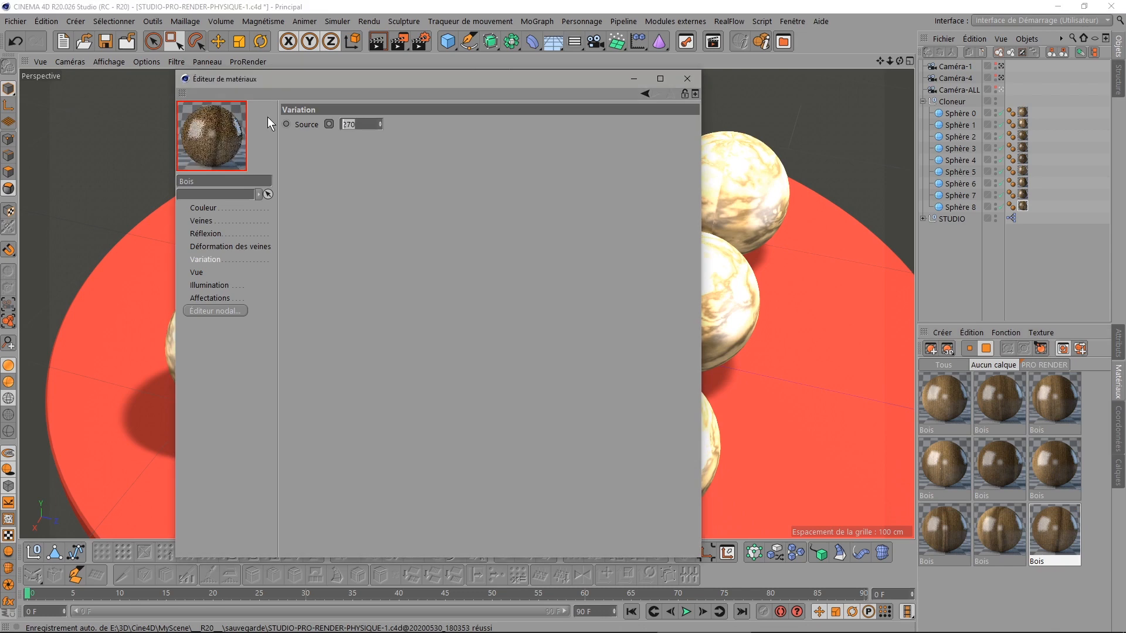
pyautogui.write('111')
# Close the material editor, render the nine spheres in the Visualiseur to compare their variations, and return to the scene
pyautogui.click(684, 79)
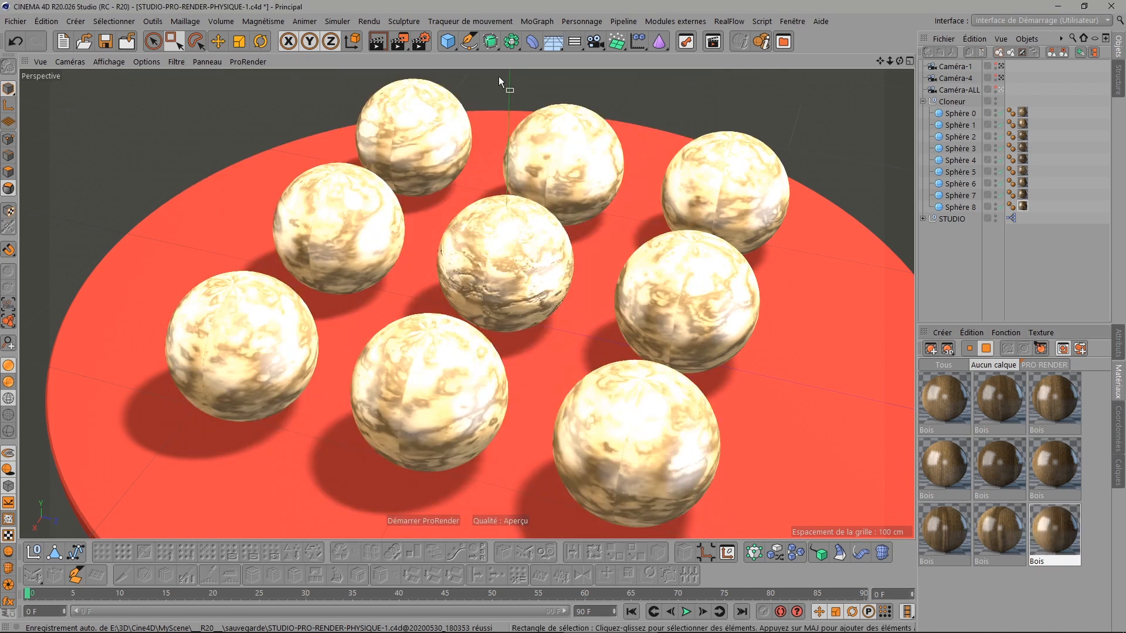
pyautogui.click(398, 40)
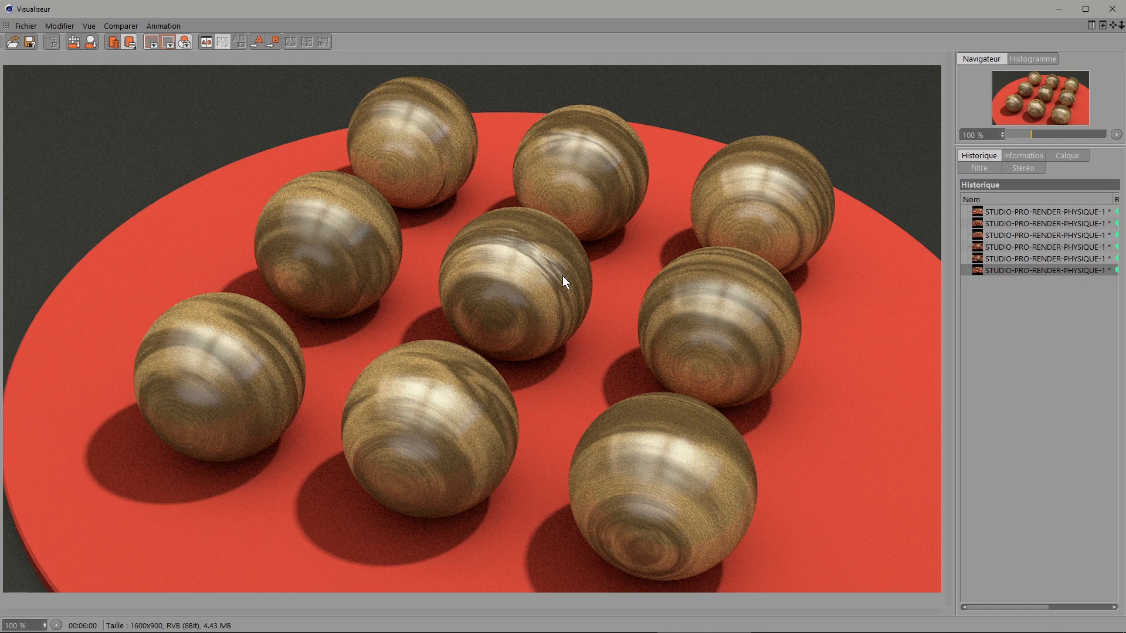
pyautogui.click(1112, 9)
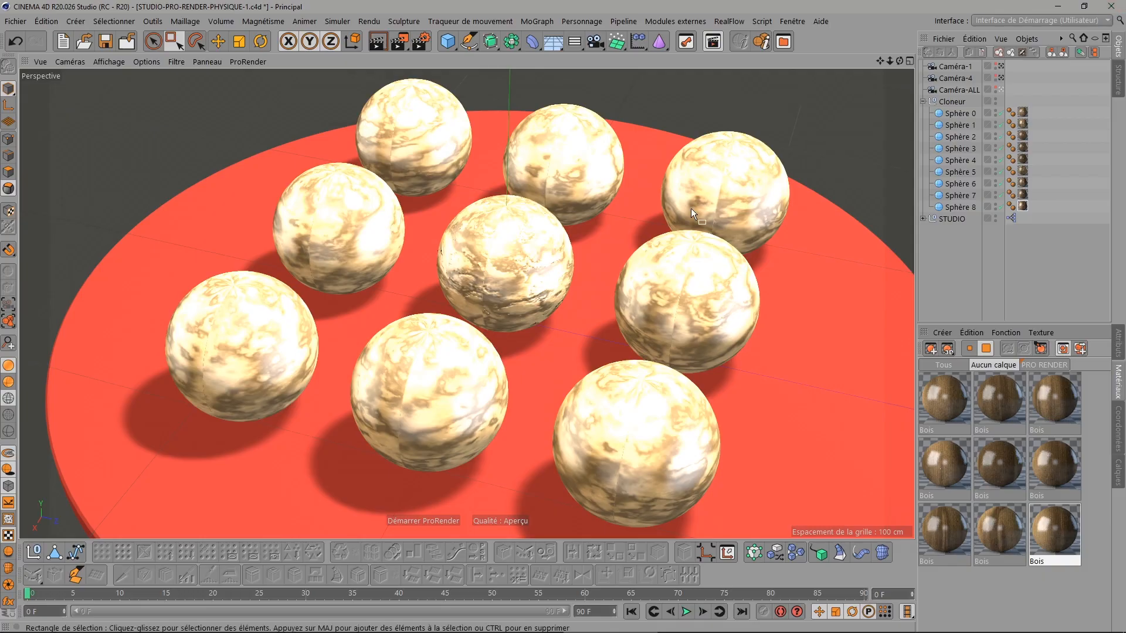
# Reopen the material editor and set the Couleur Grain to 20 % for all nine Bois materials at once
pyautogui.doubleClick(942, 397)
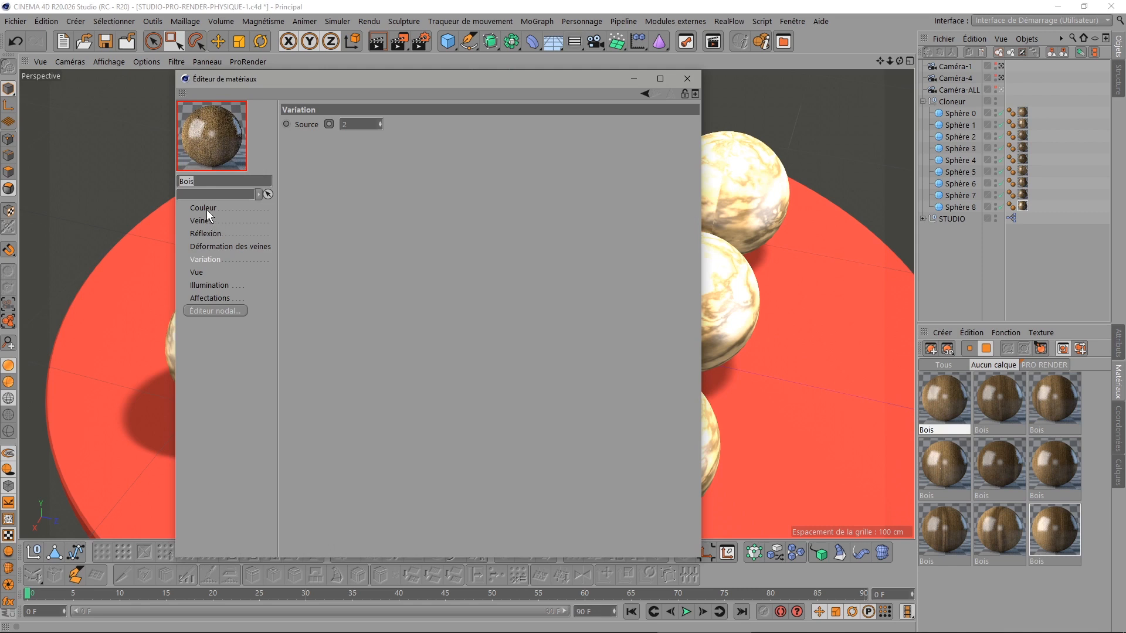
pyautogui.click(205, 208)
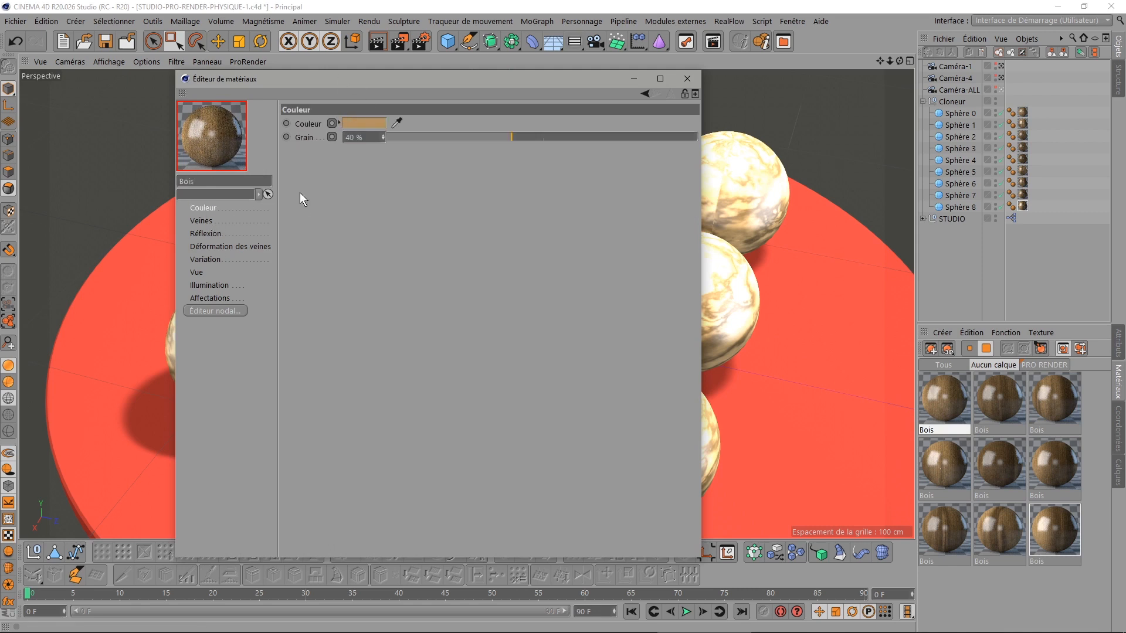
pyautogui.click(200, 220)
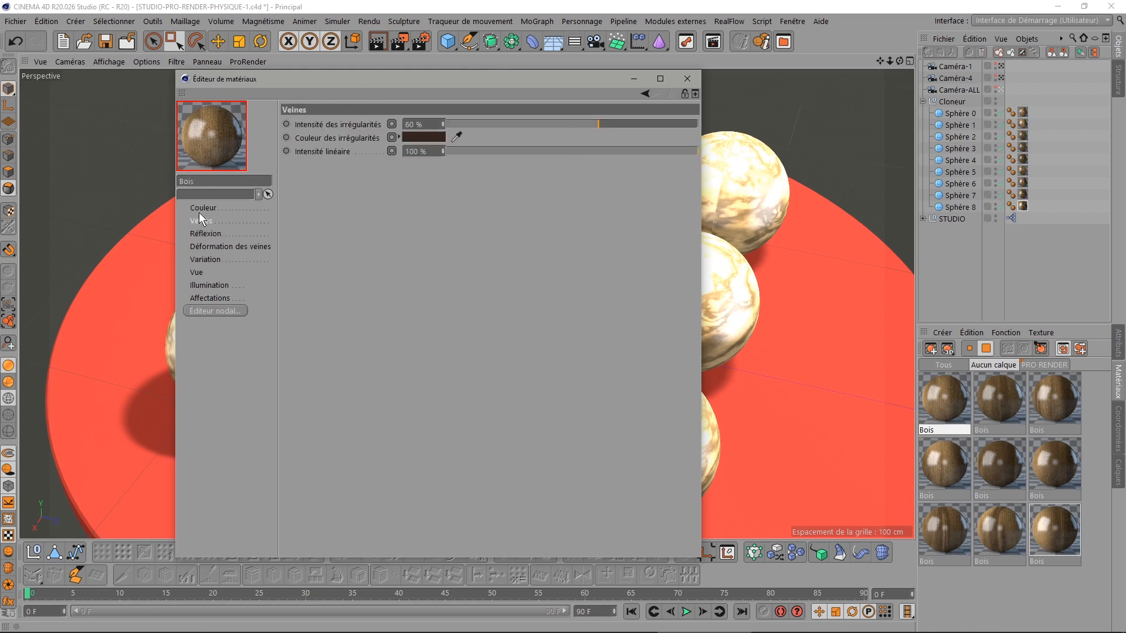
pyautogui.click(199, 207)
pyautogui.click(199, 221)
pyautogui.click(202, 207)
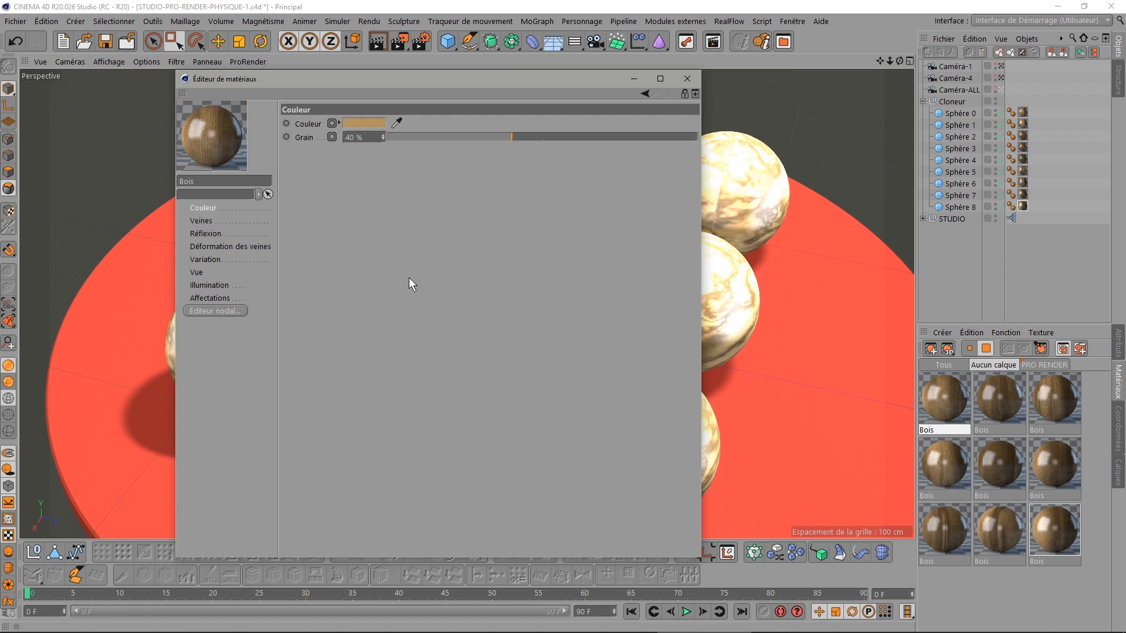
pyautogui.keyDown('shift'); pyautogui.click(1046, 527); pyautogui.keyUp('shift')
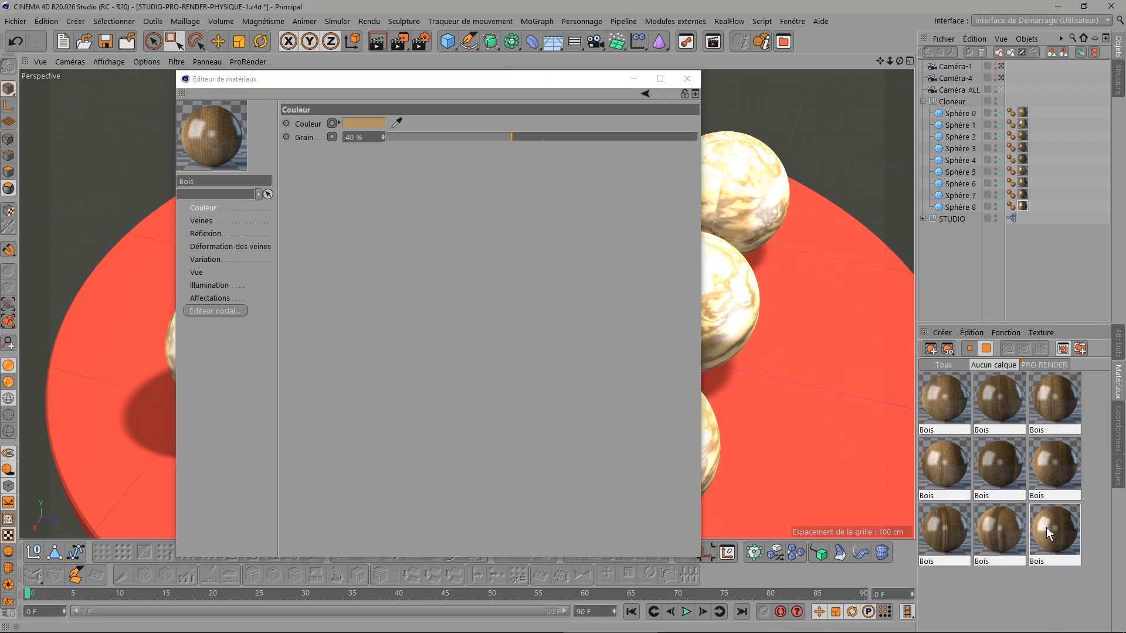
pyautogui.click(367, 138)
pyautogui.write('20')
pyautogui.press('Return')
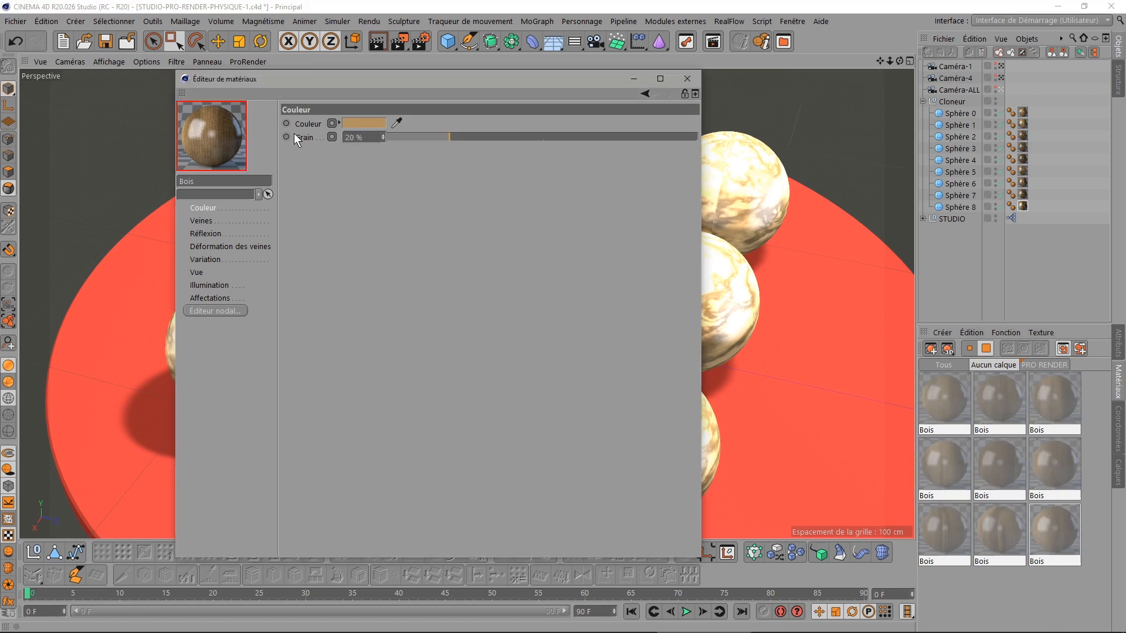
# Set the Veines Intensité des irrégularités to 40 % for all nine Bois materials
pyautogui.click(199, 220)
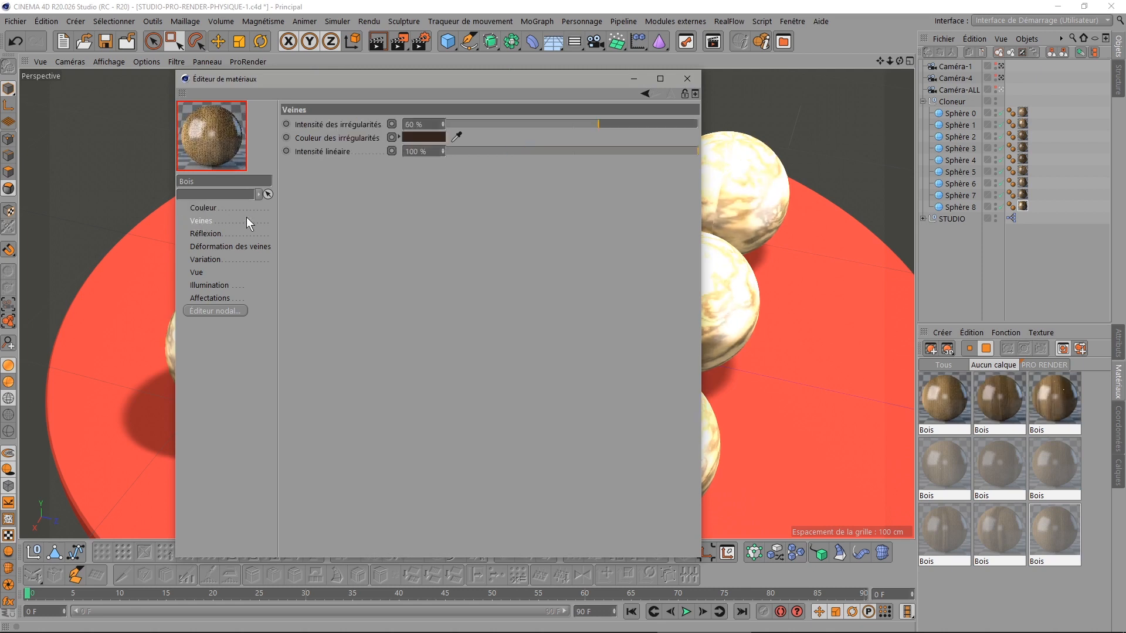
pyautogui.doubleClick(431, 125)
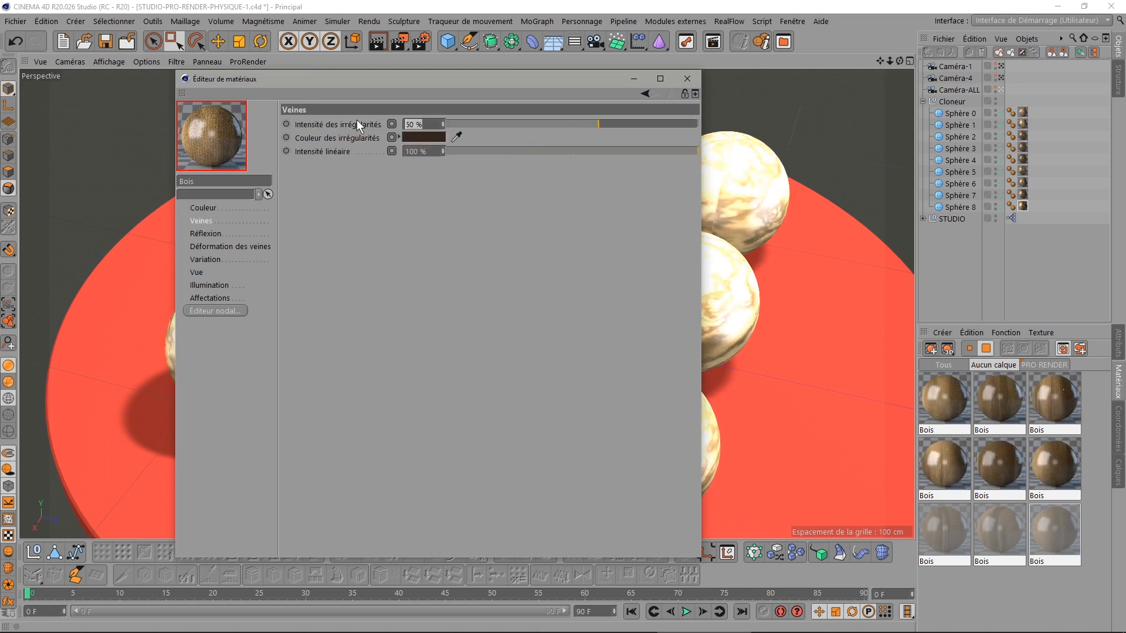
pyautogui.write('40')
pyautogui.press('Return')
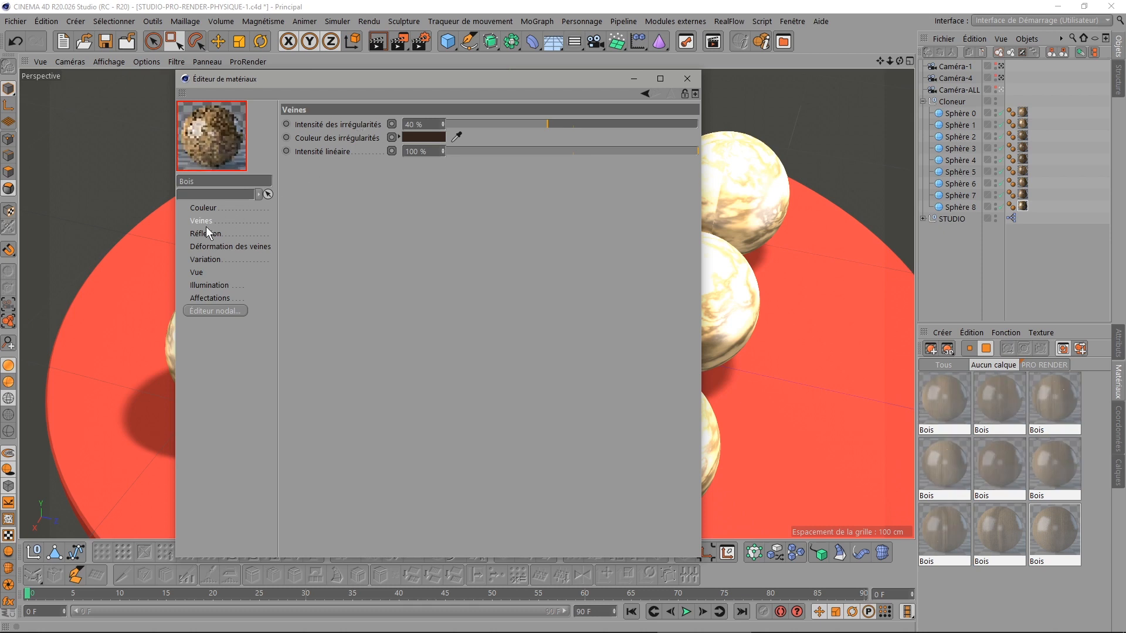
# Set the Déformation des veines to 0 % for all nine Bois materials
pyautogui.click(203, 232)
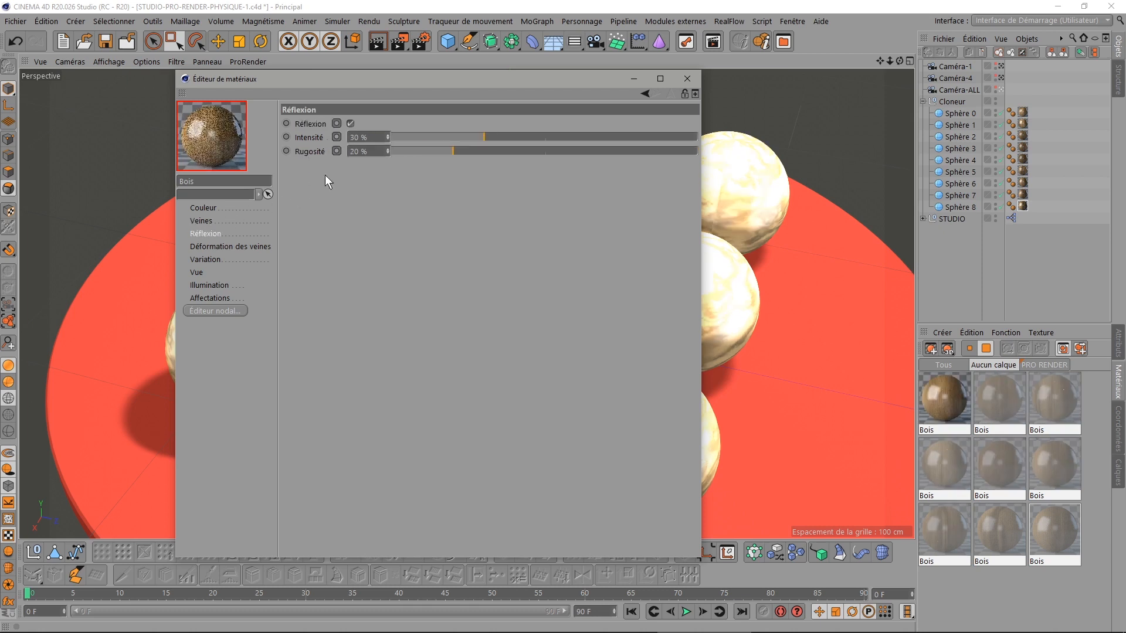
pyautogui.click(222, 246)
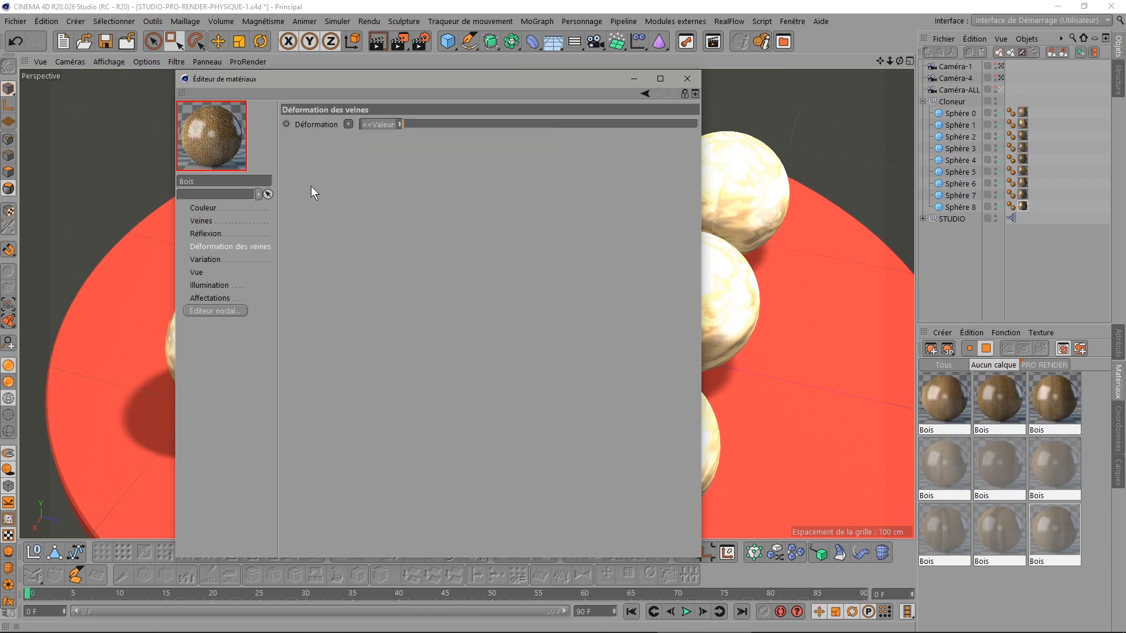
pyautogui.doubleClick(380, 125)
pyautogui.write('0')
pyautogui.press('Return')
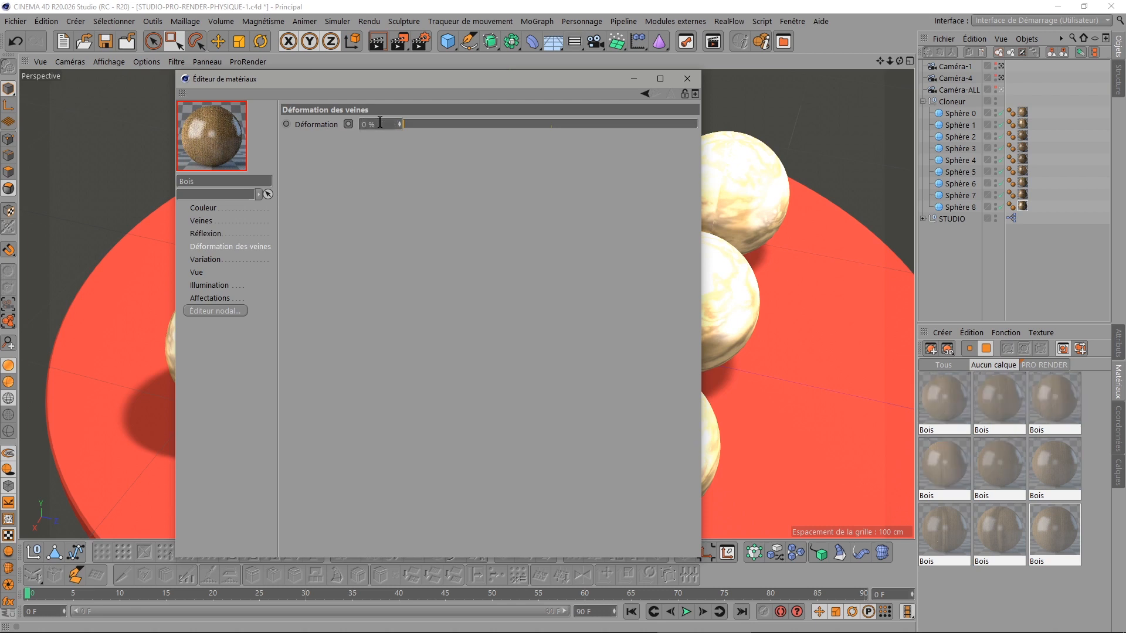
# Set the Couleur of the three first-row Bois materials to T 15°, S 60 % and L 30 %
pyautogui.click(213, 259)
pyautogui.click(204, 209)
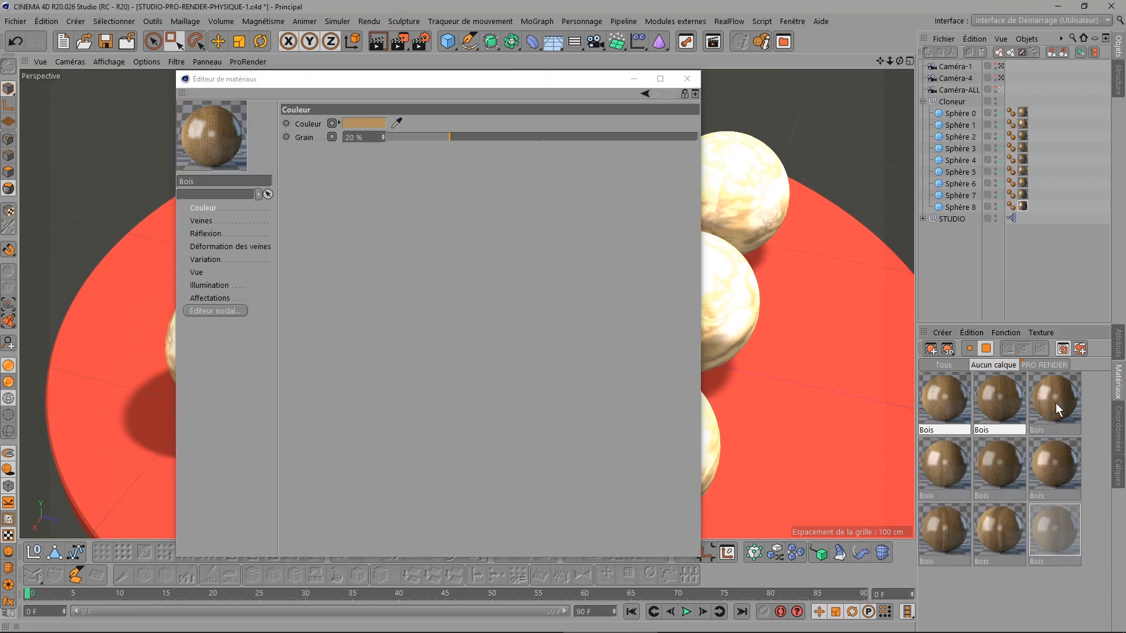
pyautogui.click(338, 123)
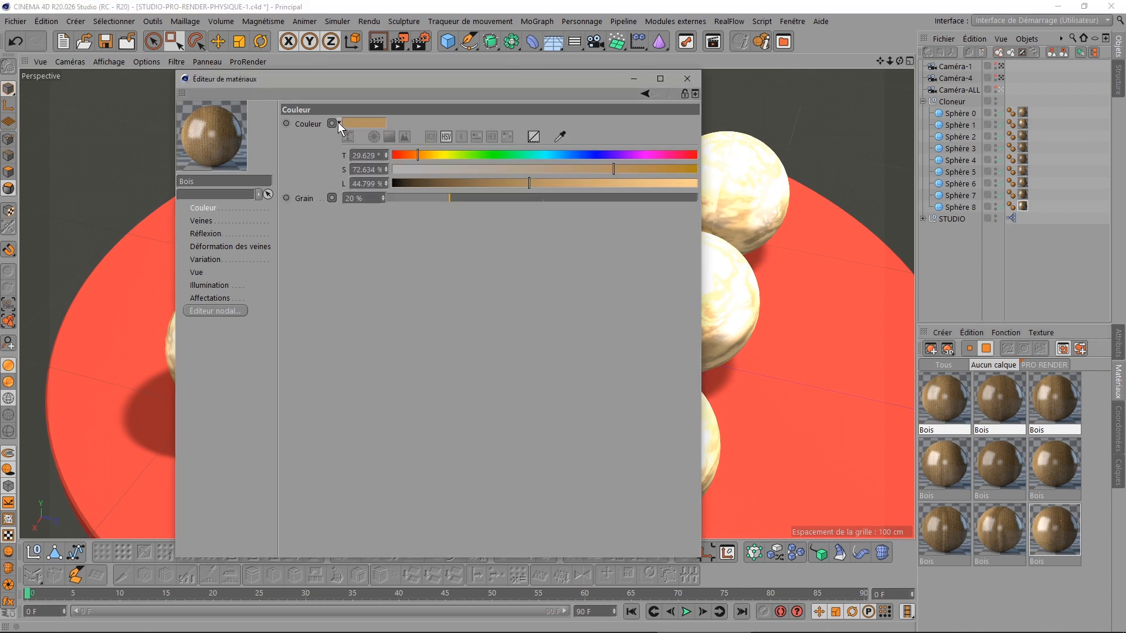
pyautogui.doubleClick(368, 155)
pyautogui.write('15')
pyautogui.press('Return')
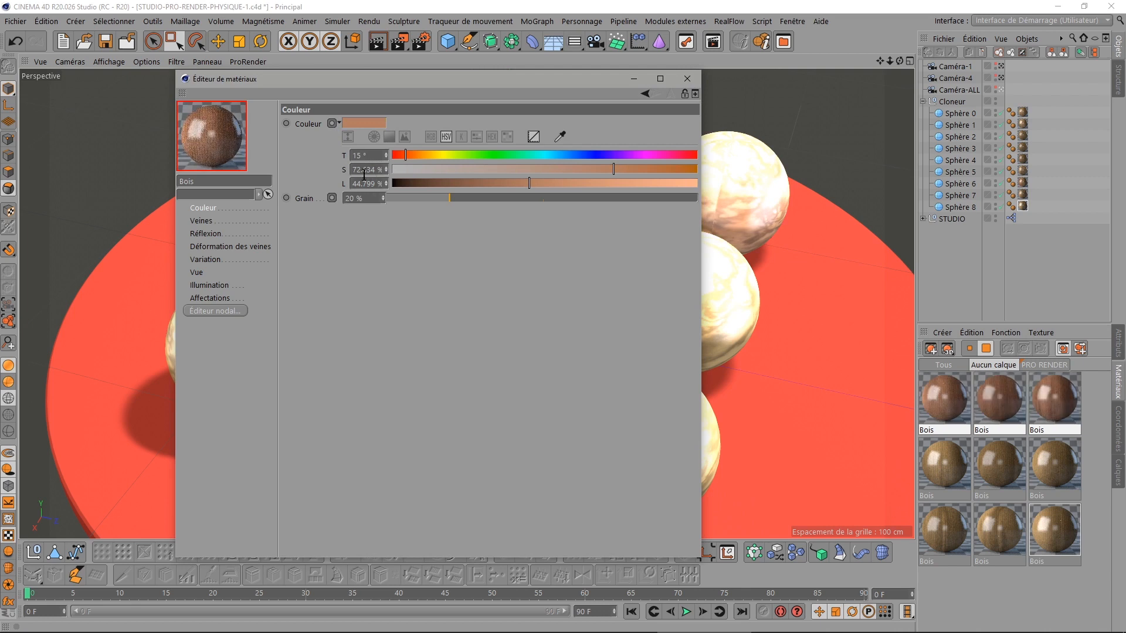
pyautogui.click(367, 182)
pyautogui.write('30')
pyautogui.press('Return')
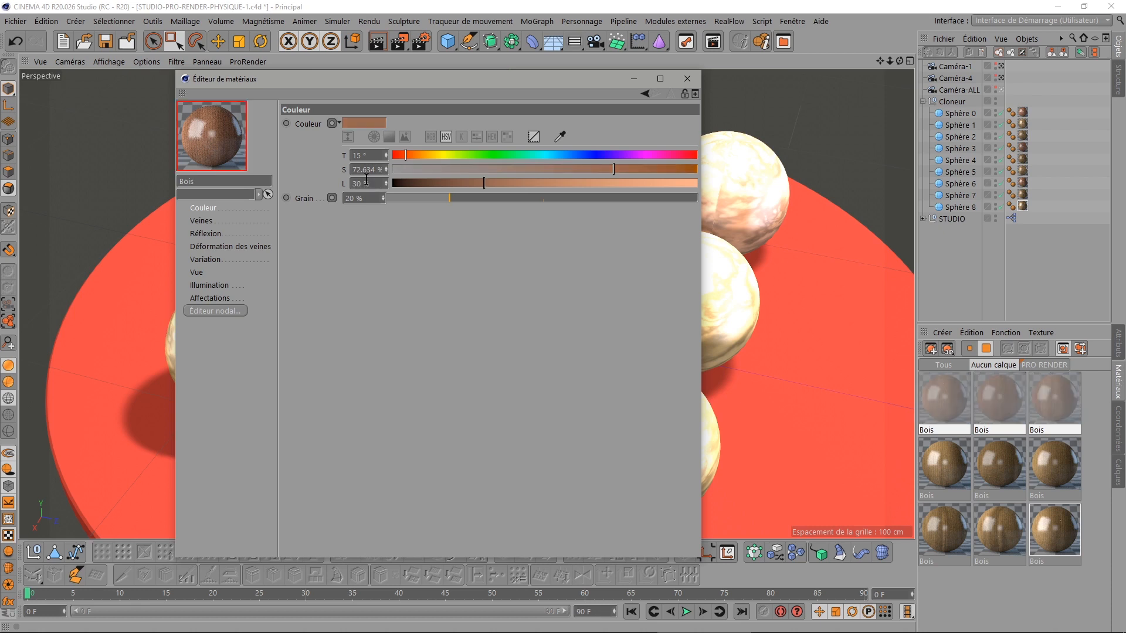
pyautogui.click(373, 170)
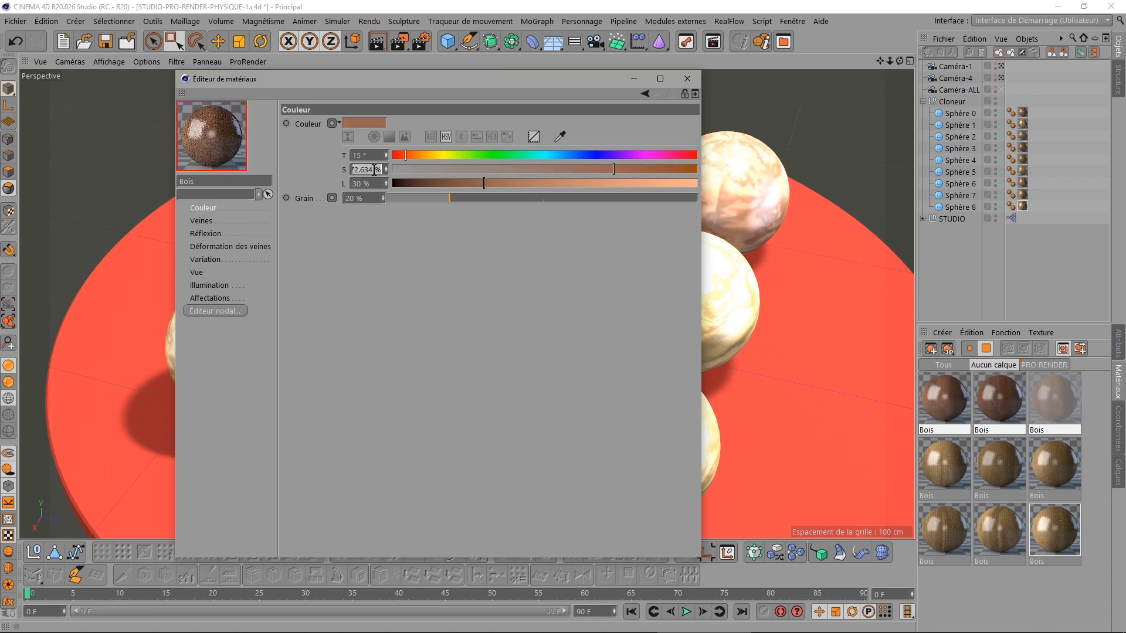
pyautogui.write('60')
pyautogui.press('Return')
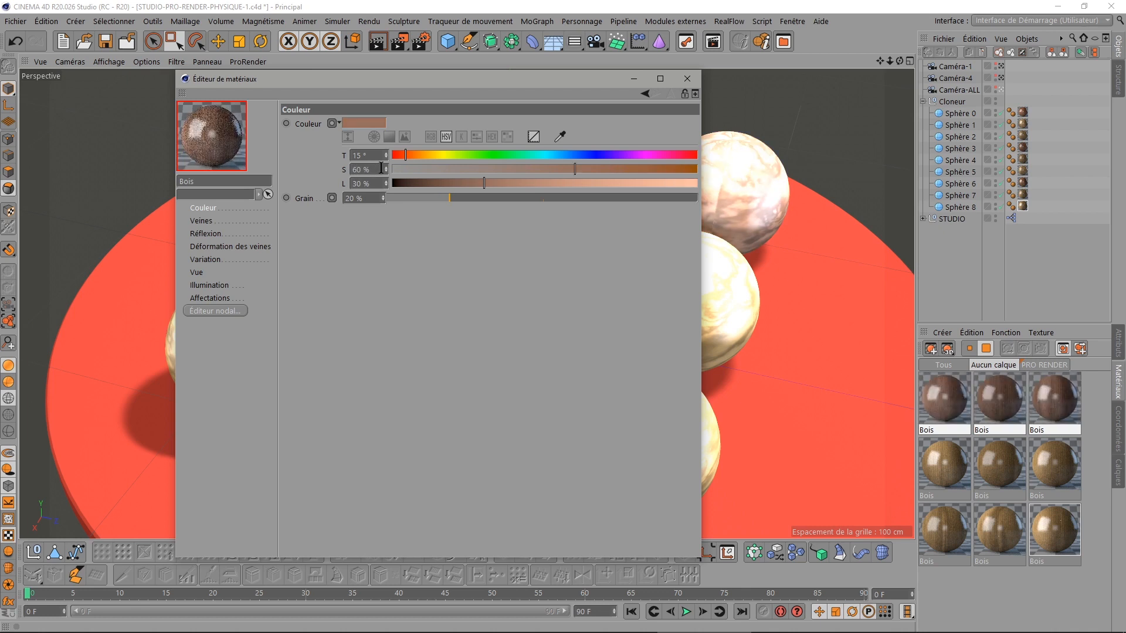
# Set the Couleur of the three second-row Bois materials to T 35°, S 85 % and L 65 %
pyautogui.click(935, 467)
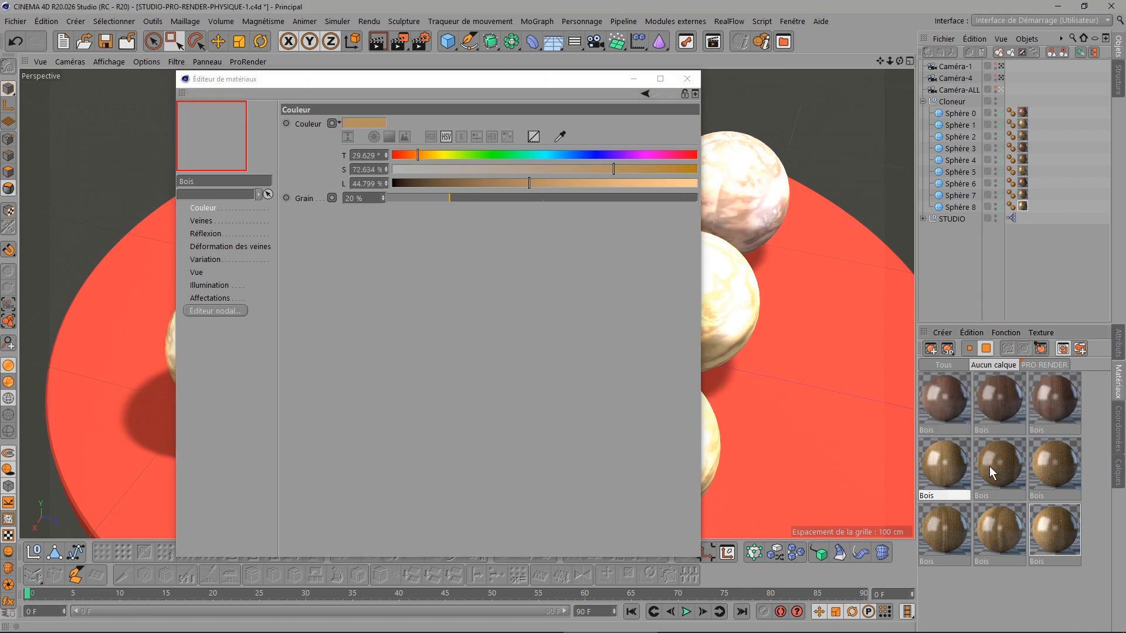
pyautogui.keyDown('shift'); pyautogui.click(1048, 466); pyautogui.keyUp('shift')
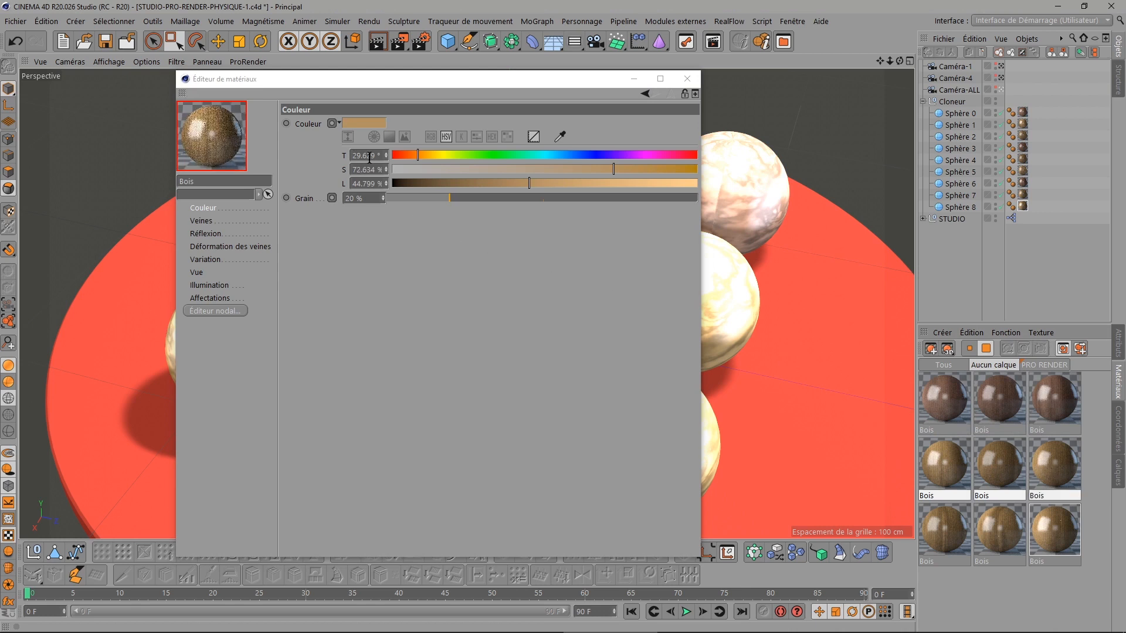
pyautogui.moveTo(377, 156); pyautogui.dragTo(335, 159)
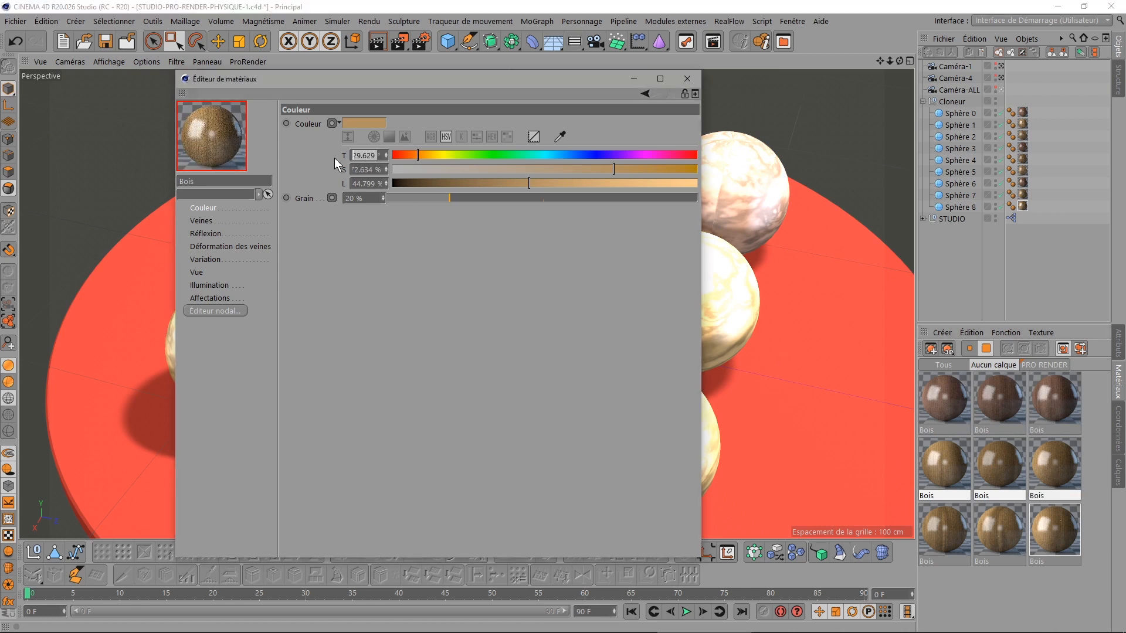
pyautogui.write('35')
pyautogui.press('Return')
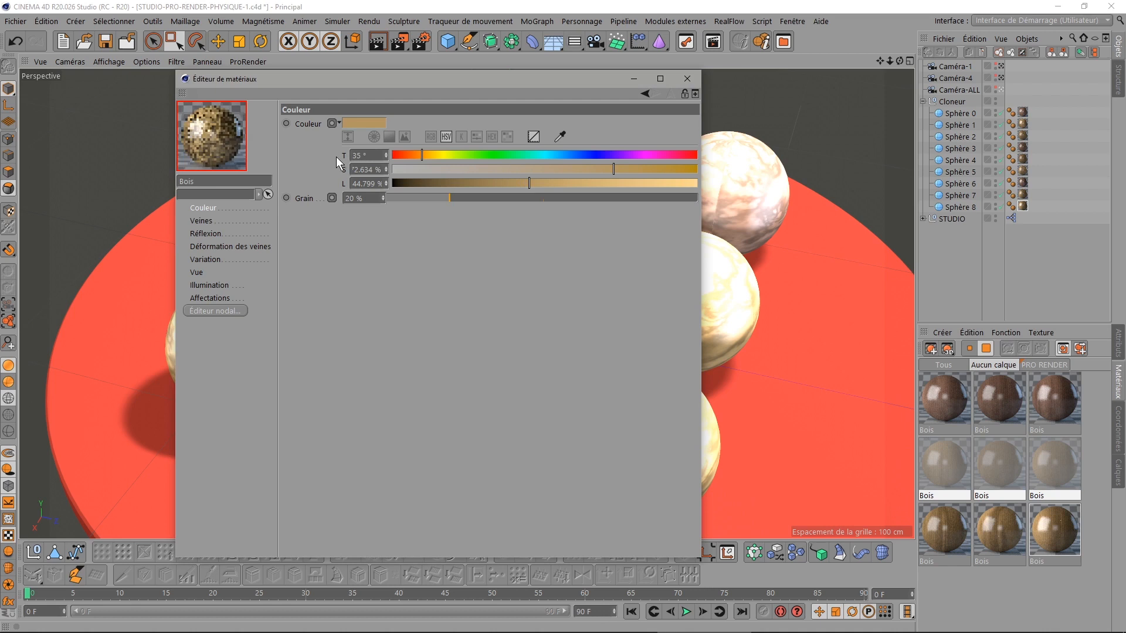
pyautogui.click(366, 169)
pyautogui.write('85')
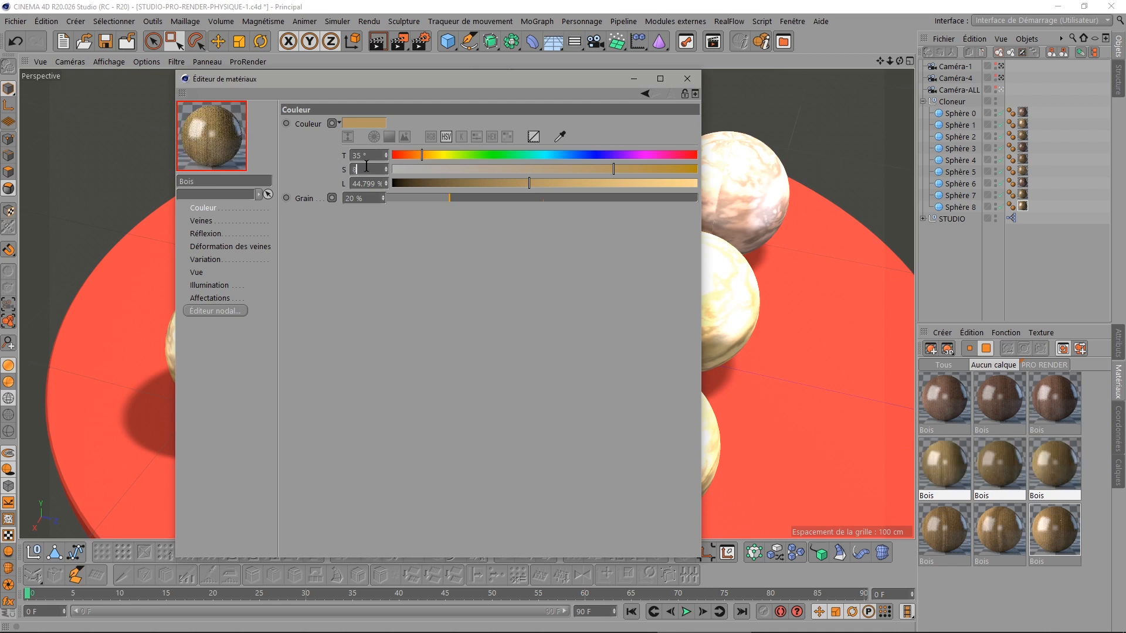
pyautogui.press('Return')
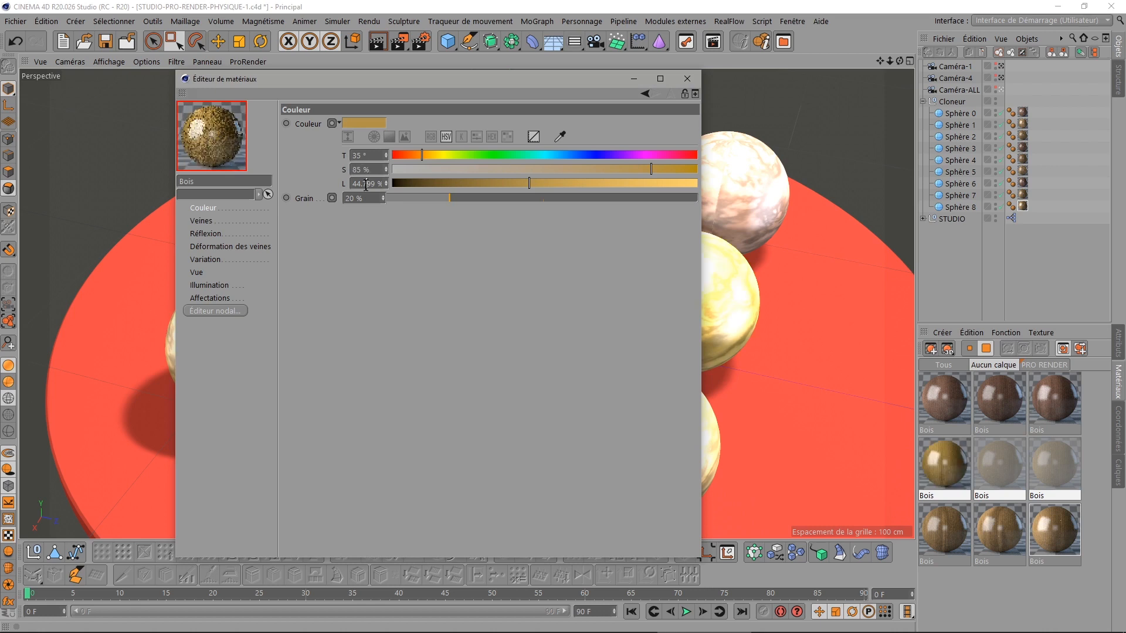
pyautogui.click(366, 184)
pyautogui.write('65')
pyautogui.press('Return')
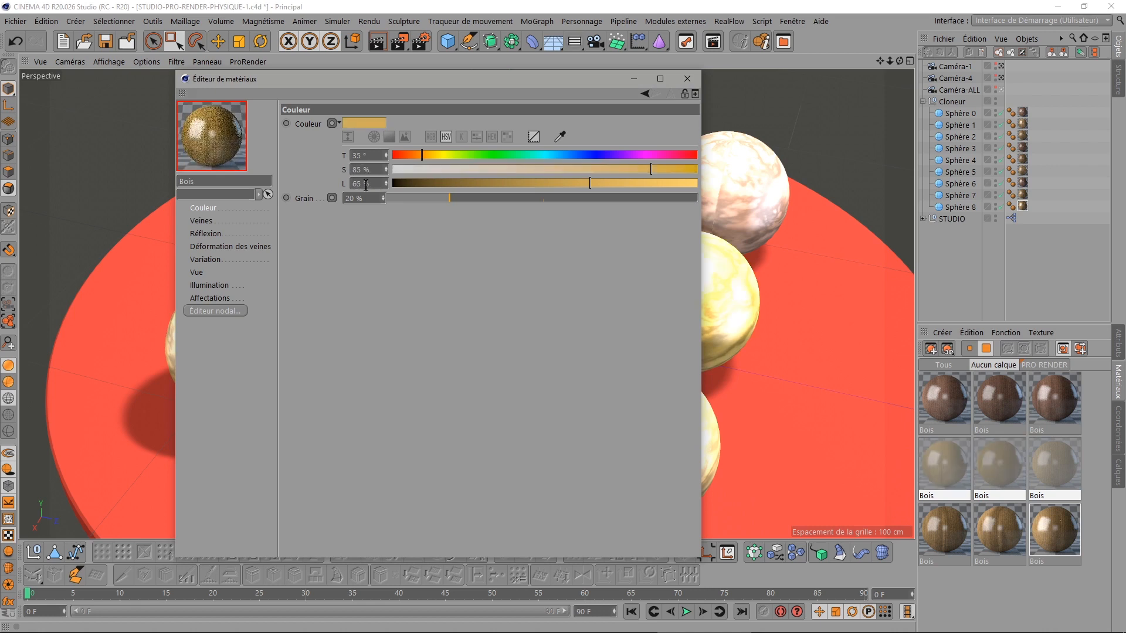
# Set the Couleur hue (T) of the three third-row Bois materials to 10°
pyautogui.click(947, 534)
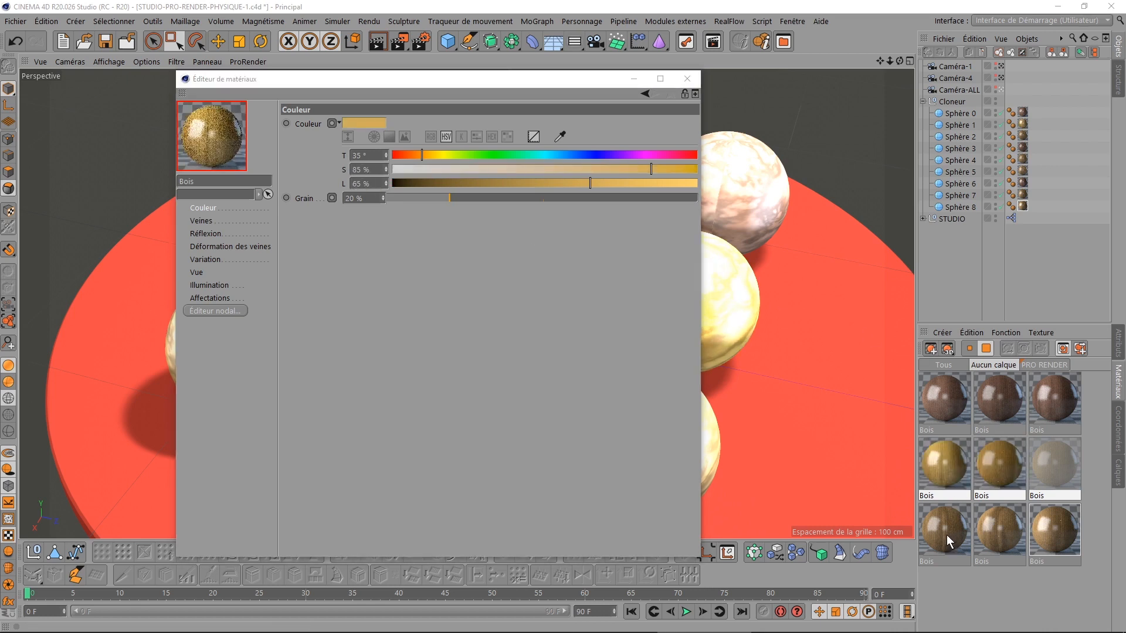
pyautogui.keyDown('shift'); pyautogui.click(1046, 532); pyautogui.keyUp('shift')
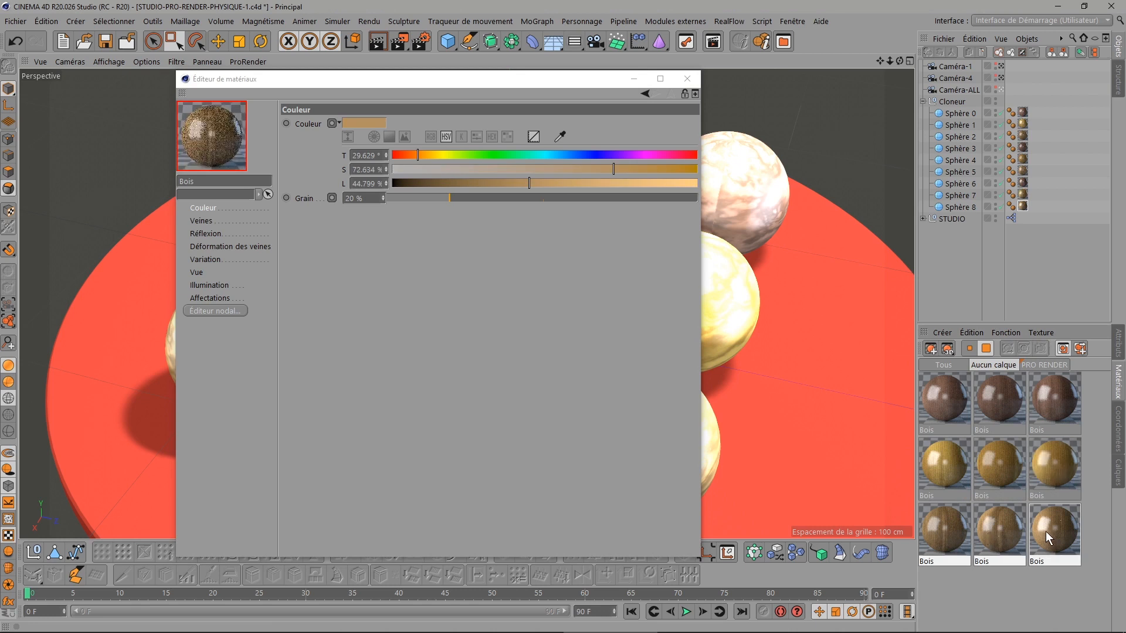
pyautogui.click(374, 154)
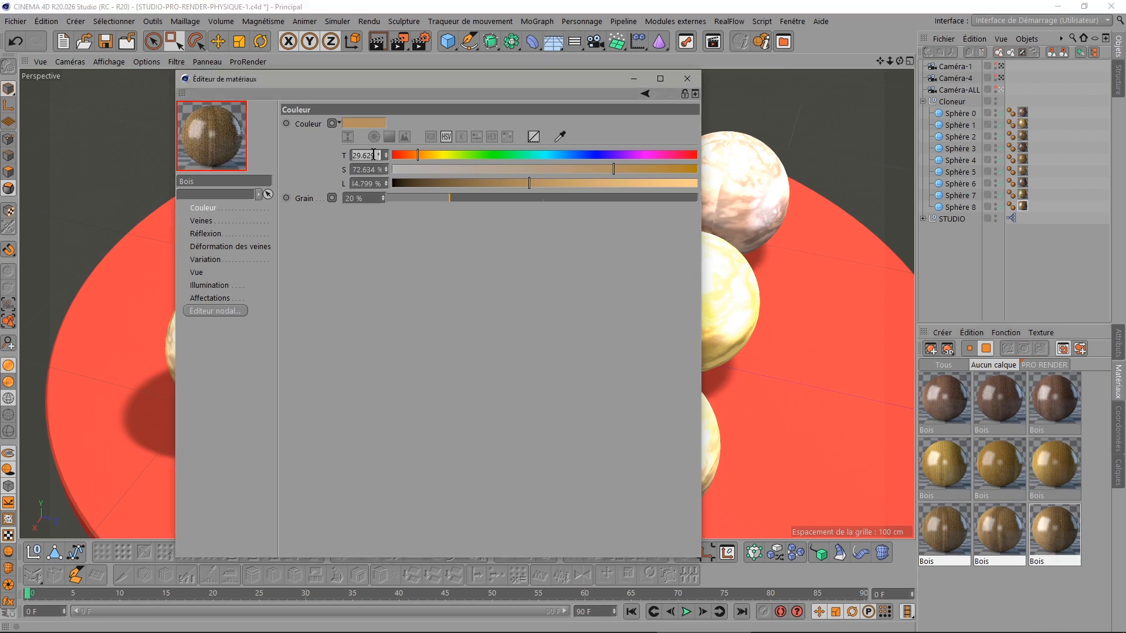
pyautogui.write('15')
pyautogui.press('Return')
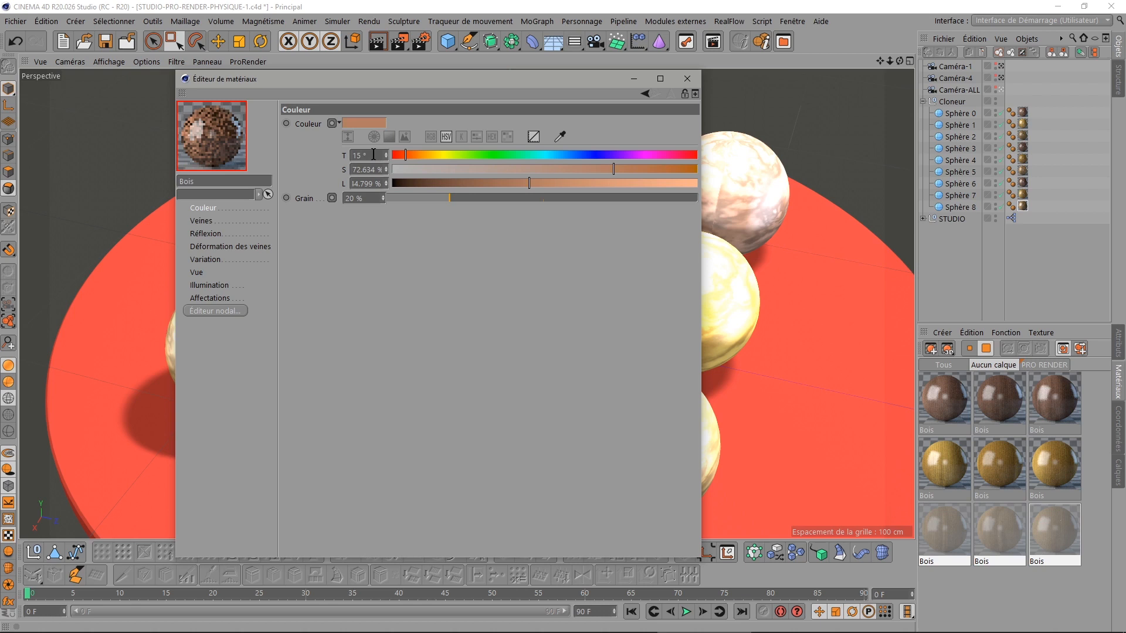
pyautogui.click(374, 155)
pyautogui.press('BackSpace')
pyautogui.press('BackSpace')
pyautogui.press('BackSpace')
pyautogui.write('0')
pyautogui.press('Return')
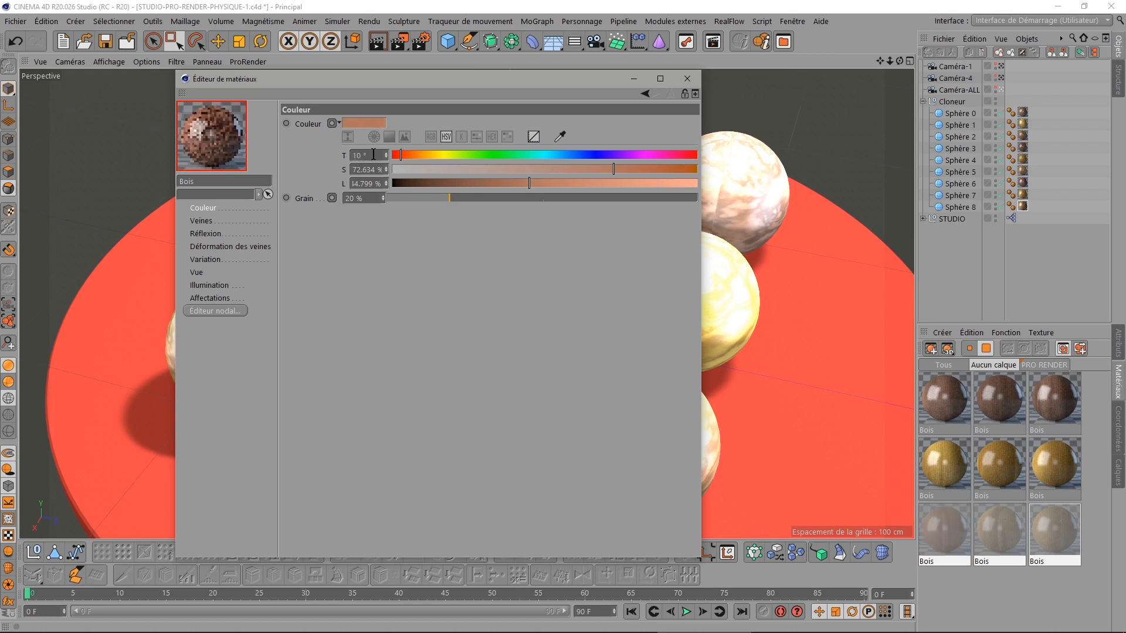
# Set the third-row Bois materials' Couleur saturation (S) to 30 % and brightness (L) to 20 %
pyautogui.click(374, 167)
pyautogui.write('30')
pyautogui.press('Return')
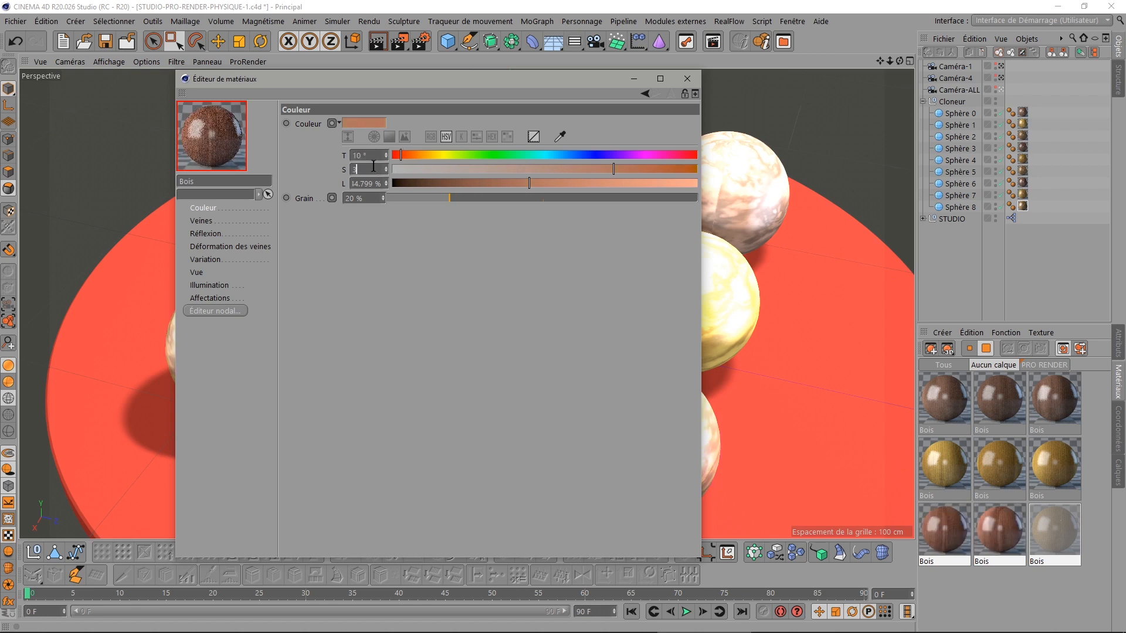
pyautogui.click(376, 183)
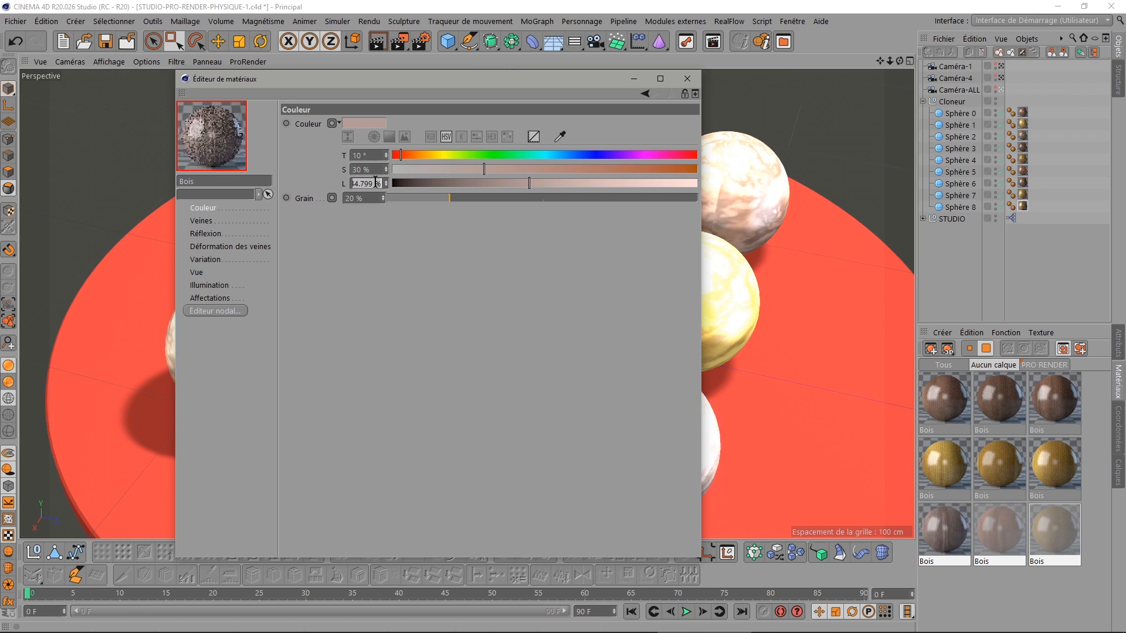
pyautogui.write('20')
pyautogui.press('Return')
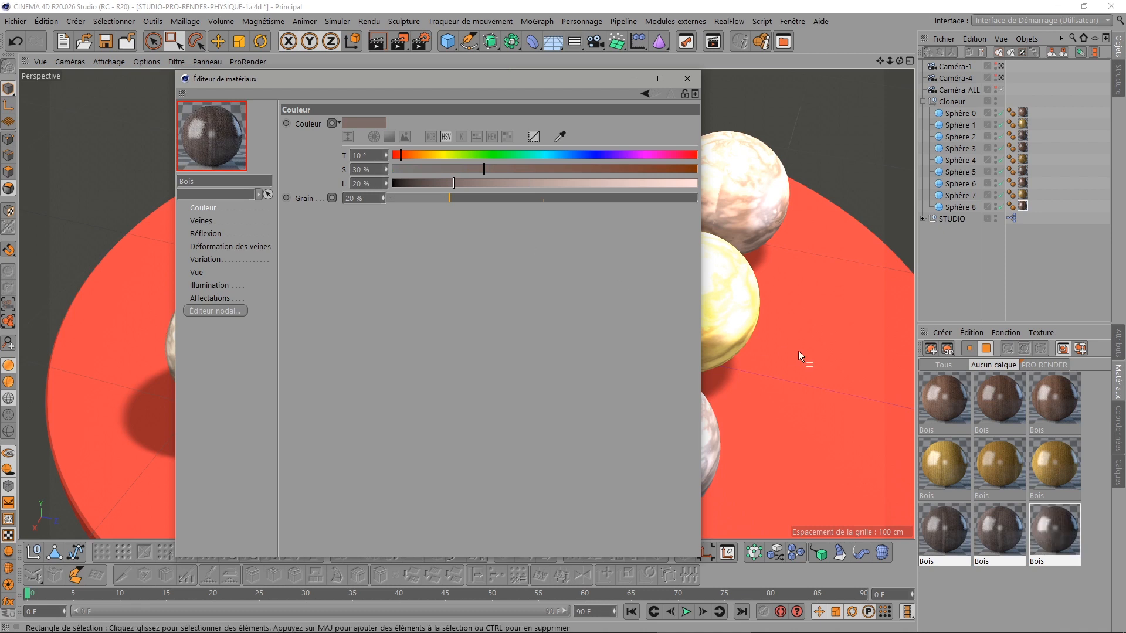
# Reselect the three first-row Bois materials and raise their Couleur hue (T) to 25°
pyautogui.click(936, 394)
pyautogui.click(941, 468)
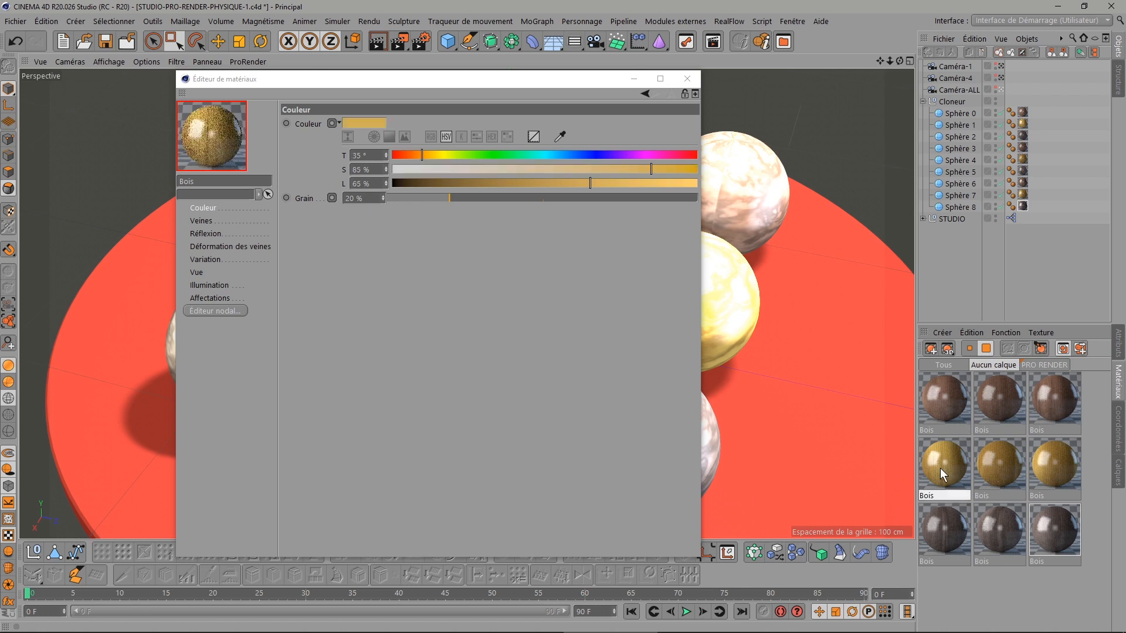
pyautogui.click(932, 401)
pyautogui.keyDown('shift'); pyautogui.click(1031, 404); pyautogui.keyUp('shift')
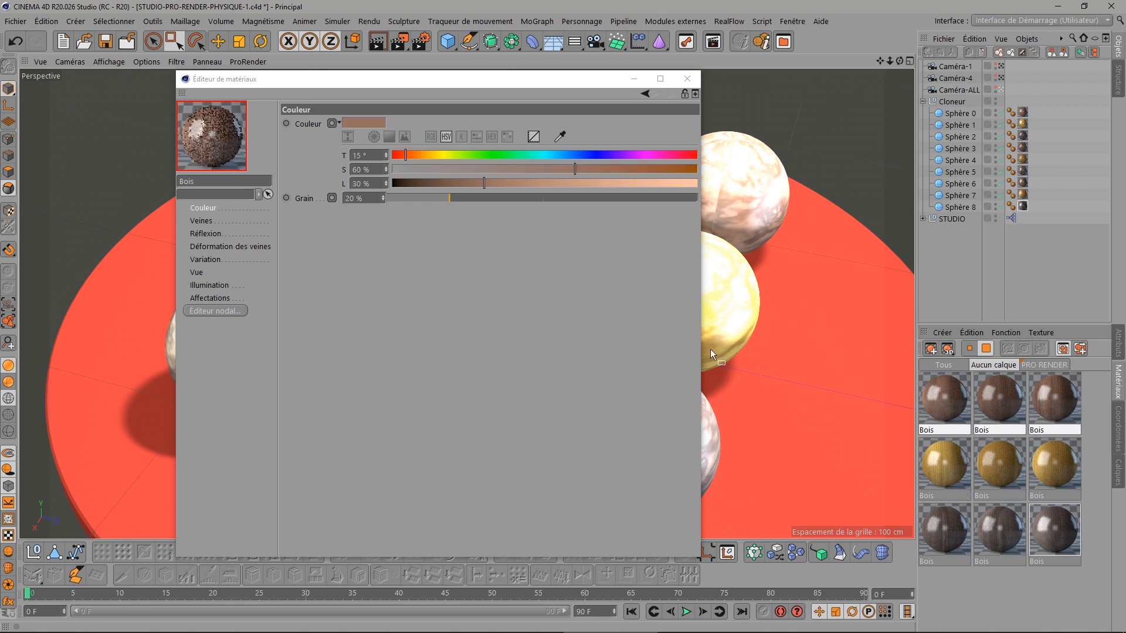
pyautogui.click(376, 155)
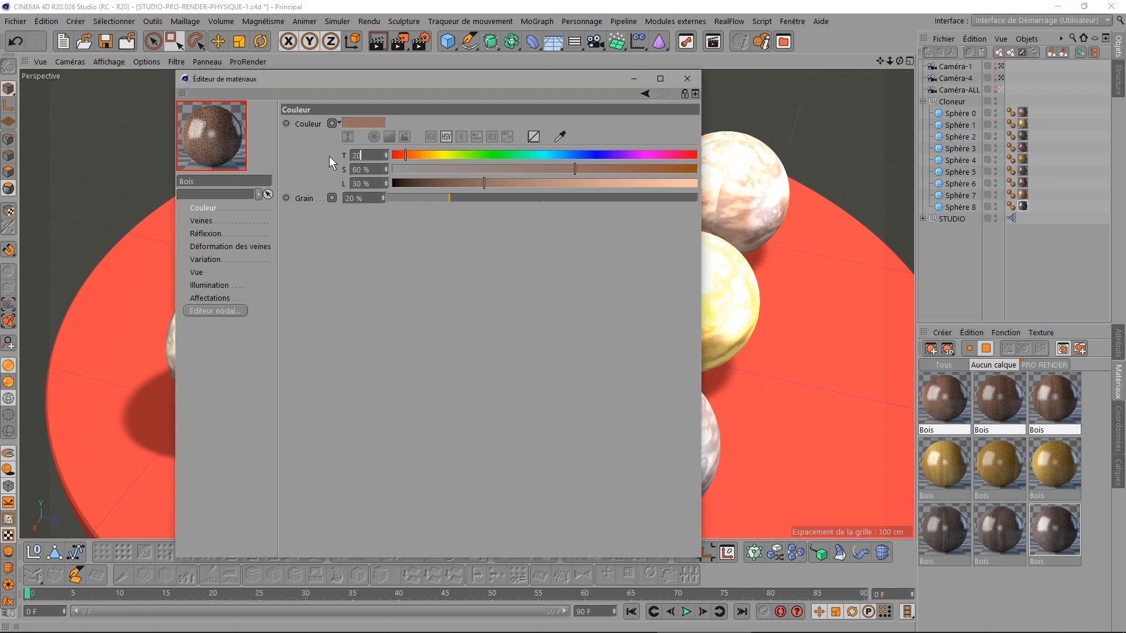
pyautogui.press('Return')
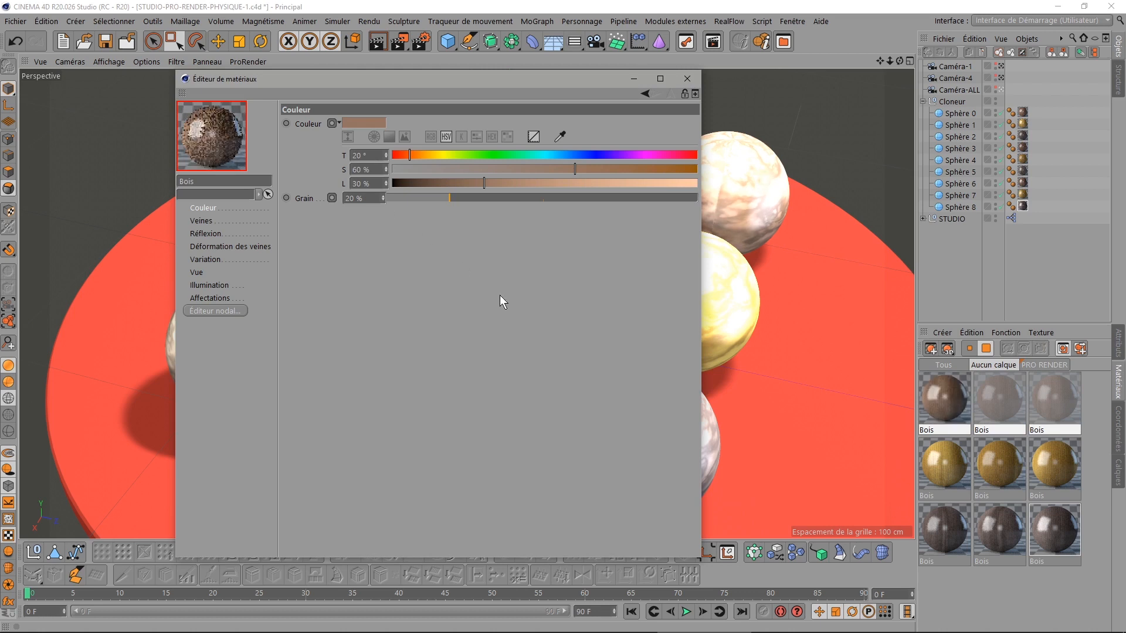
pyautogui.click(373, 155)
pyautogui.scroll(2, 373, 155)
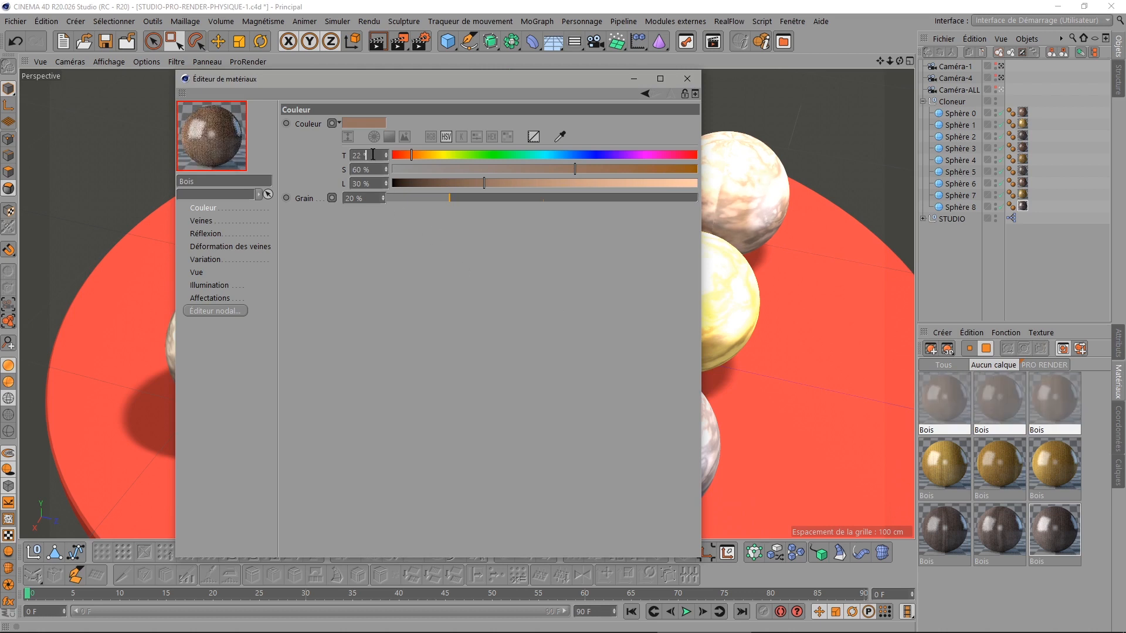
pyautogui.scroll(3, 373, 155)
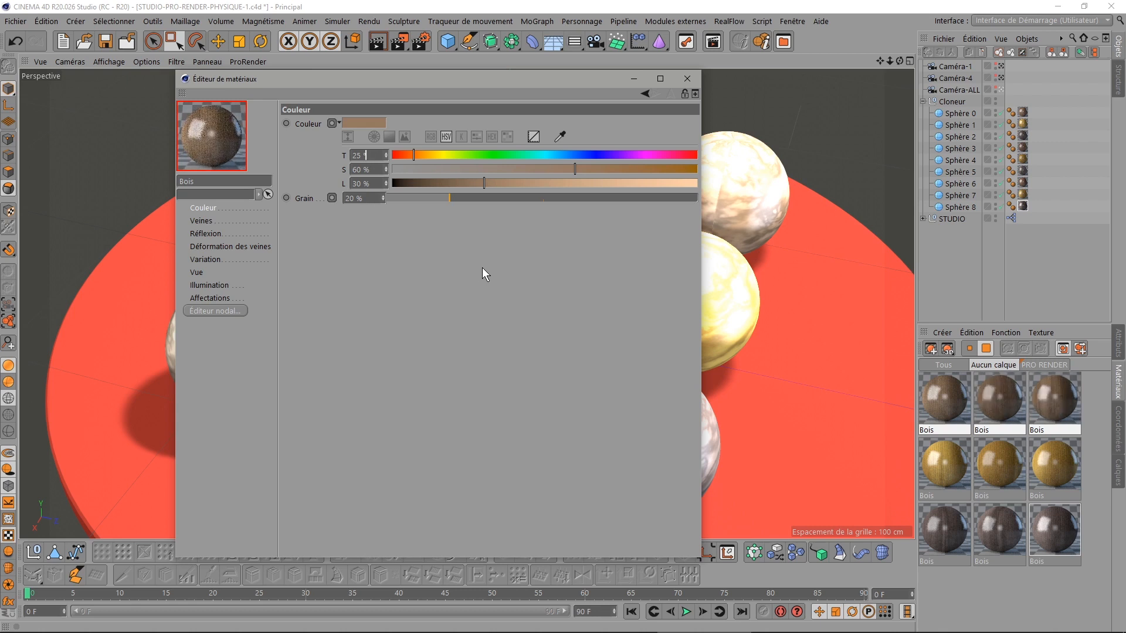
# Set the Grain to 20 % for the three Bois materials in the first column
pyautogui.click(945, 402)
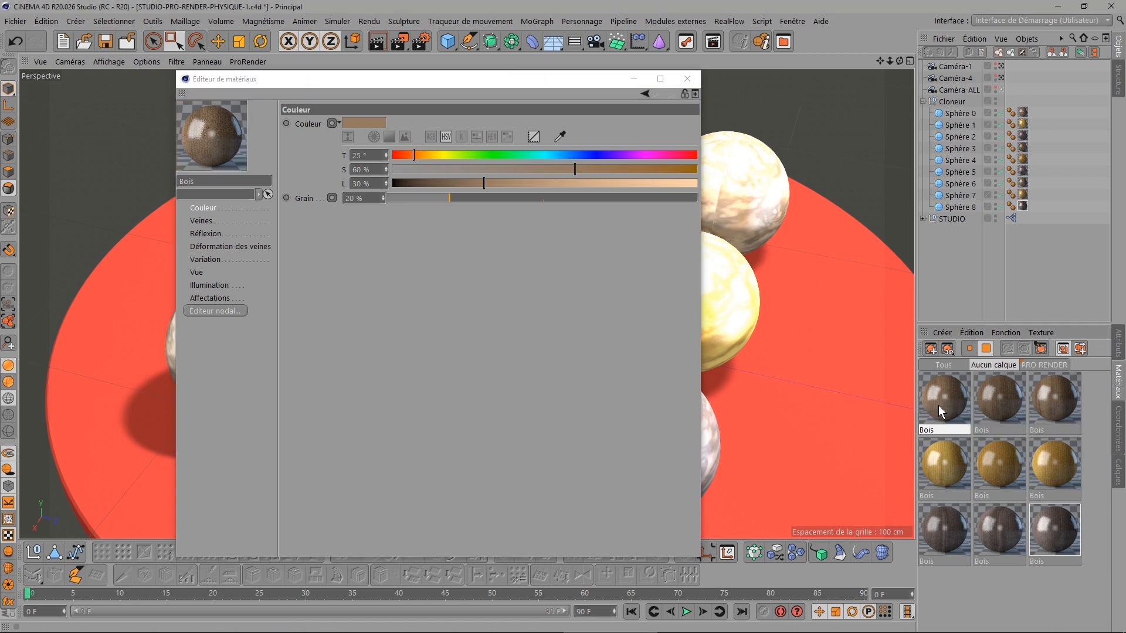
pyautogui.keyDown('shift'); pyautogui.click(948, 461); pyautogui.keyUp('shift')
pyautogui.keyDown('shift'); pyautogui.click(948, 529); pyautogui.keyUp('shift')
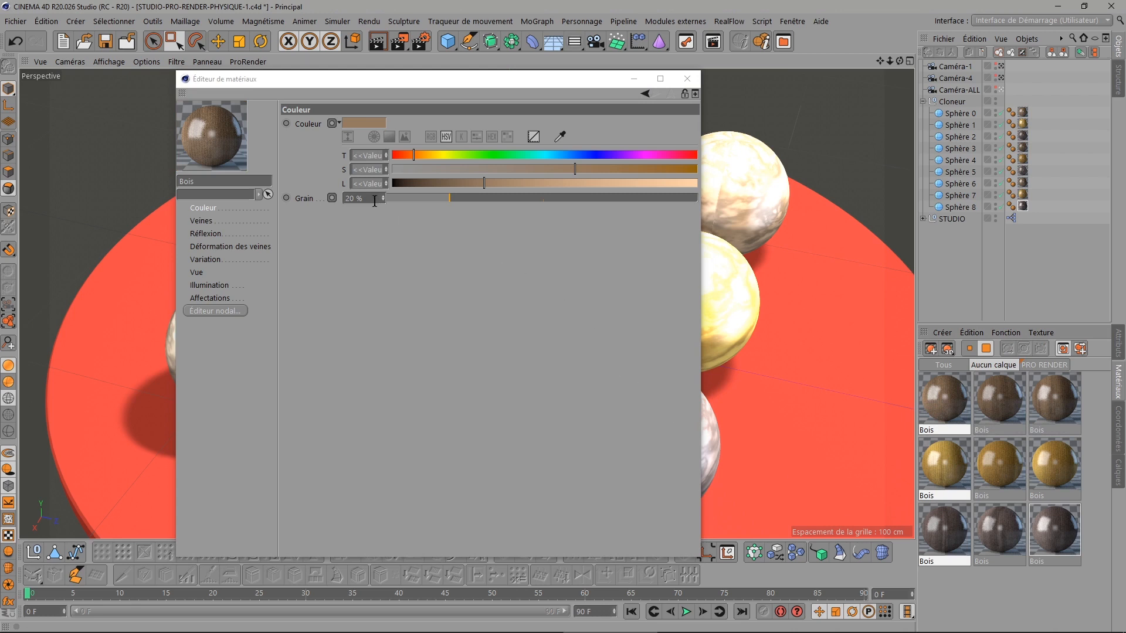
pyautogui.moveTo(375, 201); pyautogui.dragTo(317, 201)
pyautogui.write('20')
pyautogui.press('Return')
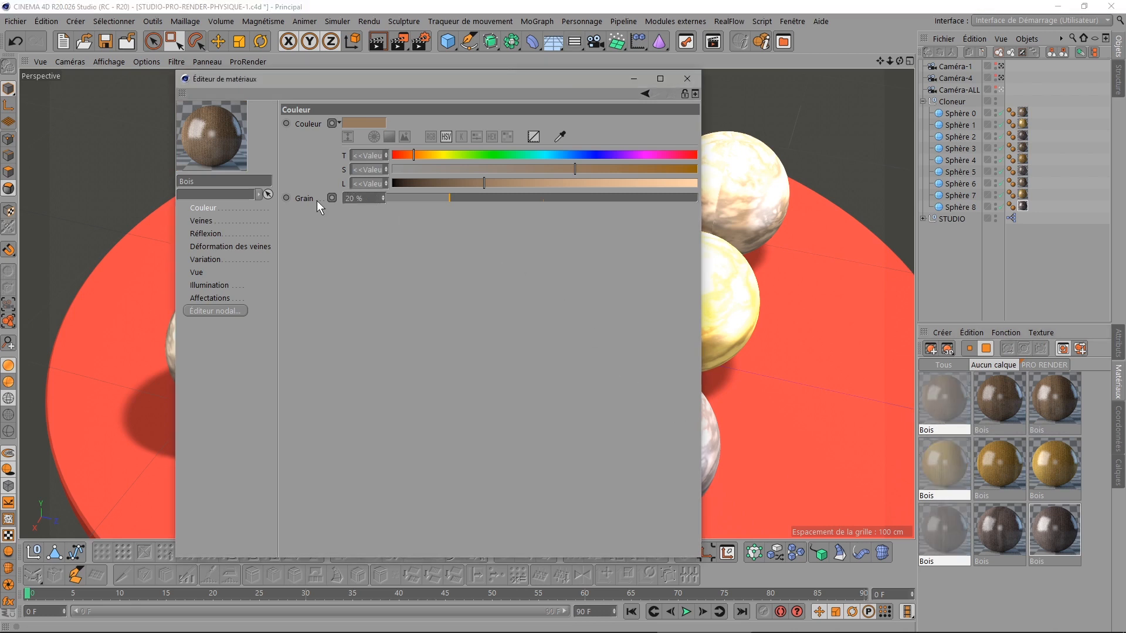
# Set the Grain to 30 % for the three Bois materials in the second column
pyautogui.click(991, 398)
pyautogui.keyDown('shift'); pyautogui.click(1003, 499); pyautogui.keyUp('shift')
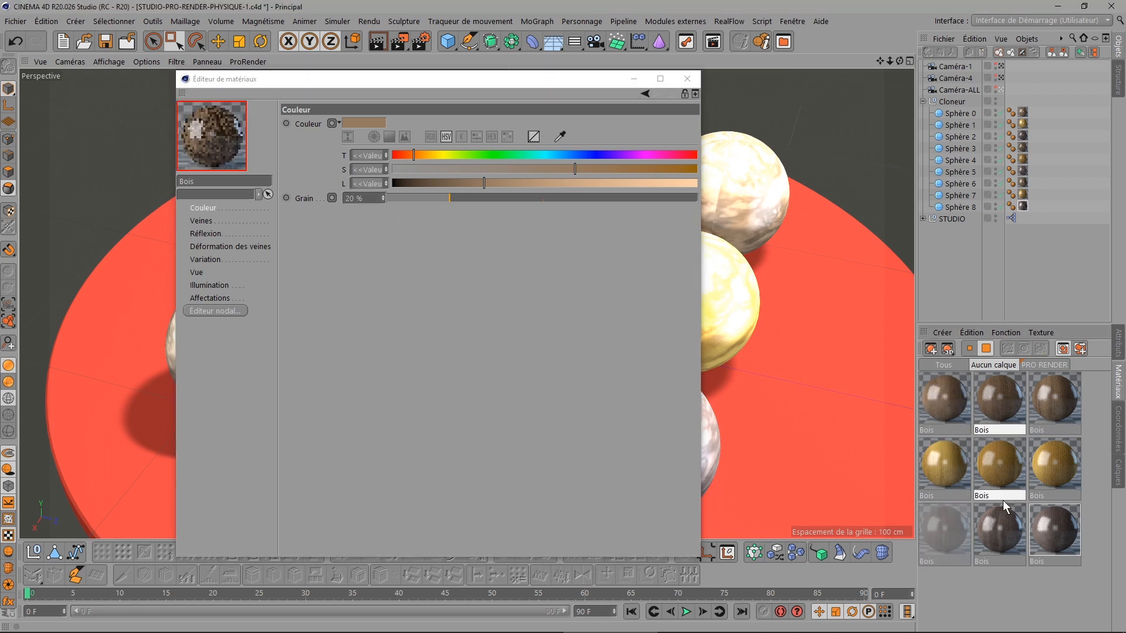
pyautogui.keyDown('shift'); pyautogui.click(1000, 528); pyautogui.keyUp('shift')
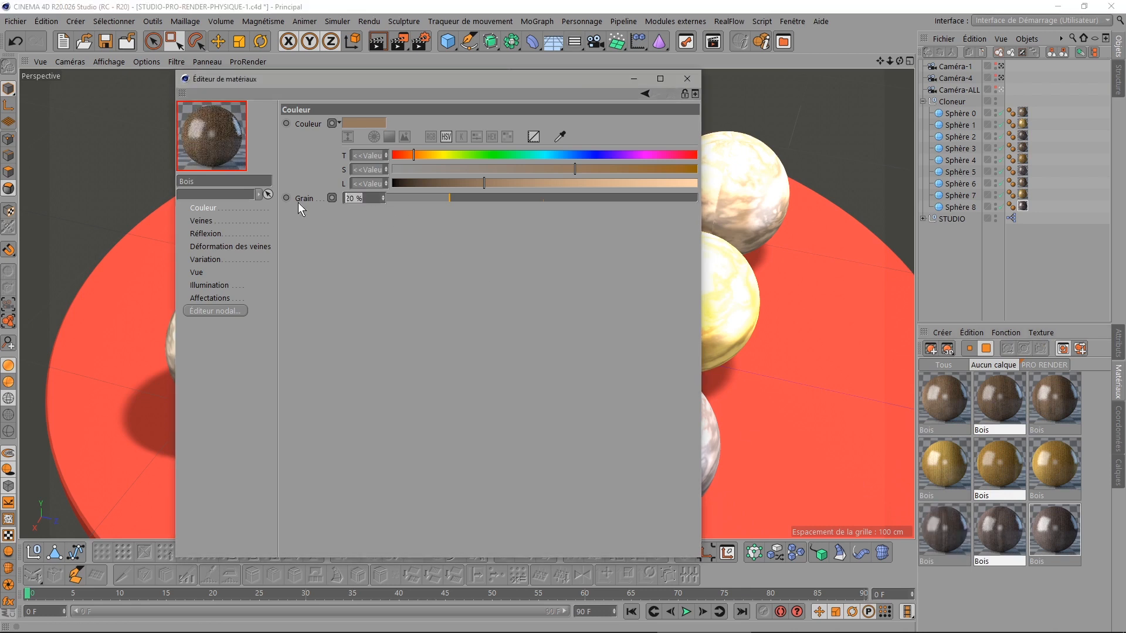
pyautogui.write('30')
pyautogui.press('Return')
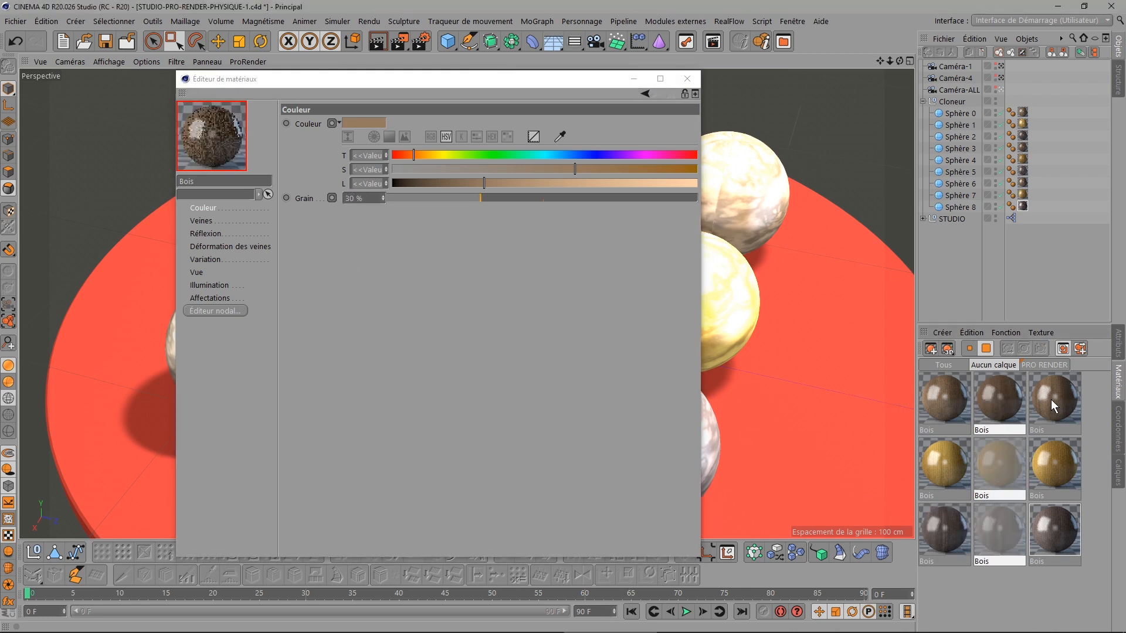
# Set the Grain to 40 % for the three Bois materials in the third column
pyautogui.click(1053, 404)
pyautogui.keyDown('shift'); pyautogui.click(1054, 466); pyautogui.keyUp('shift')
pyautogui.keyDown('shift'); pyautogui.click(1054, 531); pyautogui.keyUp('shift')
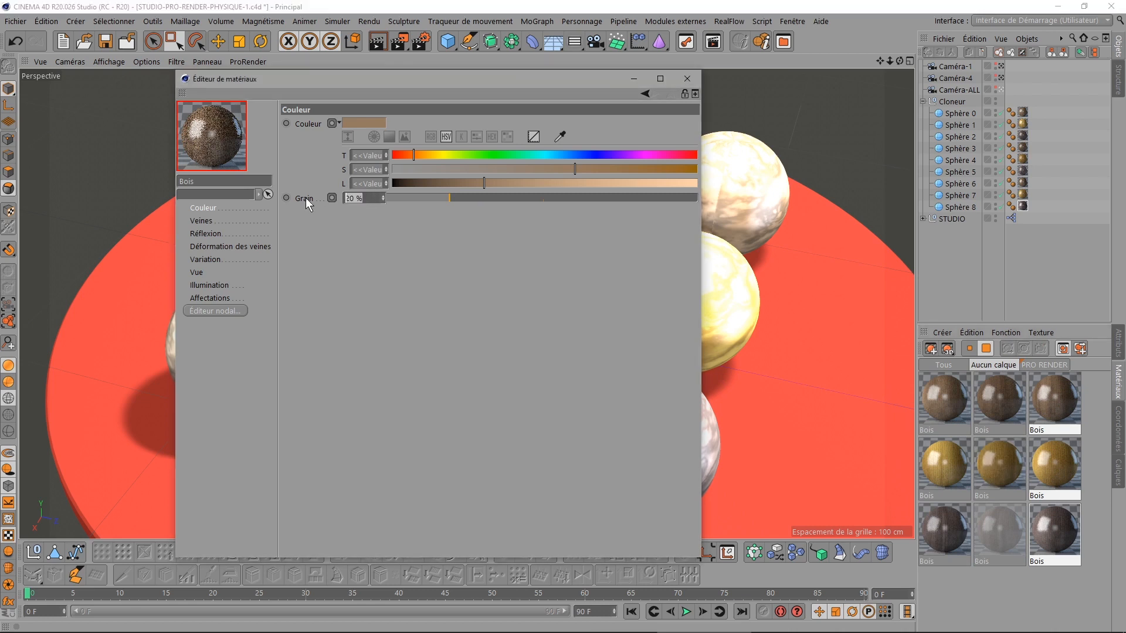
pyautogui.write('40')
pyautogui.press('Return')
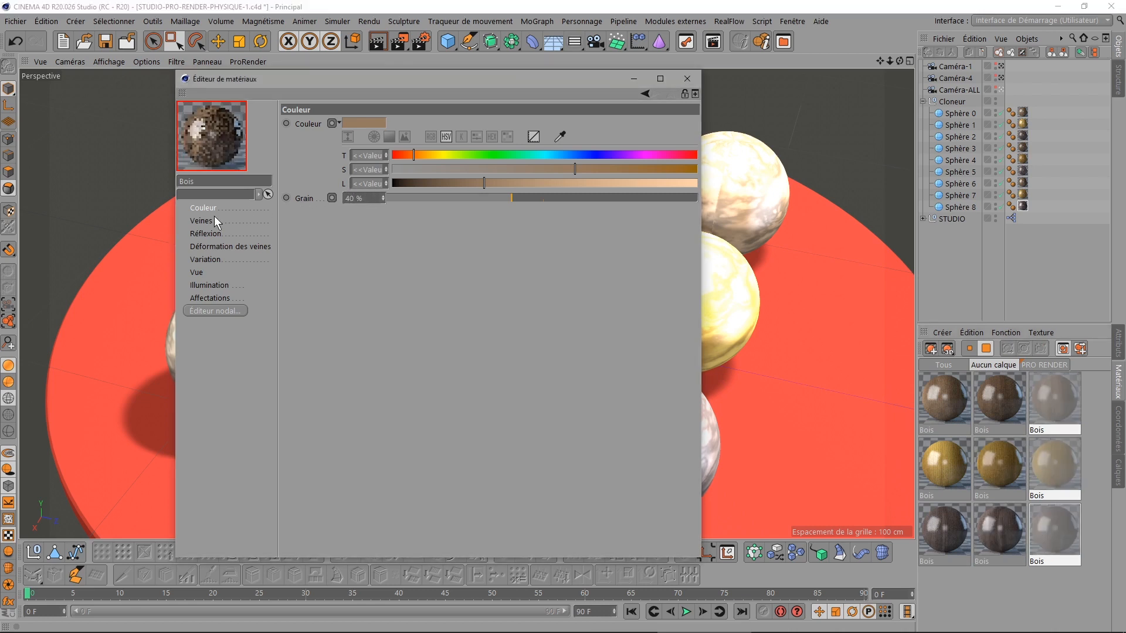
# Show the Veines settings for the three Bois materials in the first column
pyautogui.click(215, 219)
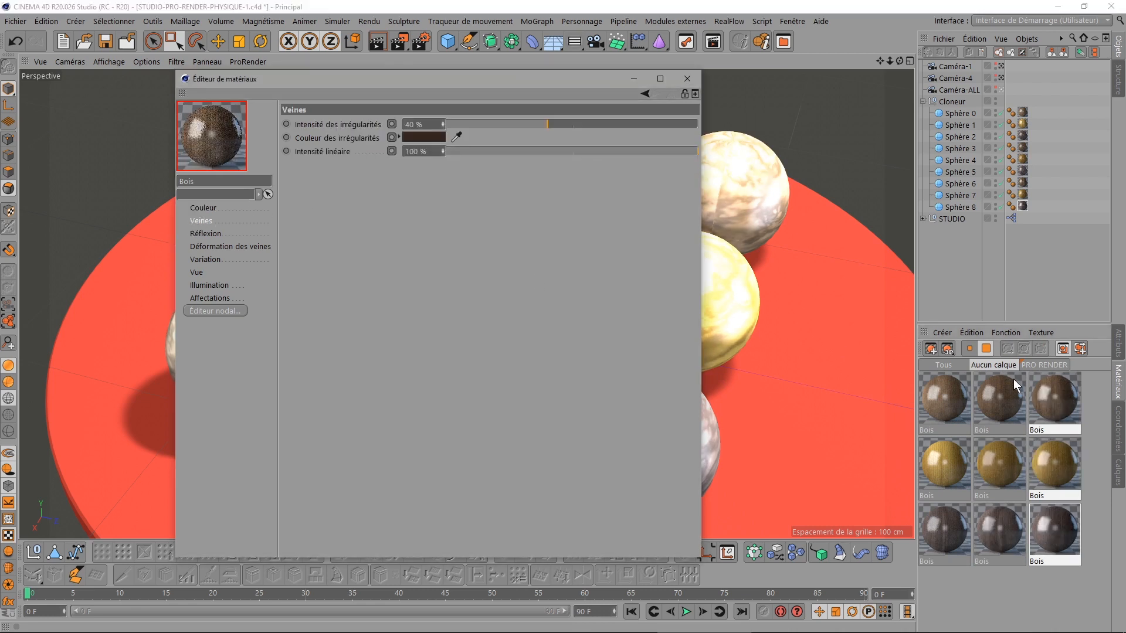
pyautogui.click(947, 397)
pyautogui.keyDown('shift'); pyautogui.click(946, 461); pyautogui.keyUp('shift')
pyautogui.keyDown('shift'); pyautogui.click(946, 531); pyautogui.keyUp('shift')
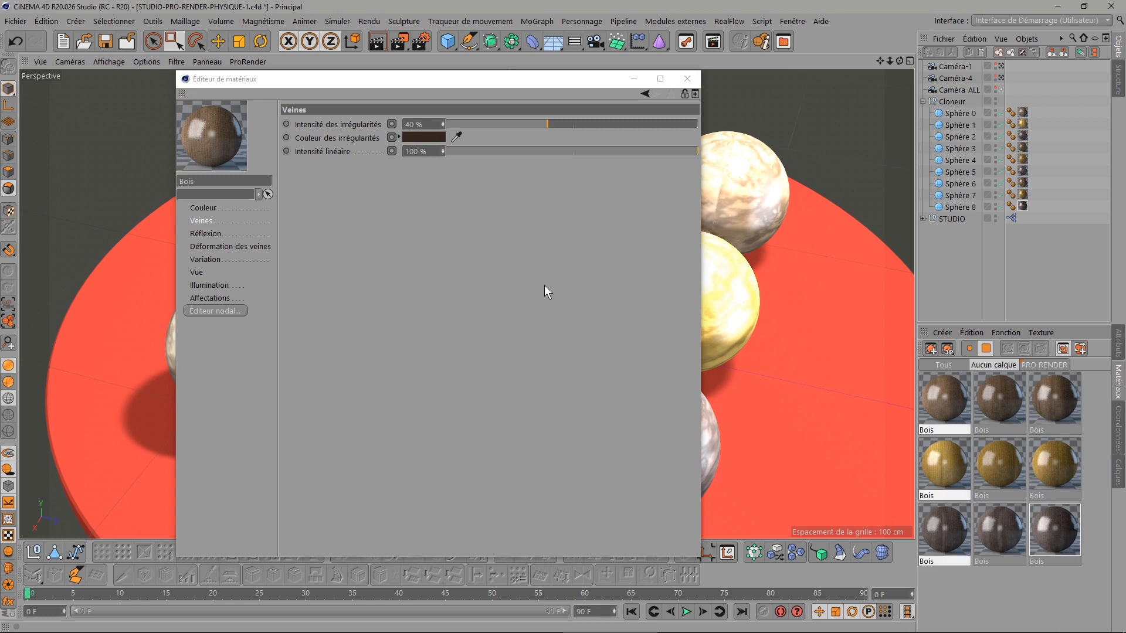
pyautogui.click(414, 136)
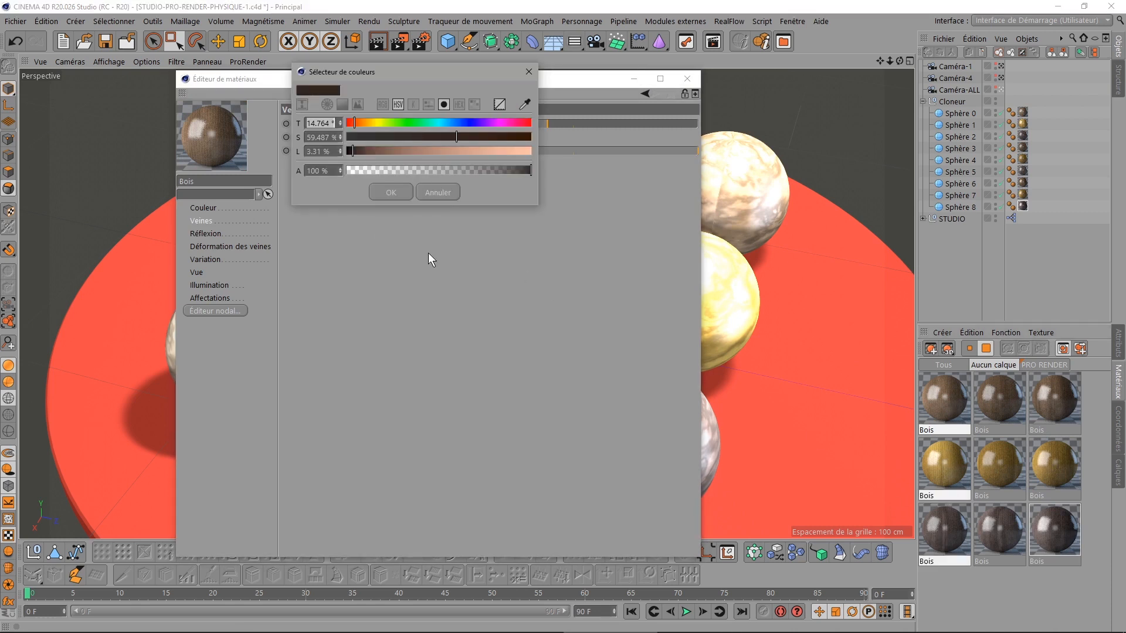
pyautogui.click(395, 170)
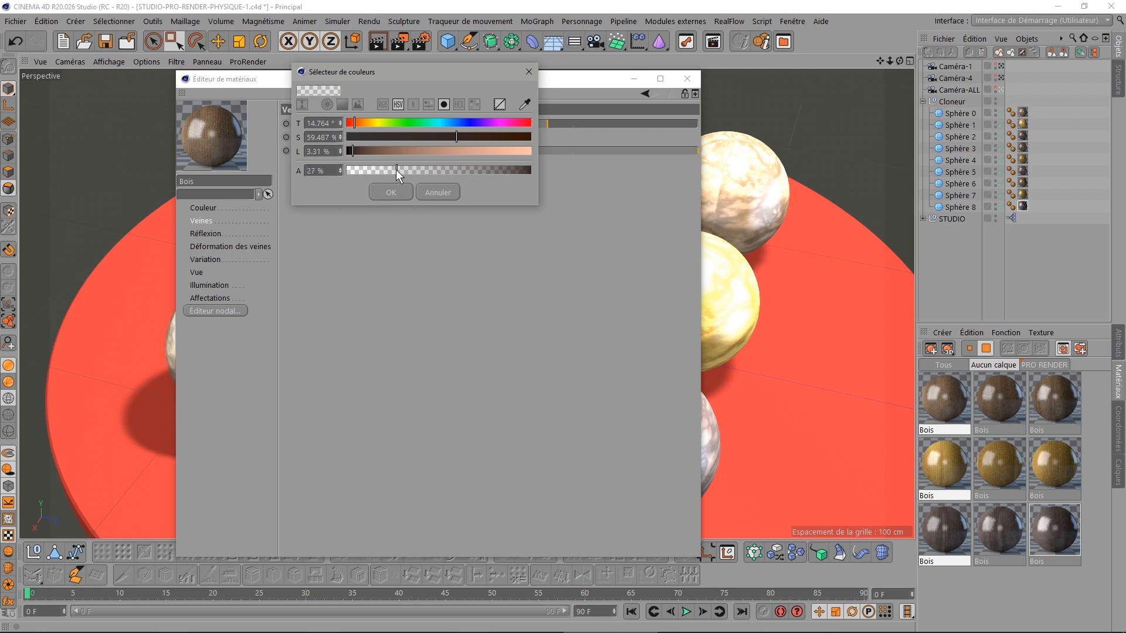
pyautogui.moveTo(396, 170); pyautogui.dragTo(547, 166)
pyautogui.moveTo(358, 153); pyautogui.dragTo(347, 153)
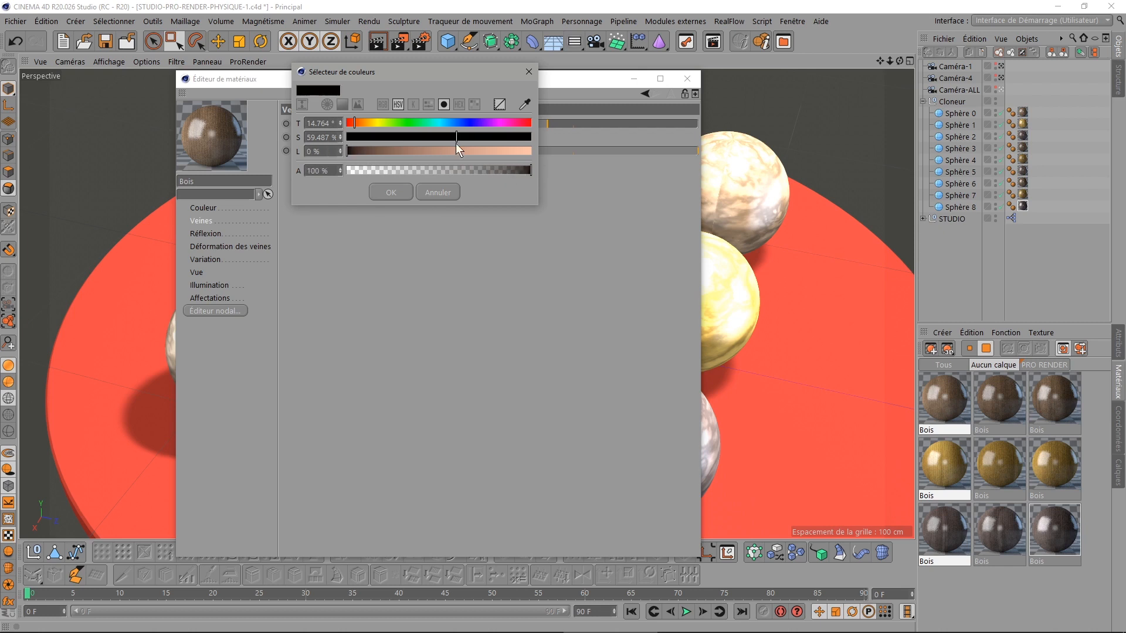
pyautogui.moveTo(455, 135); pyautogui.dragTo(543, 139)
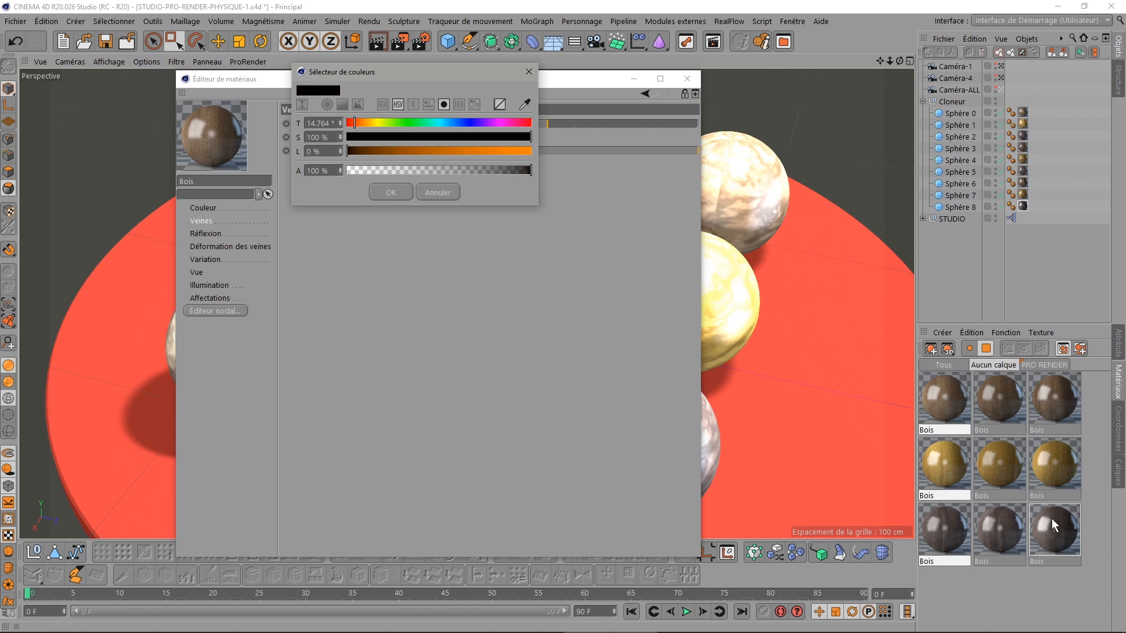
pyautogui.click(433, 188)
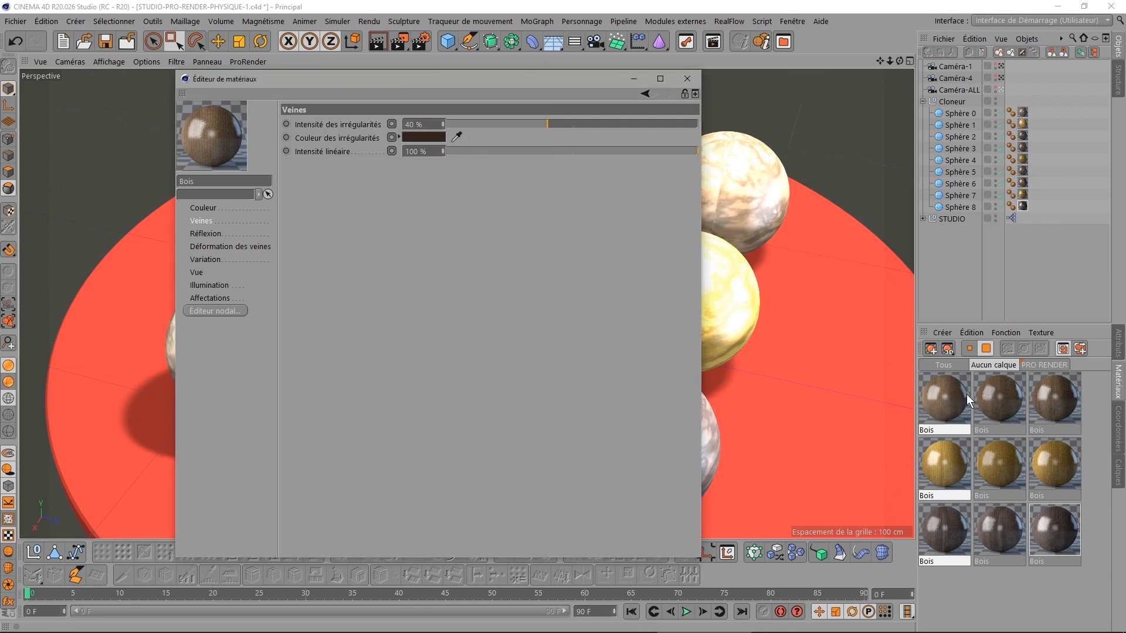
# Set the Couleur des irrégularités to black, with L at 0 %, for all nine Bois materials
pyautogui.click(435, 137)
pyautogui.moveTo(450, 151); pyautogui.dragTo(357, 153)
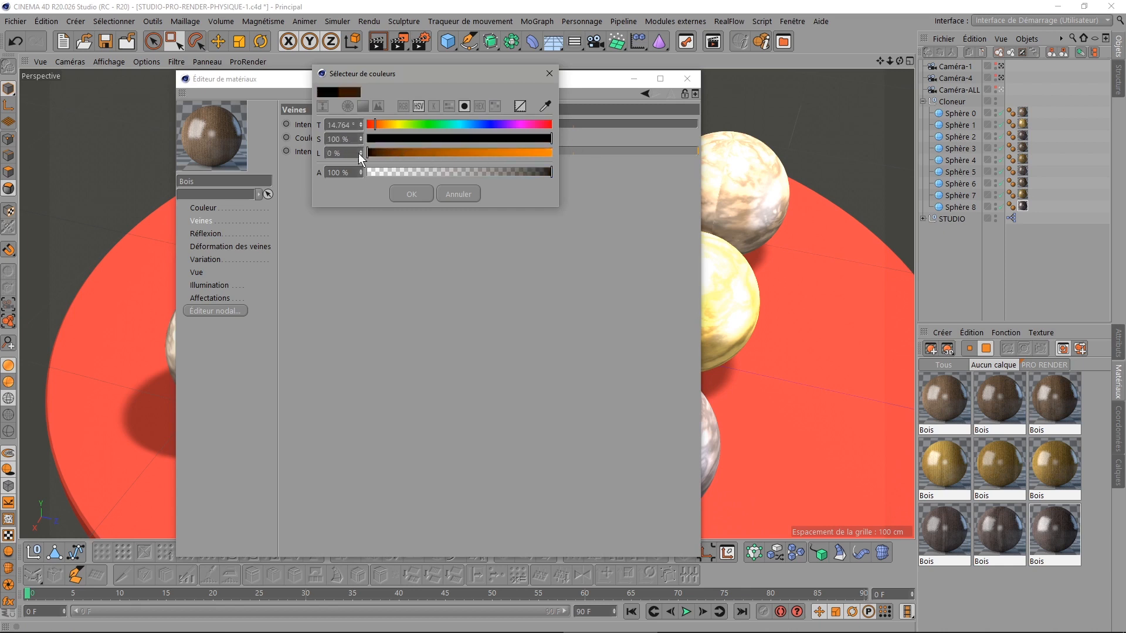
pyautogui.click(413, 194)
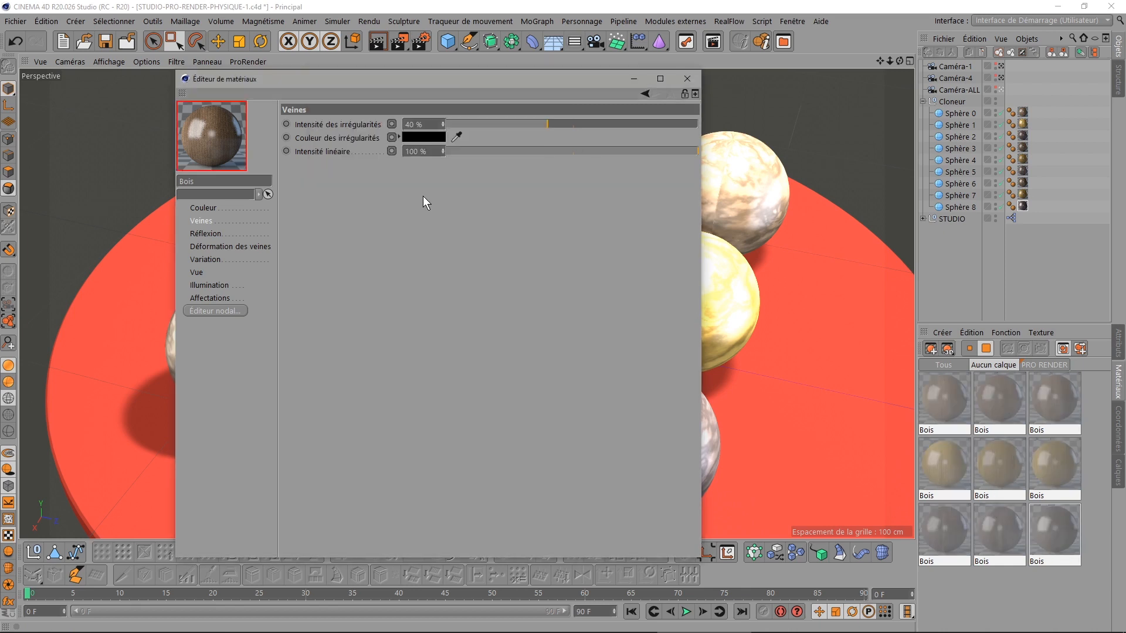
# Select the three Bois materials in the first column and keep black as their Couleur des irrégularités
pyautogui.click(948, 395)
pyautogui.keyDown('ctrl'); pyautogui.click(955, 459); pyautogui.keyUp('ctrl')
pyautogui.keyDown('ctrl'); pyautogui.click(948, 528); pyautogui.keyUp('ctrl')
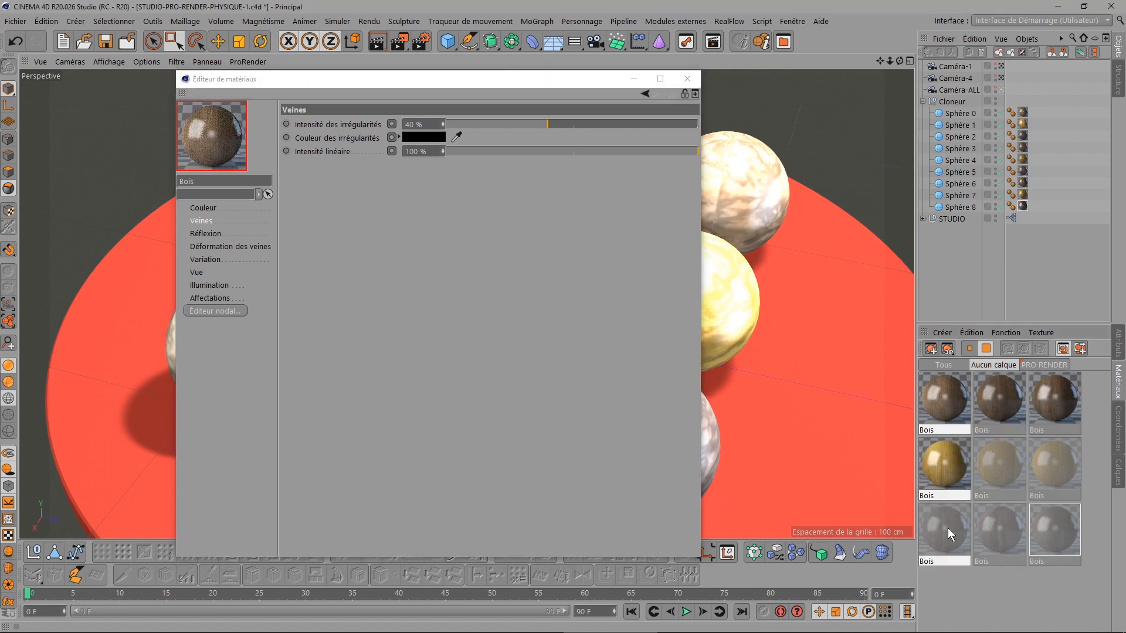
pyautogui.click(421, 138)
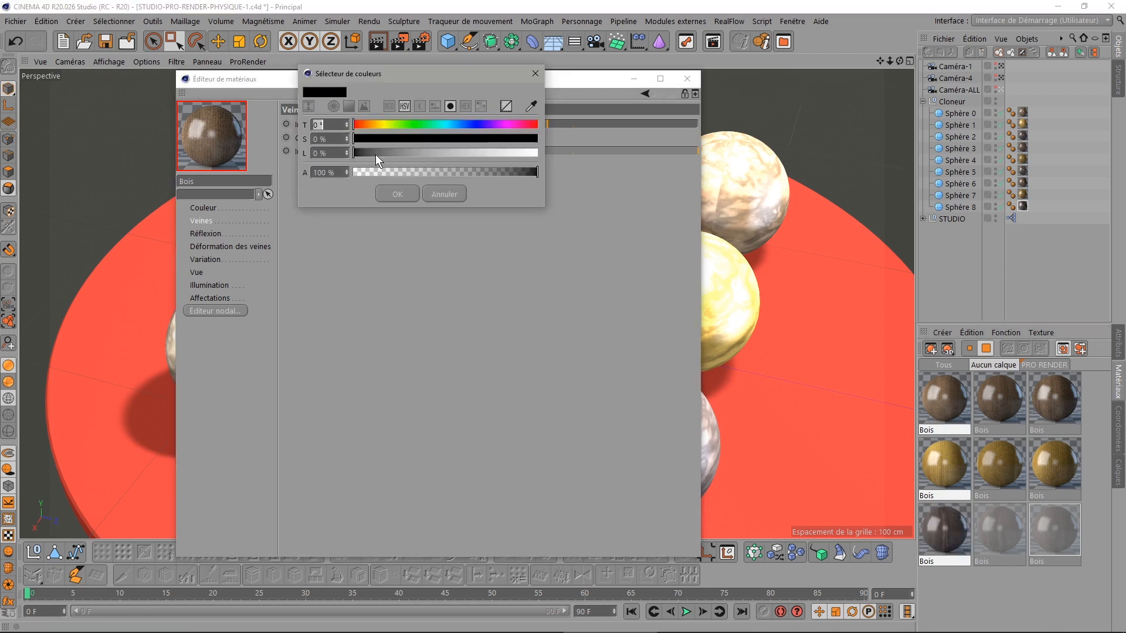
pyautogui.click(389, 199)
# Select the three Bois materials in the second column and accept their black Couleur des irrégularités
pyautogui.click(1008, 407)
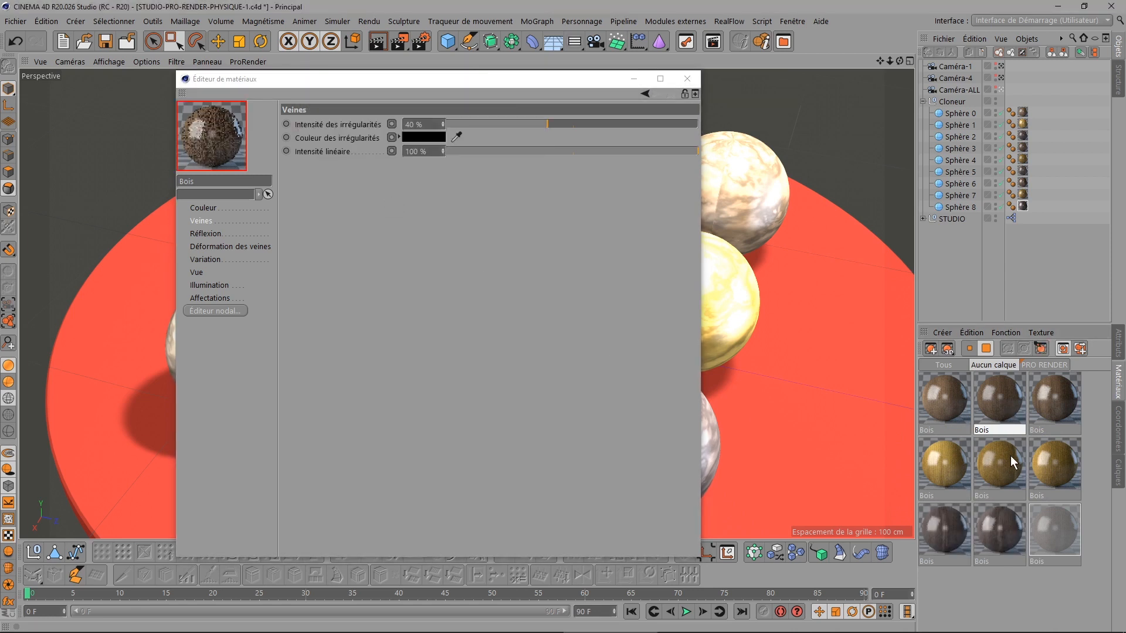
pyautogui.keyDown('ctrl'); pyautogui.click(1011, 459); pyautogui.keyUp('ctrl')
pyautogui.keyDown('ctrl'); pyautogui.click(1009, 522); pyautogui.keyUp('ctrl')
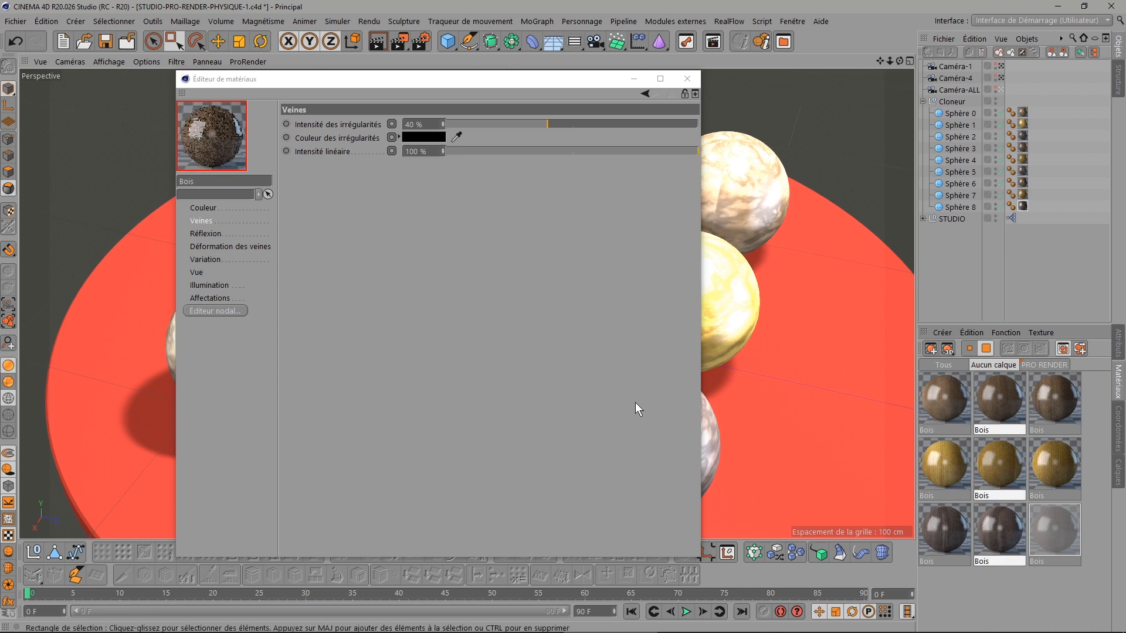
pyautogui.click(431, 139)
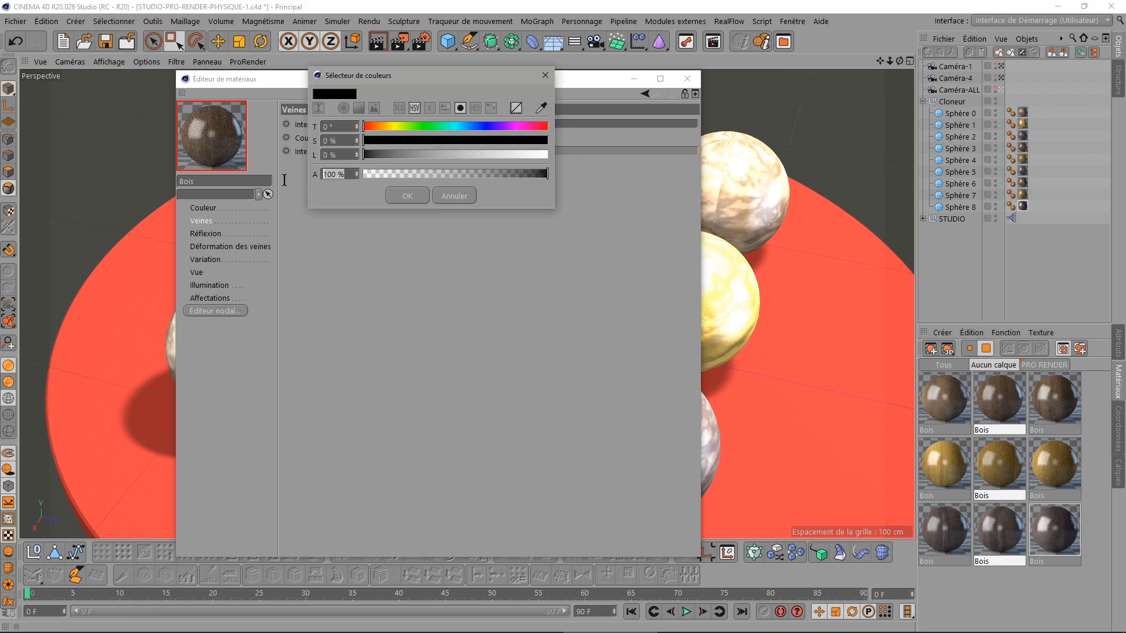
pyautogui.press('Return')
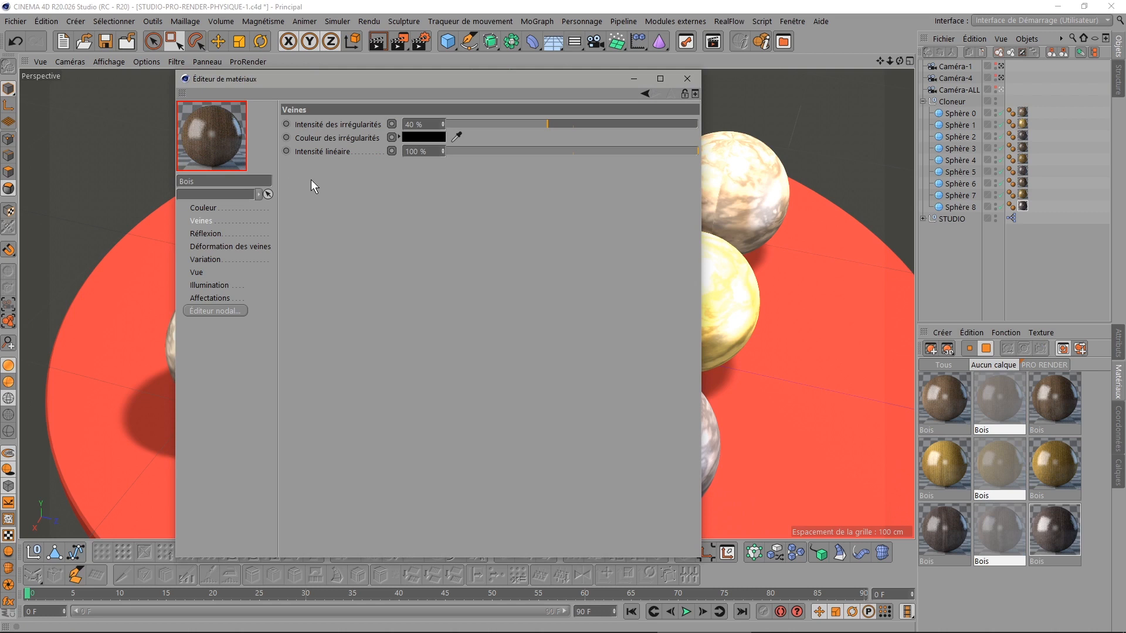
# Try to lower the alpha (A) of the second column's Couleur des irrégularités to 53 %, then 63 %
pyautogui.click(421, 136)
pyautogui.click(449, 174)
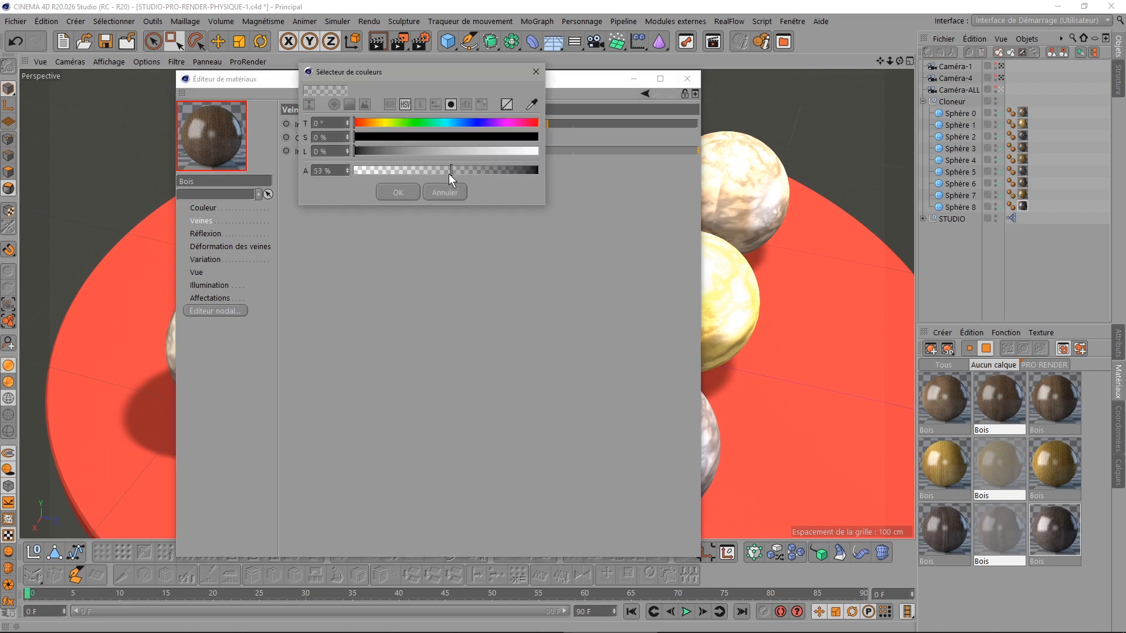
pyautogui.click(413, 186)
pyautogui.click(427, 138)
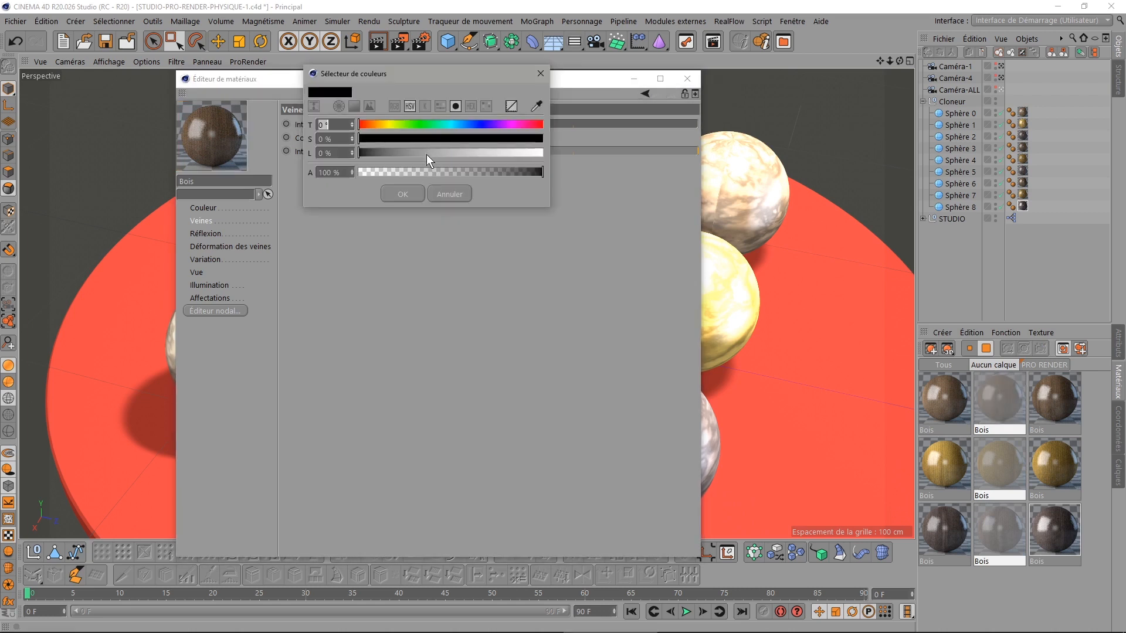
pyautogui.click(470, 170)
pyautogui.click(407, 192)
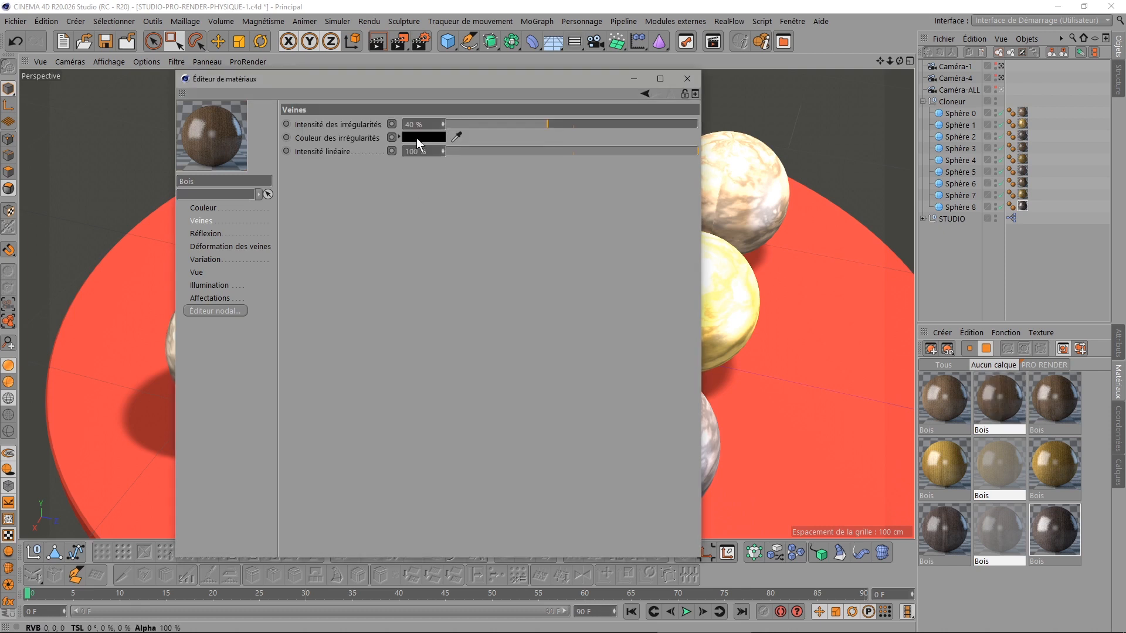
pyautogui.click(417, 139)
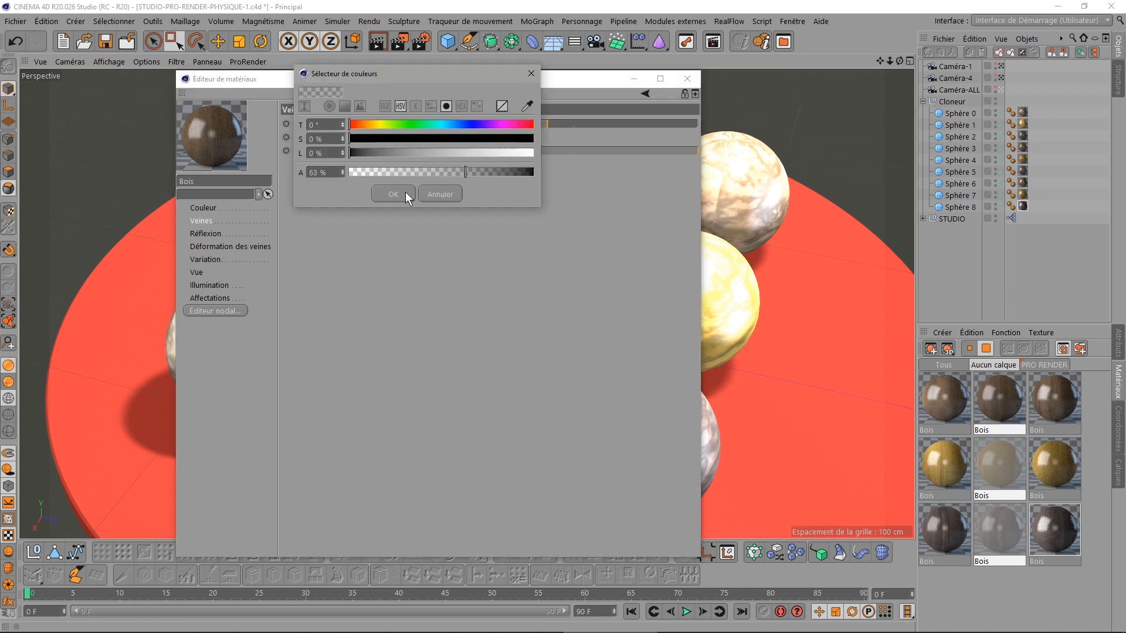
pyautogui.click(404, 193)
# Set the luminosity (L) of the Couleur des irrégularités to 75 % for the second-column Bois materials
pyautogui.click(426, 141)
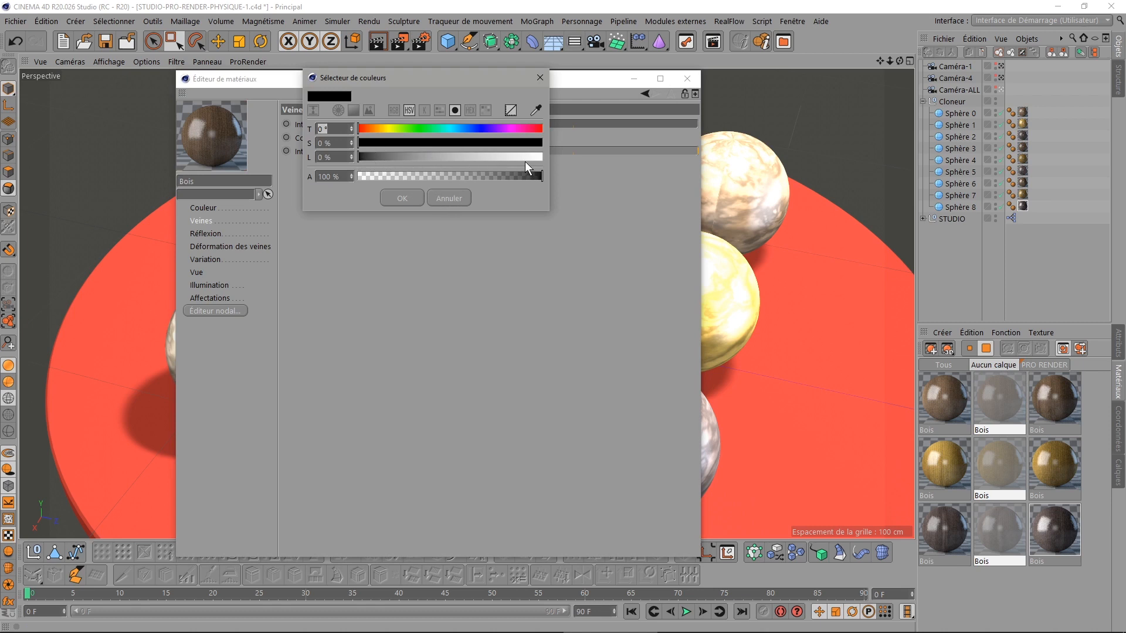
pyautogui.click(341, 157)
pyautogui.write('75')
pyautogui.click(312, 157)
pyautogui.press('Return')
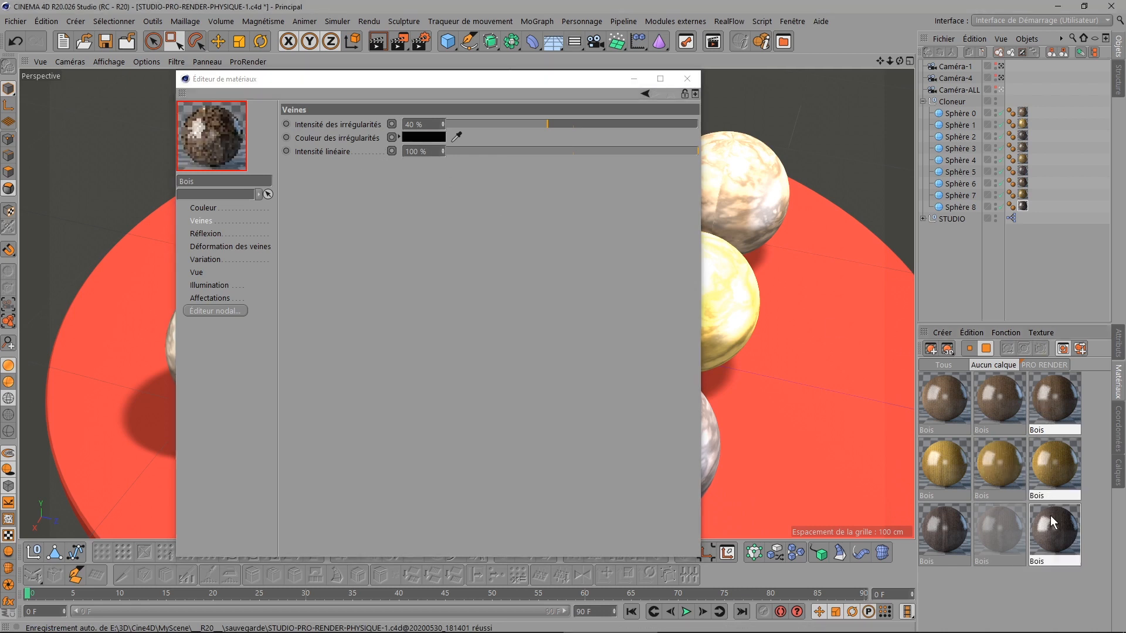
# Set the luminosity (L) of the Couleur des irrégularités to 100 % for the three Bois materials in the third column
pyautogui.click(415, 136)
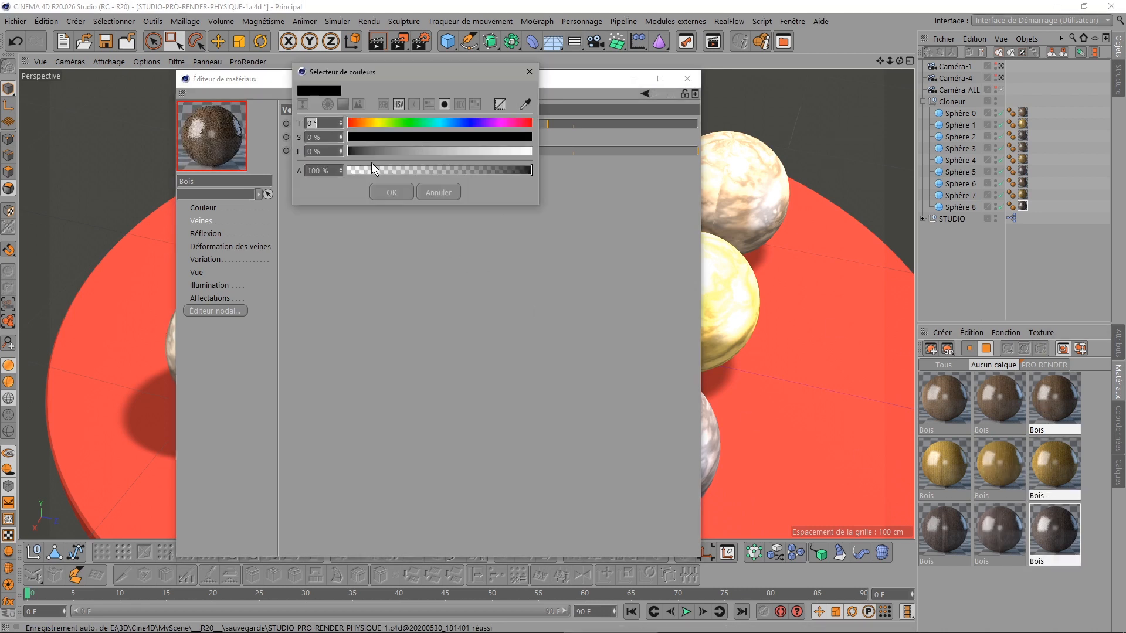
pyautogui.click(332, 149)
pyautogui.write('100')
pyautogui.press('Return')
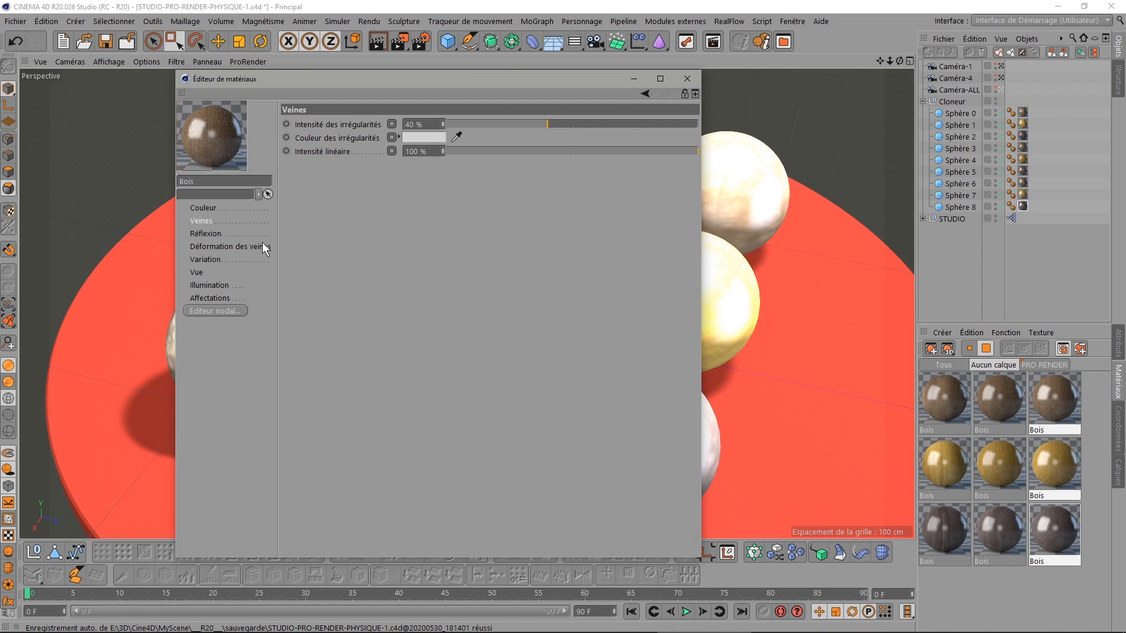
# Set the Réflexion Intensité to 10 % for the first Bois material in the first row
pyautogui.click(205, 234)
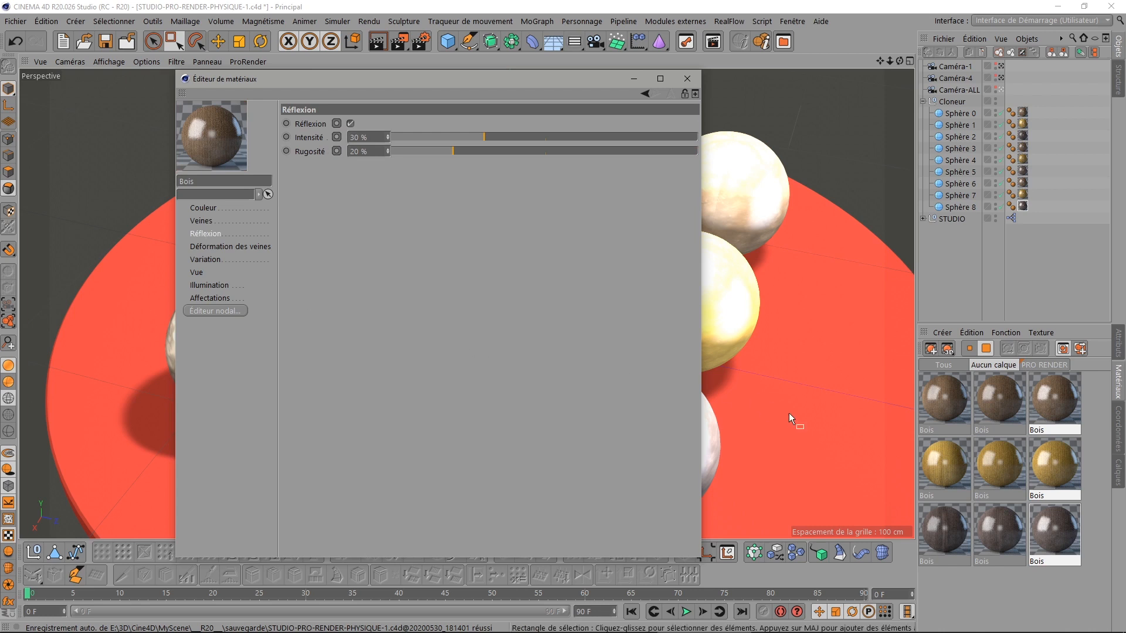
pyautogui.click(952, 393)
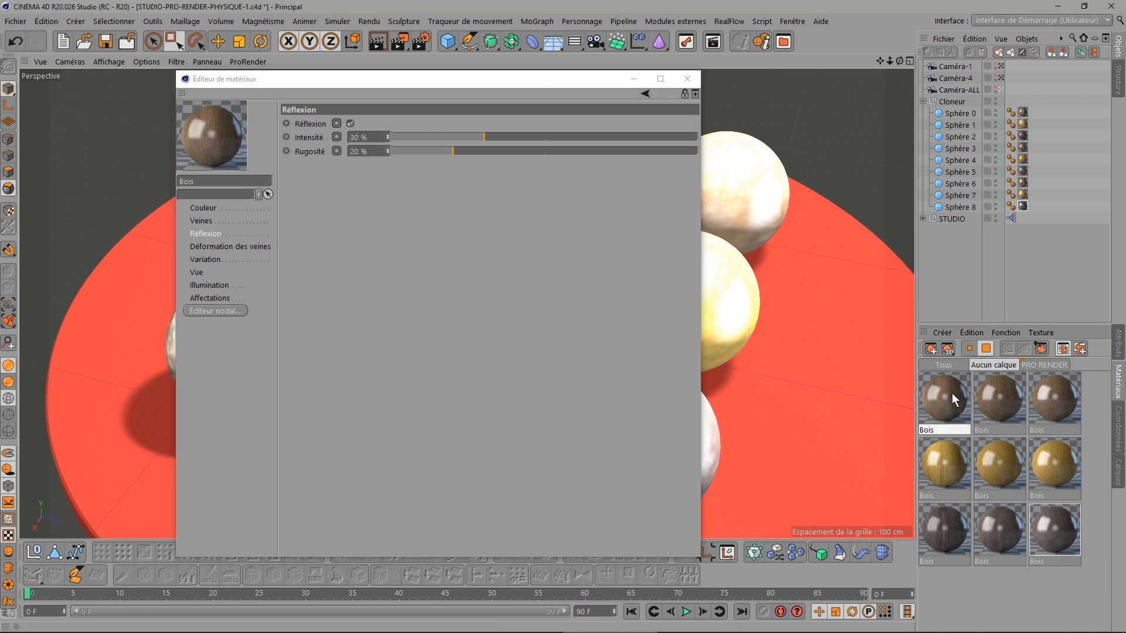
pyautogui.click(373, 136)
pyautogui.write('1')
pyautogui.press('Return')
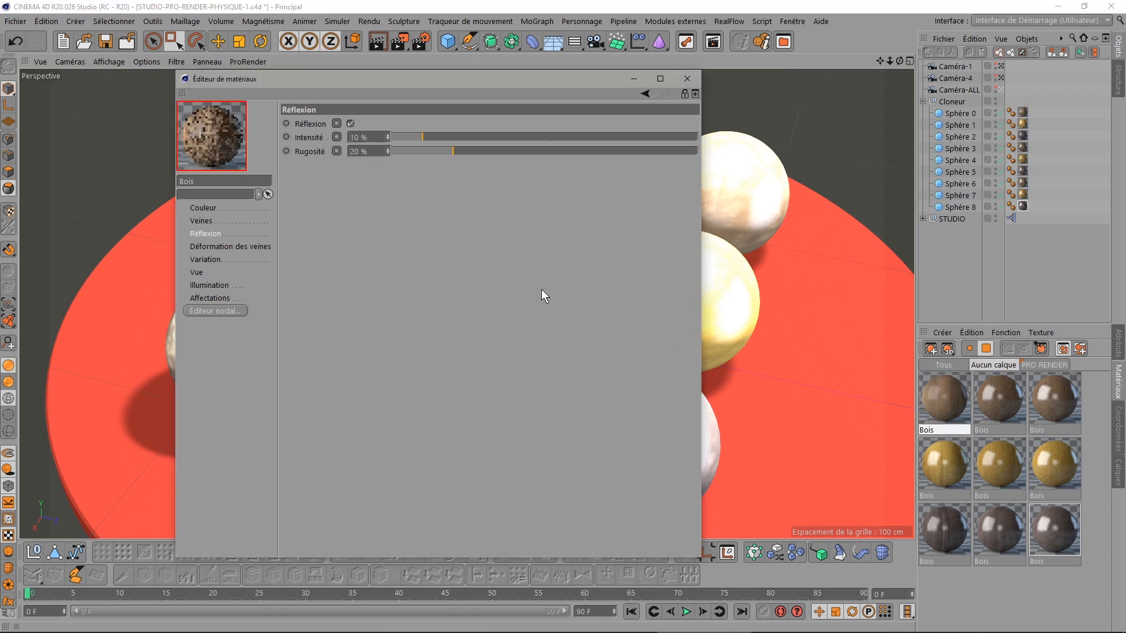
# Set the Réflexion Intensité to 30 % for the first row's second and the second row's first Bois materials
pyautogui.click(994, 415)
pyautogui.keyDown('ctrl'); pyautogui.click(954, 460); pyautogui.keyUp('ctrl')
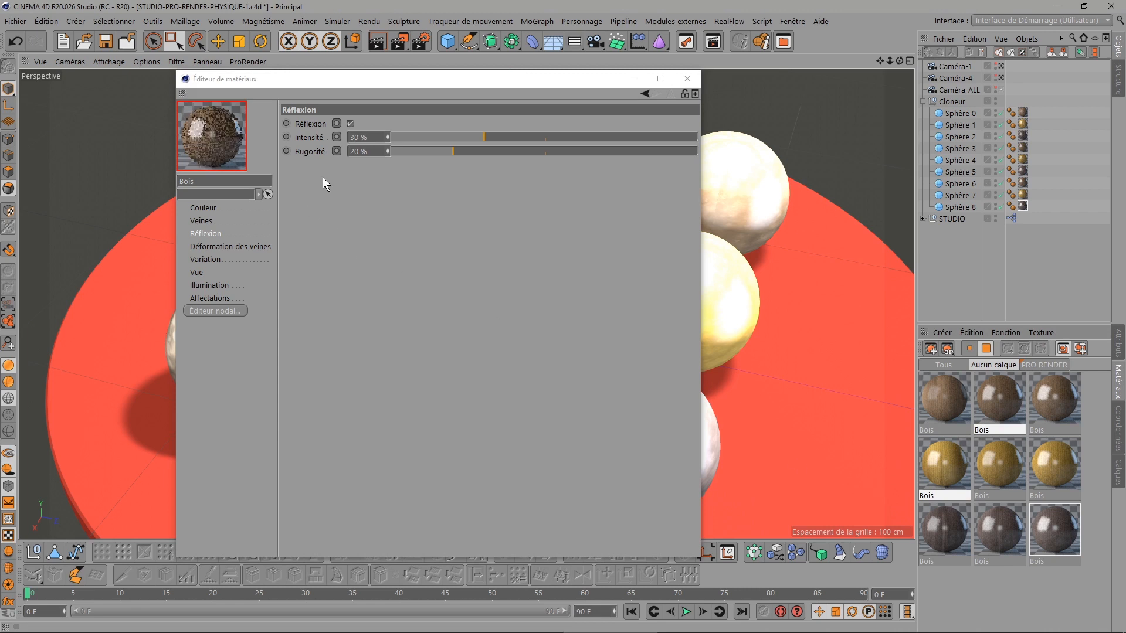
pyautogui.moveTo(369, 139); pyautogui.dragTo(305, 141)
pyautogui.write('1')
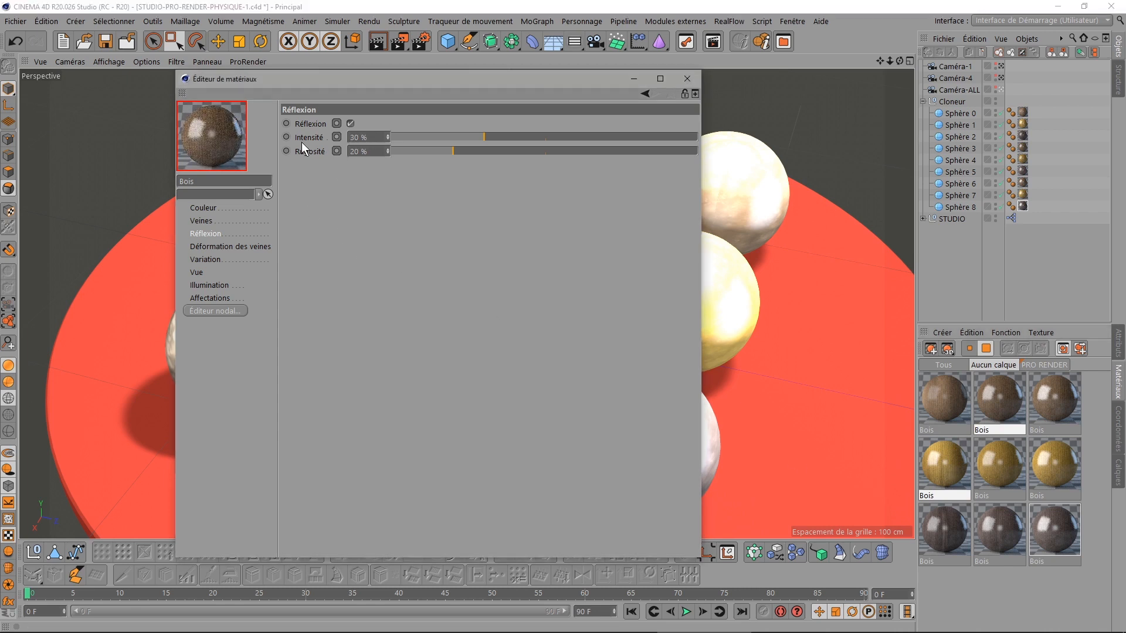
pyautogui.press('Return')
# Set the Réflexion Intensité to 50 % for the three Bois materials on the diagonal from first row, third column to third row, first column
pyautogui.click(1048, 410)
pyautogui.keyDown('ctrl'); pyautogui.click(999, 470); pyautogui.keyUp('ctrl')
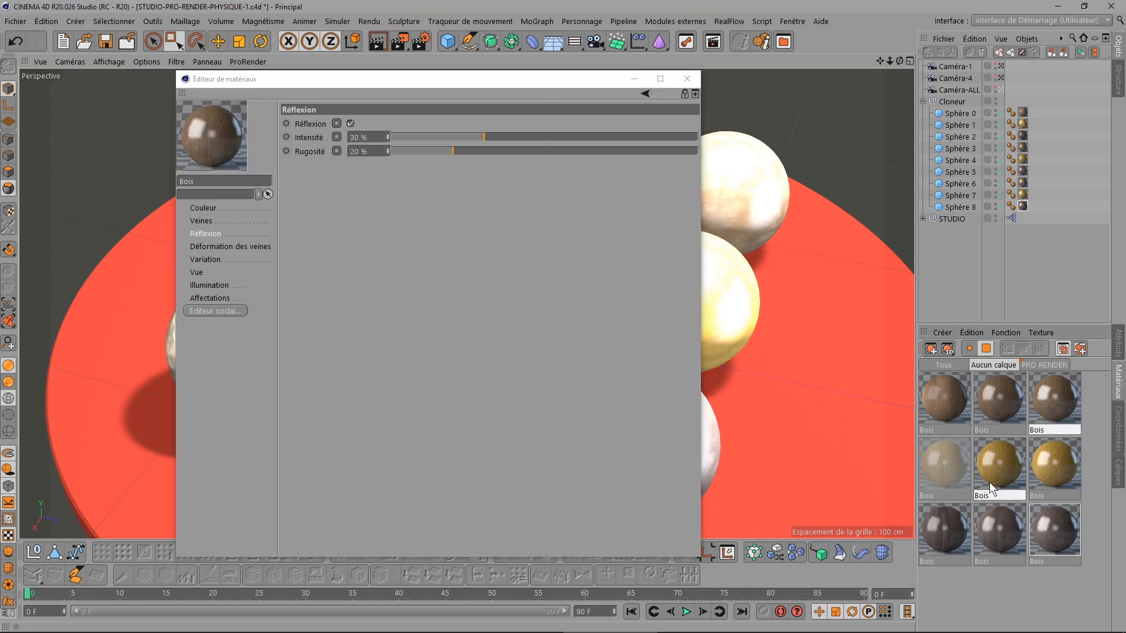
pyautogui.keyDown('ctrl'); pyautogui.click(942, 529); pyautogui.keyUp('ctrl')
pyautogui.moveTo(370, 137); pyautogui.dragTo(311, 136)
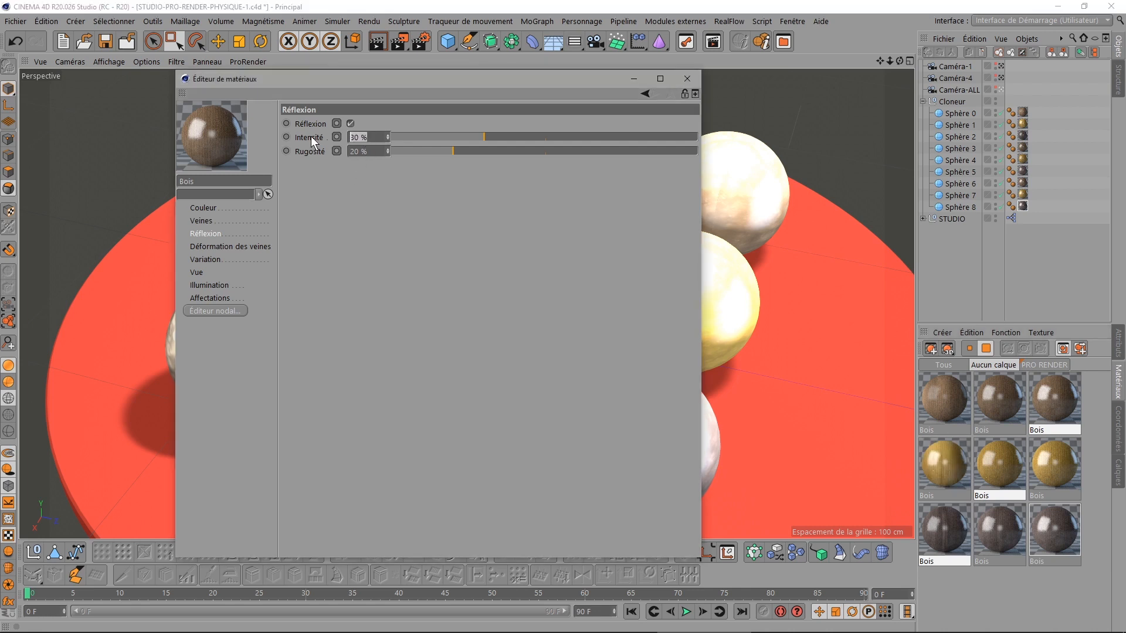
pyautogui.write('50')
pyautogui.press('Return')
# Set the Réflexion Intensité to 65 % for the second row's third and the third row's second Bois materials
pyautogui.click(1053, 466)
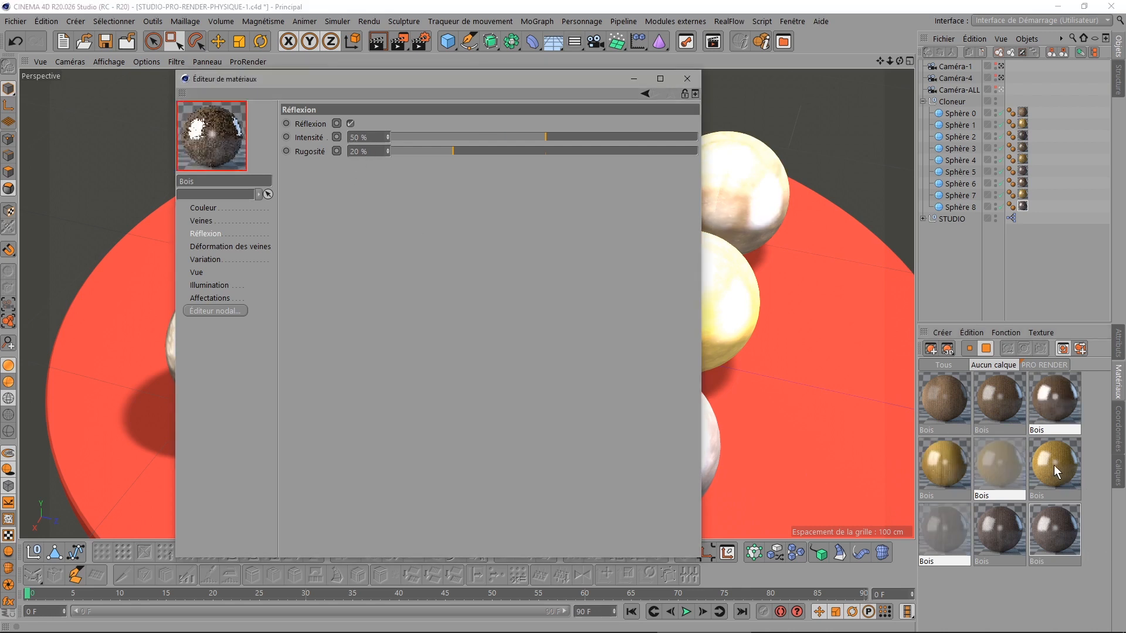
pyautogui.keyDown('ctrl'); pyautogui.click(1003, 530); pyautogui.keyUp('ctrl')
pyautogui.moveTo(370, 137); pyautogui.dragTo(311, 140)
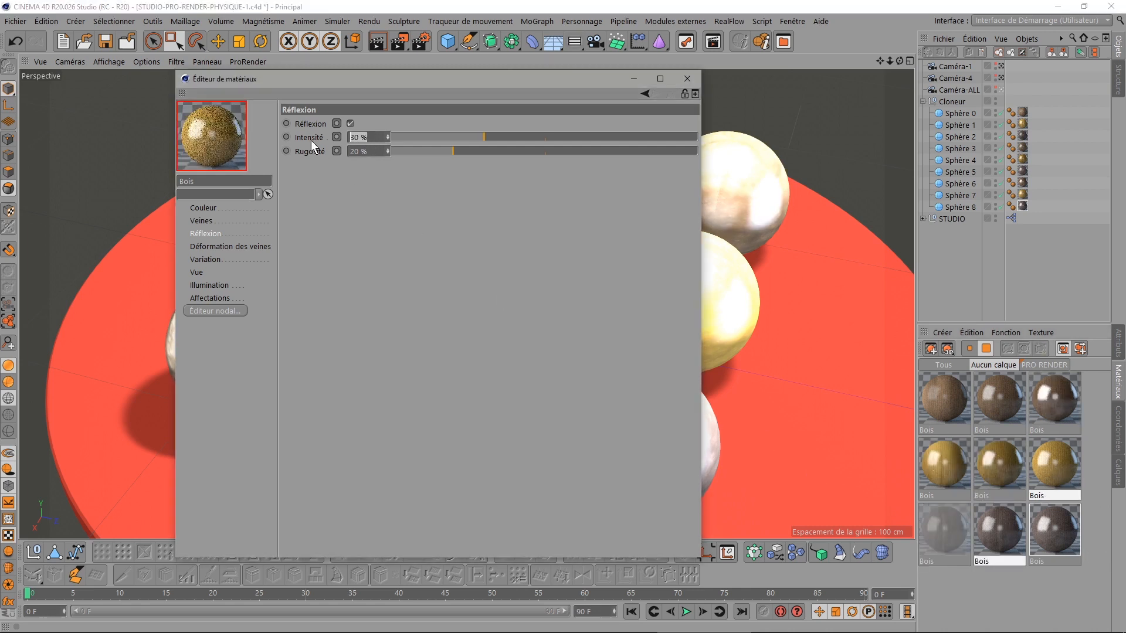
pyautogui.write('65')
pyautogui.press('Return')
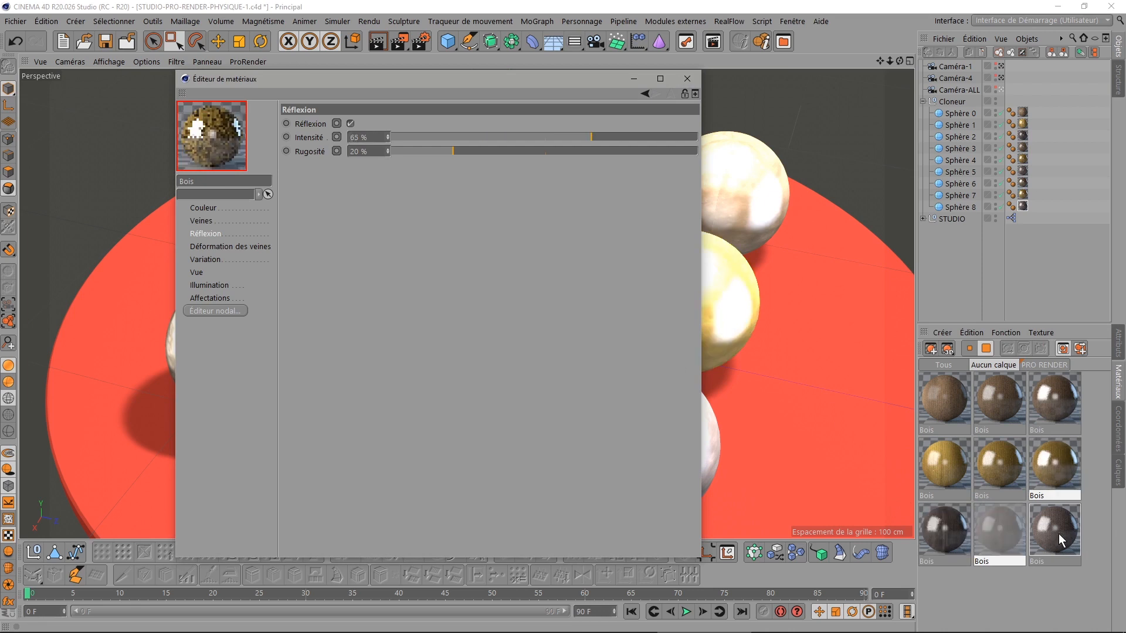
# Set the Réflexion Intensité to 100 % for the last Bois material in the third row
pyautogui.doubleClick(1054, 529)
pyautogui.moveTo(368, 139); pyautogui.dragTo(313, 138)
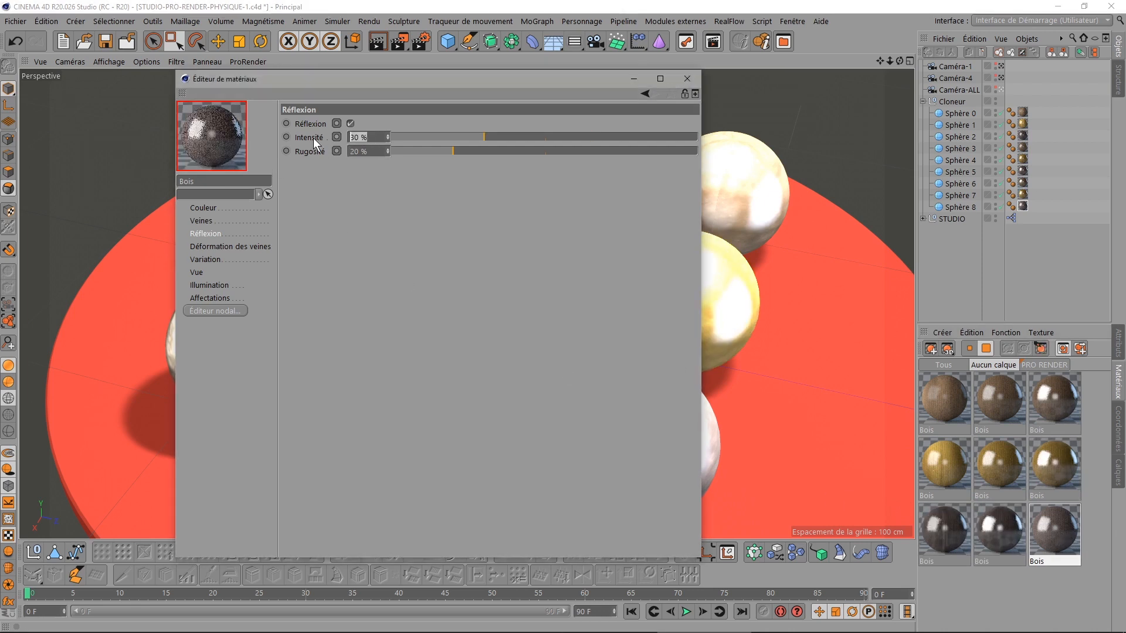
pyautogui.write('100')
pyautogui.press('Return')
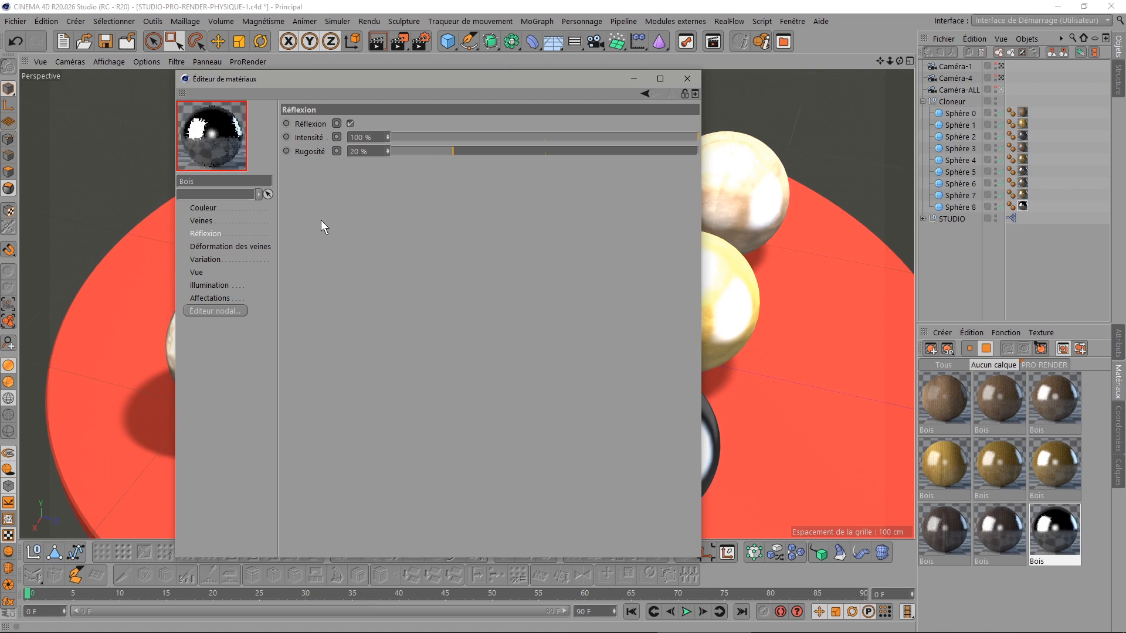
# Set the Réflexion Rugosité to 0 % for the Bois material in the first row, third column
pyautogui.doubleClick(1053, 410)
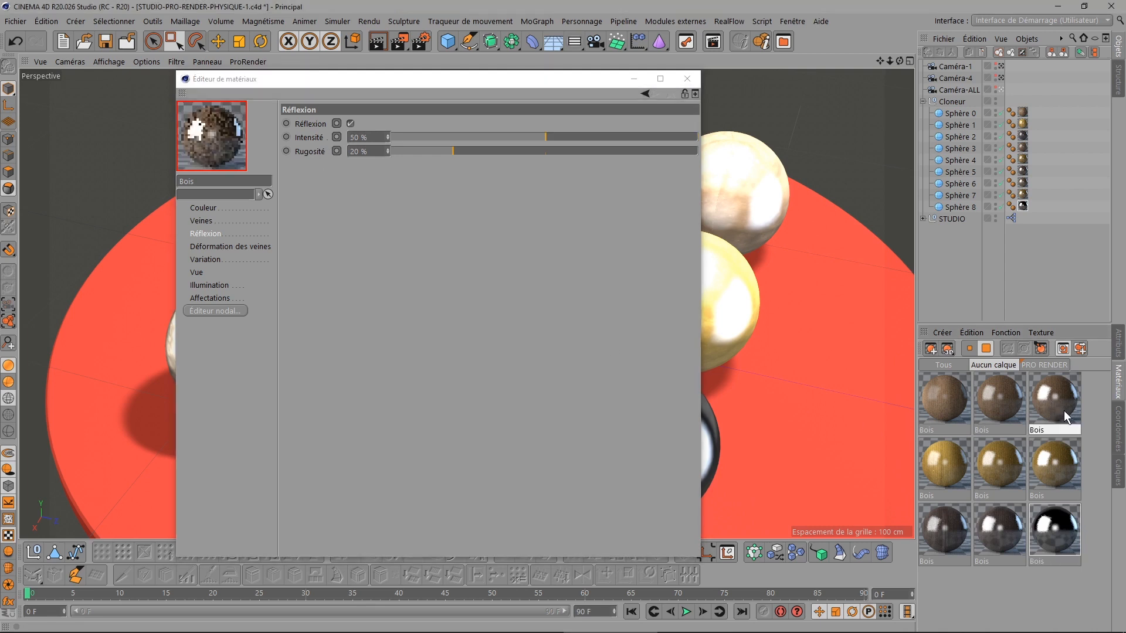
pyautogui.click(369, 151)
pyautogui.write('0')
pyautogui.press('Return')
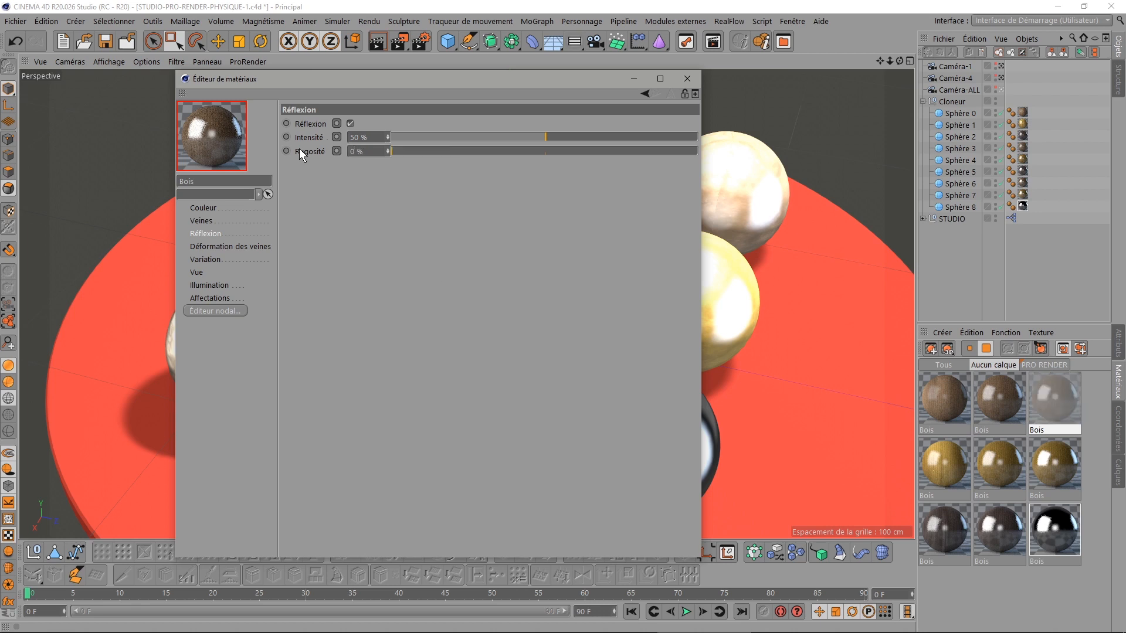
# Set the Réflexion Rugosité to 10 % for the first row's second and the second row's third Bois materials
pyautogui.click(993, 404)
pyautogui.keyDown('ctrl'); pyautogui.click(1059, 464); pyautogui.keyUp('ctrl')
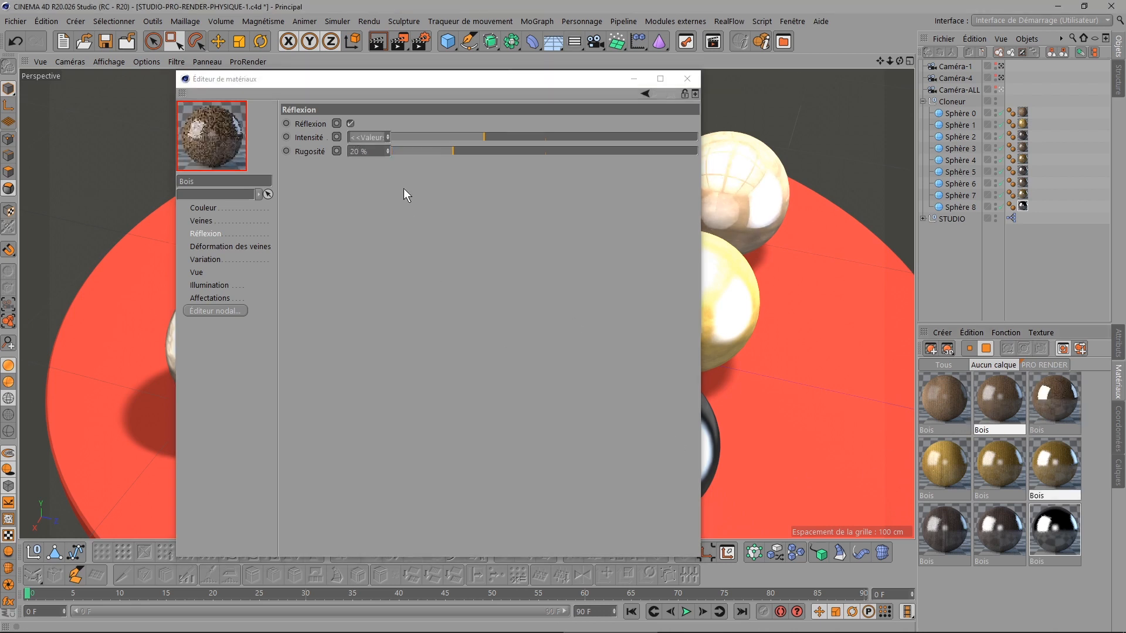
pyautogui.write('10')
pyautogui.press('Return')
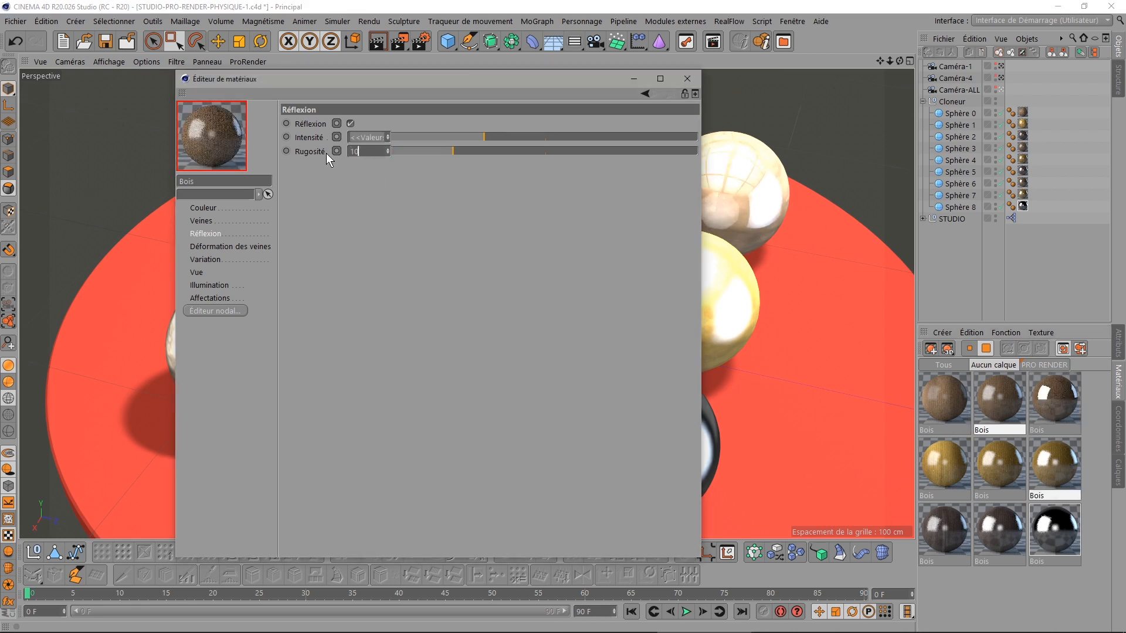
# Check the Réflexion Rugosité of the three Bois materials on the diagonal from first row, first column to third row, third column
pyautogui.click(952, 406)
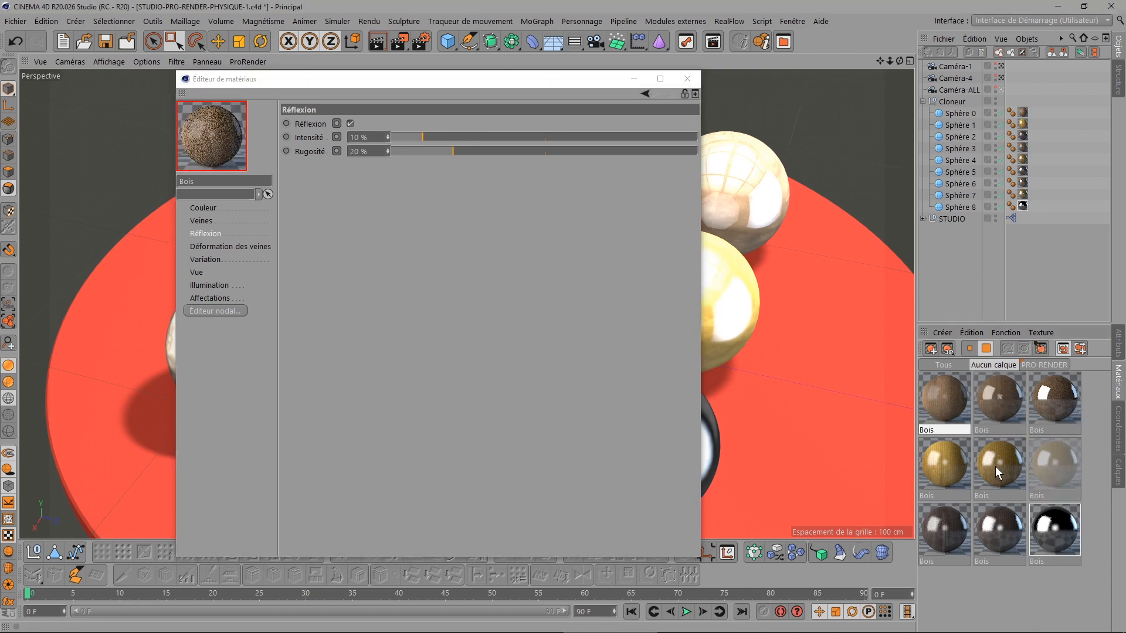
pyautogui.keyDown('ctrl'); pyautogui.click(995, 467); pyautogui.keyUp('ctrl')
pyautogui.keyDown('ctrl'); pyautogui.click(1058, 532); pyautogui.keyUp('ctrl')
pyautogui.click(378, 152)
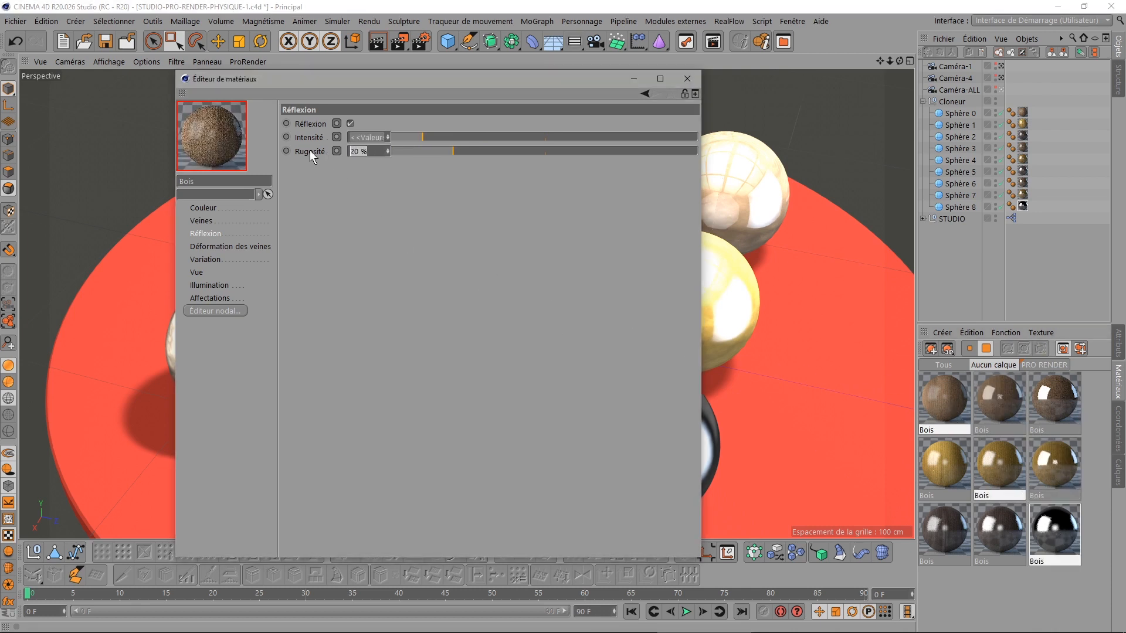
# Set the Réflexion Rugosité to 30 % for the second row's first and the third row's second Bois materials
pyautogui.click(964, 467)
pyautogui.keyDown('ctrl'); pyautogui.click(993, 519); pyautogui.keyUp('ctrl')
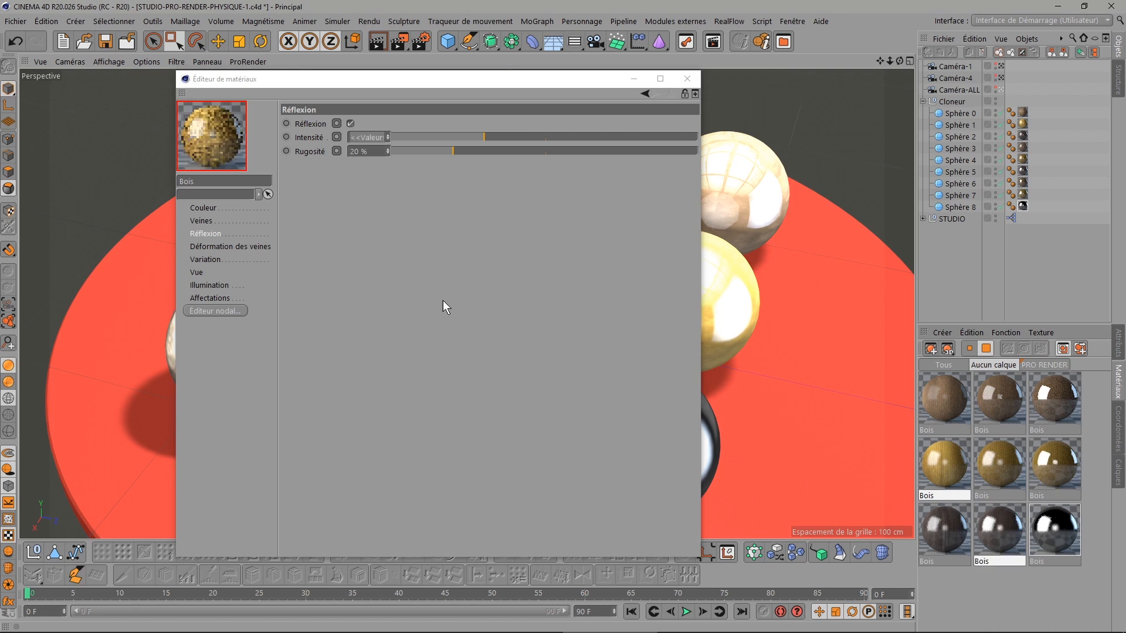
pyautogui.moveTo(368, 153); pyautogui.dragTo(265, 155)
pyautogui.write('30')
pyautogui.press('Return')
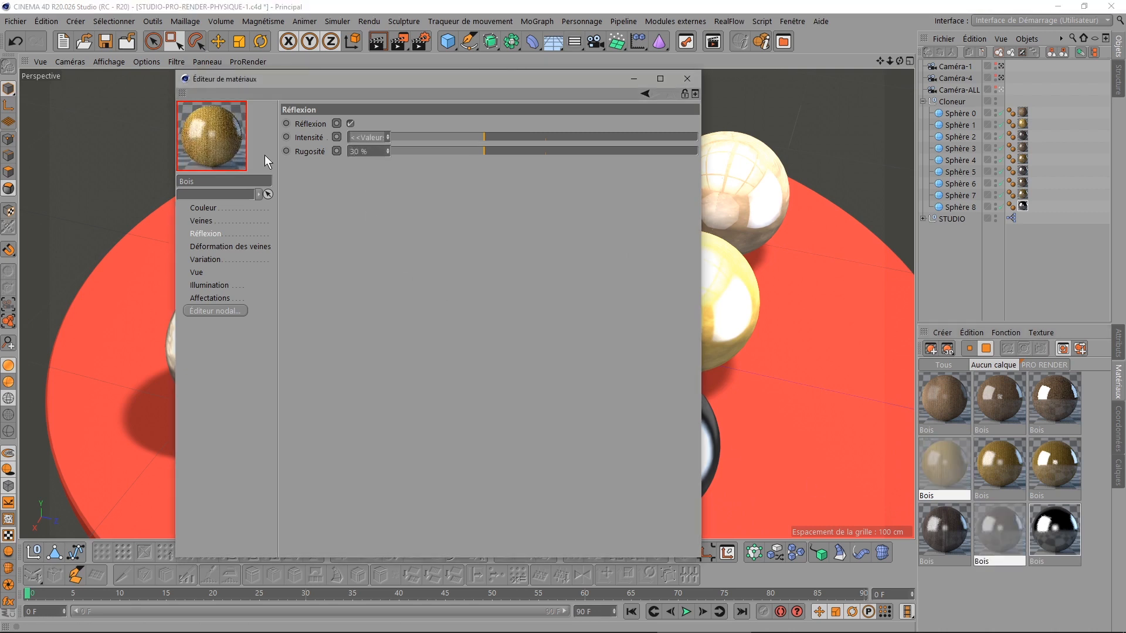
# Set the Réflexion Rugosité to 40 % for the third row's first Bois material and close the material editor
pyautogui.click(956, 533)
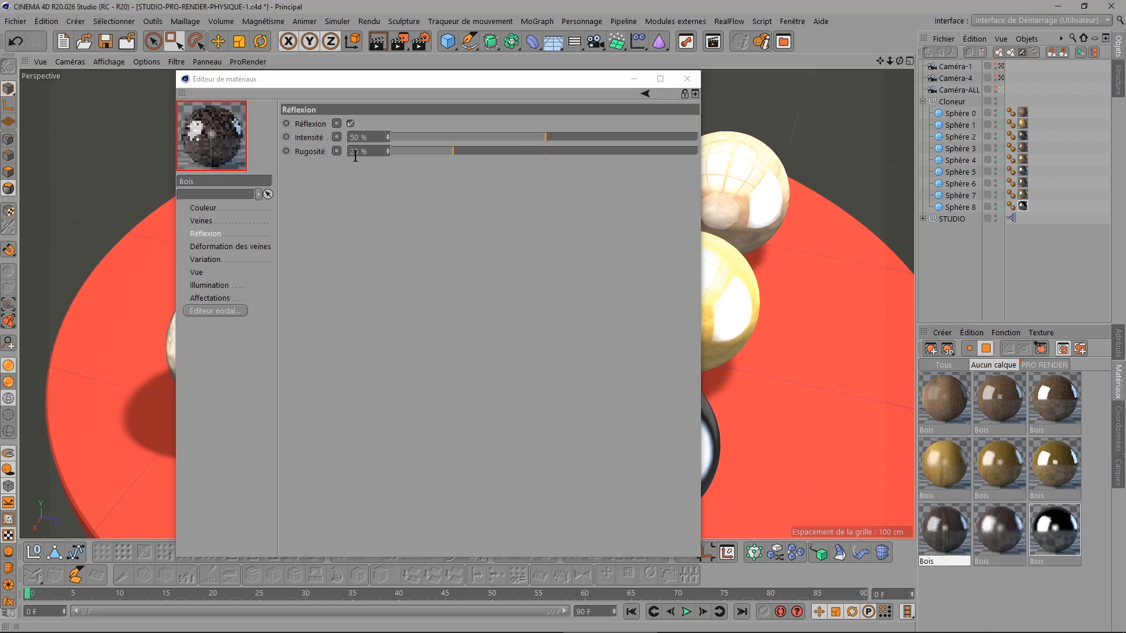
pyautogui.write('40')
pyautogui.press('Return')
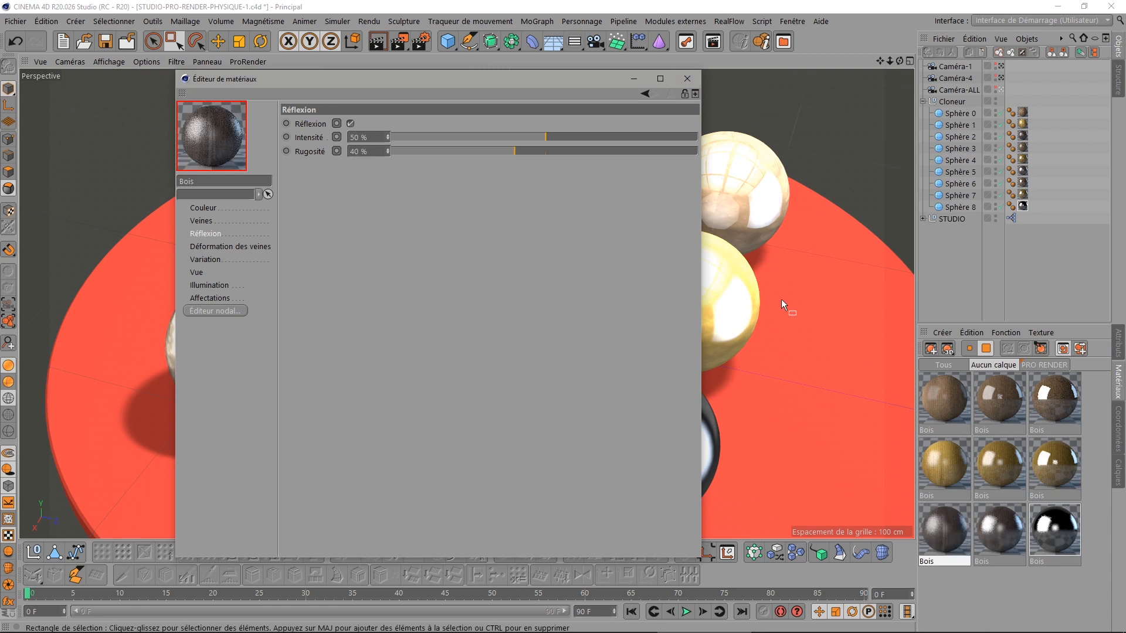
pyautogui.click(687, 79)
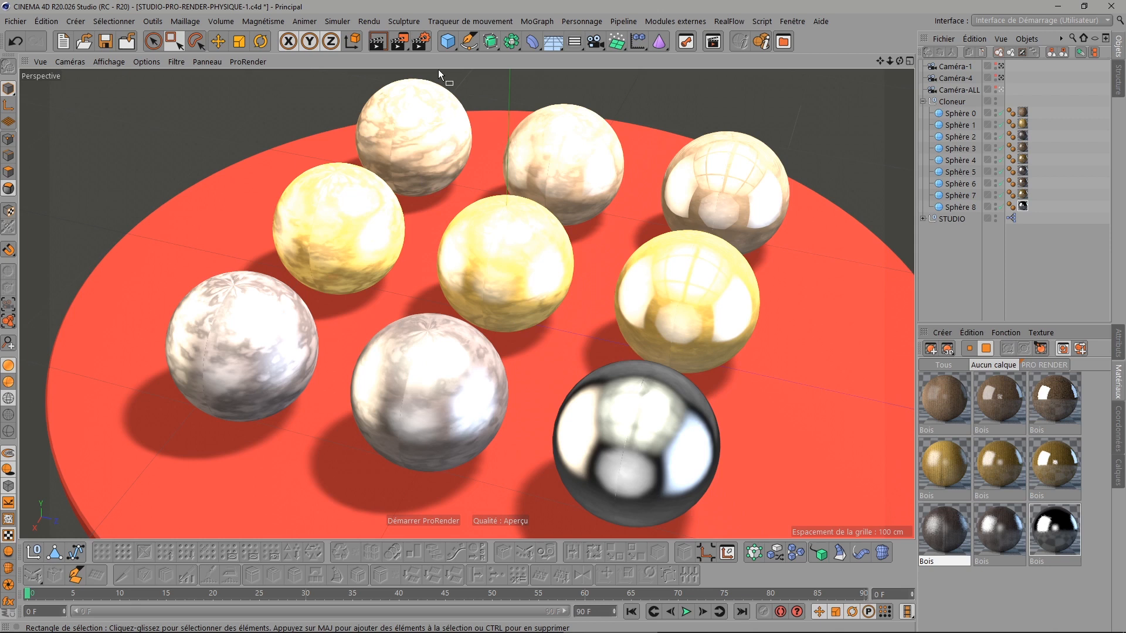
# Render the nine wood spheres in the picture viewer and close the viewer
pyautogui.click(400, 40)
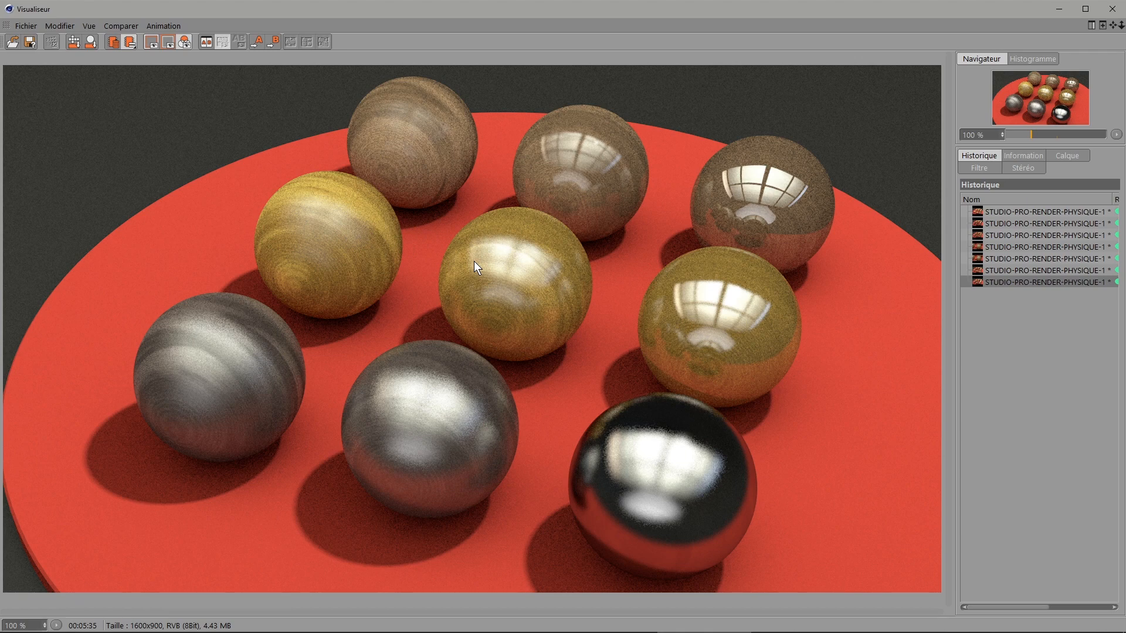
pyautogui.click(1112, 9)
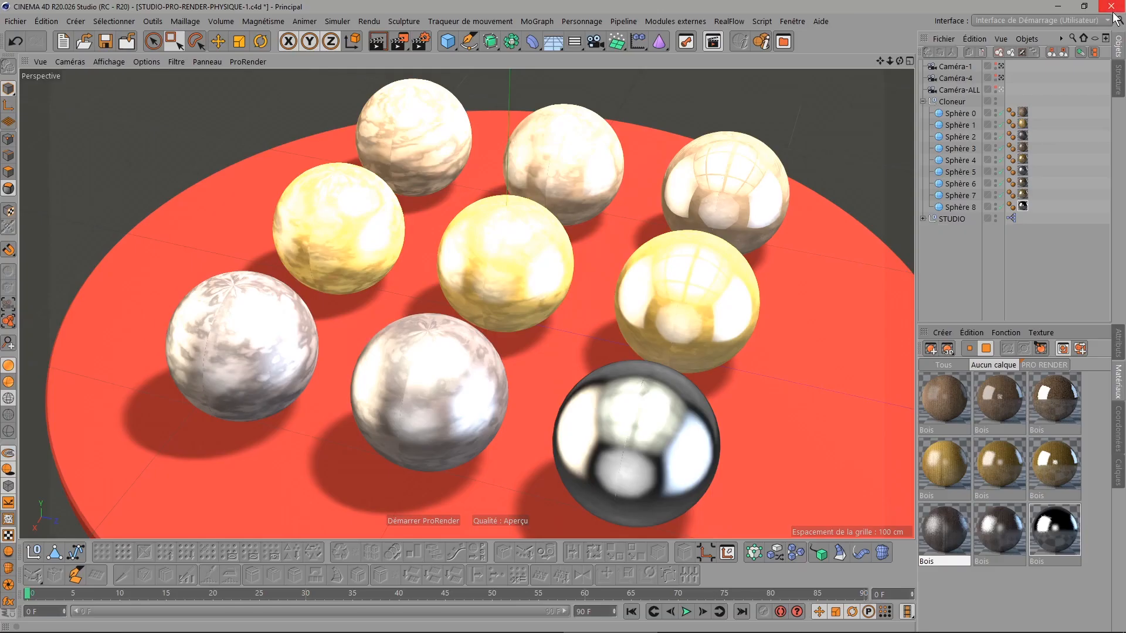
# Review the Couleur, Veines, Réflexion and Déformation des veines parameters of the first Bois material
pyautogui.doubleClick(938, 397)
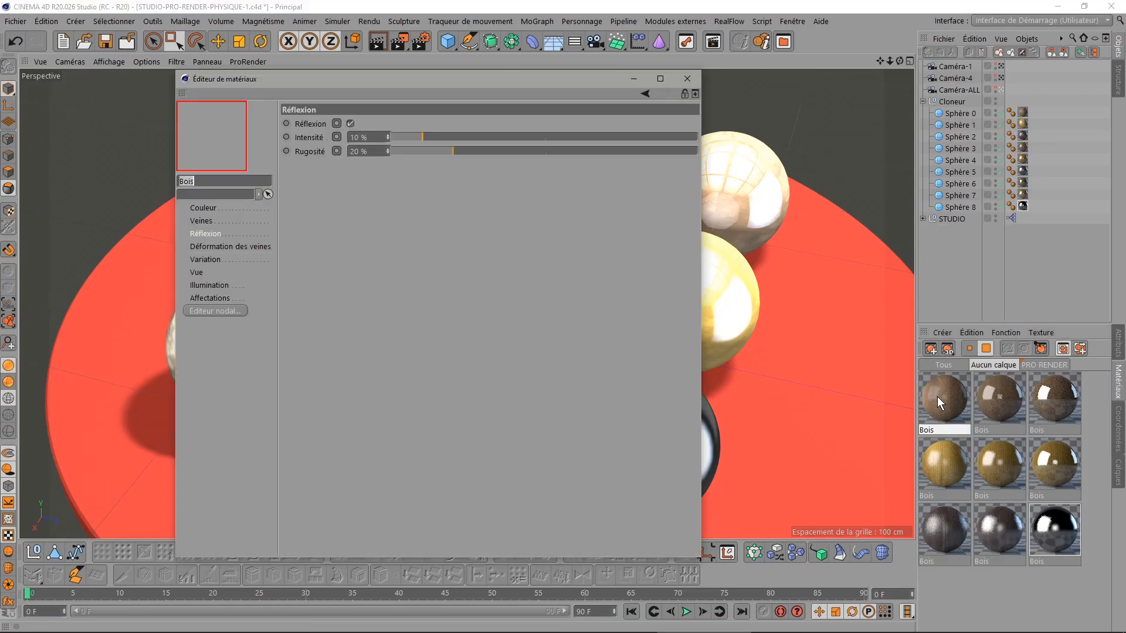
pyautogui.click(203, 208)
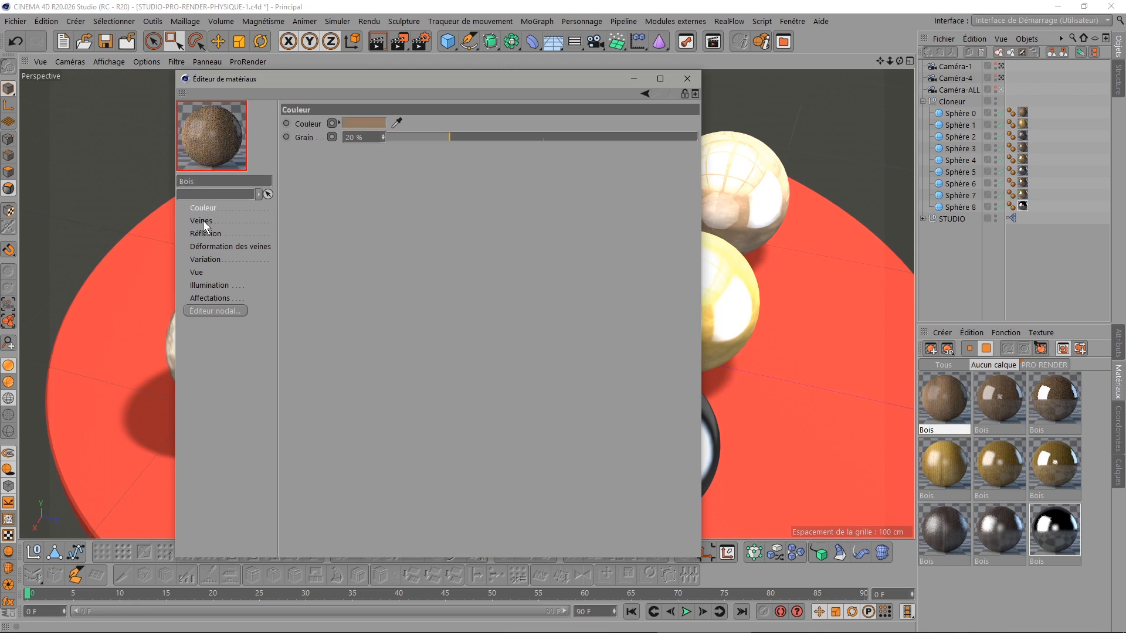
pyautogui.click(202, 221)
pyautogui.click(201, 234)
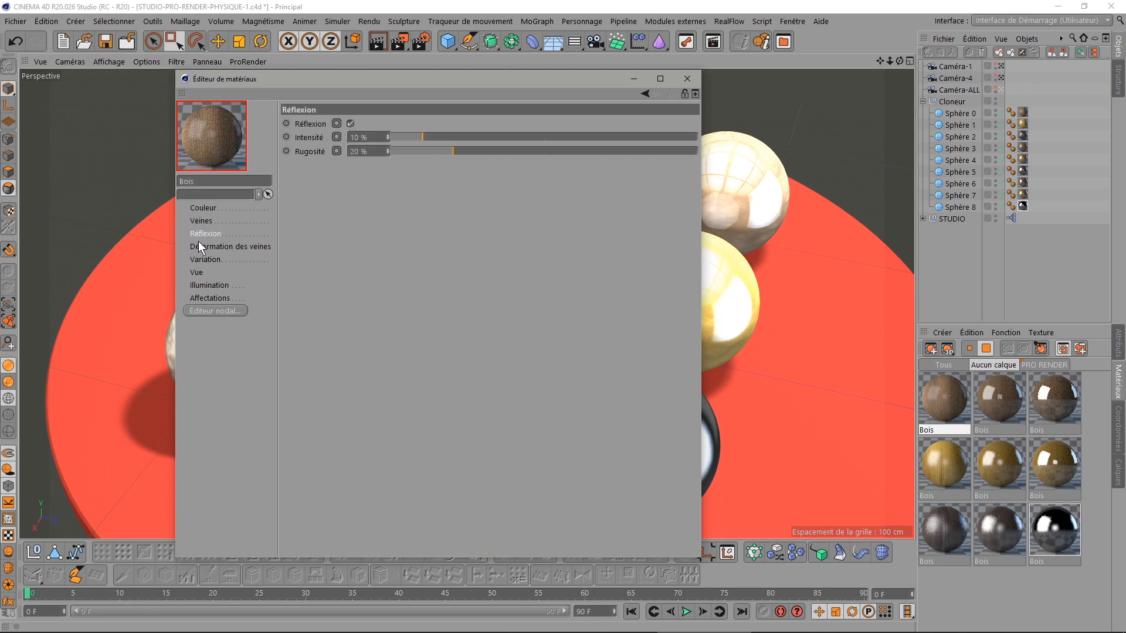
pyautogui.click(198, 245)
pyautogui.click(197, 233)
pyautogui.click(195, 221)
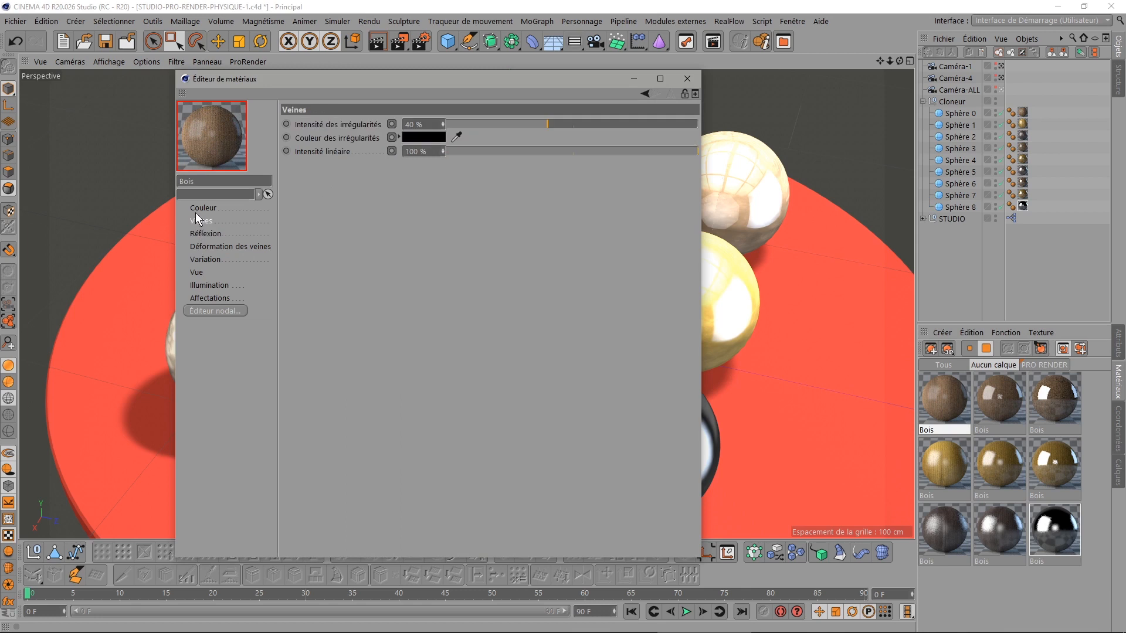
pyautogui.click(195, 210)
pyautogui.click(195, 221)
pyautogui.click(195, 233)
pyautogui.click(197, 244)
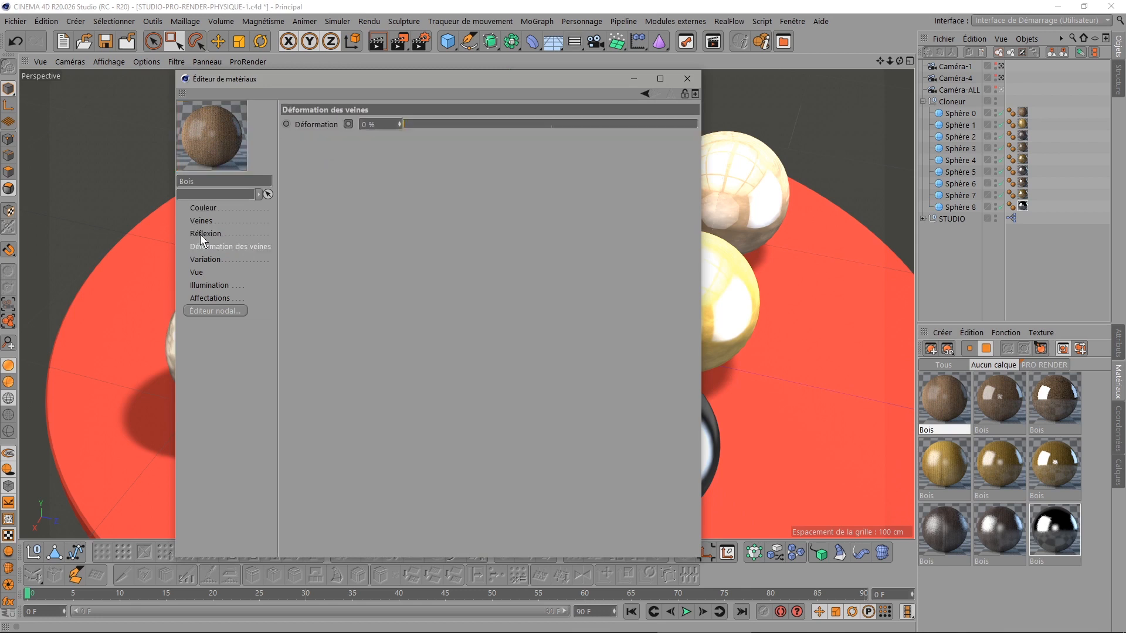
pyautogui.click(199, 234)
pyautogui.click(199, 221)
pyautogui.click(198, 210)
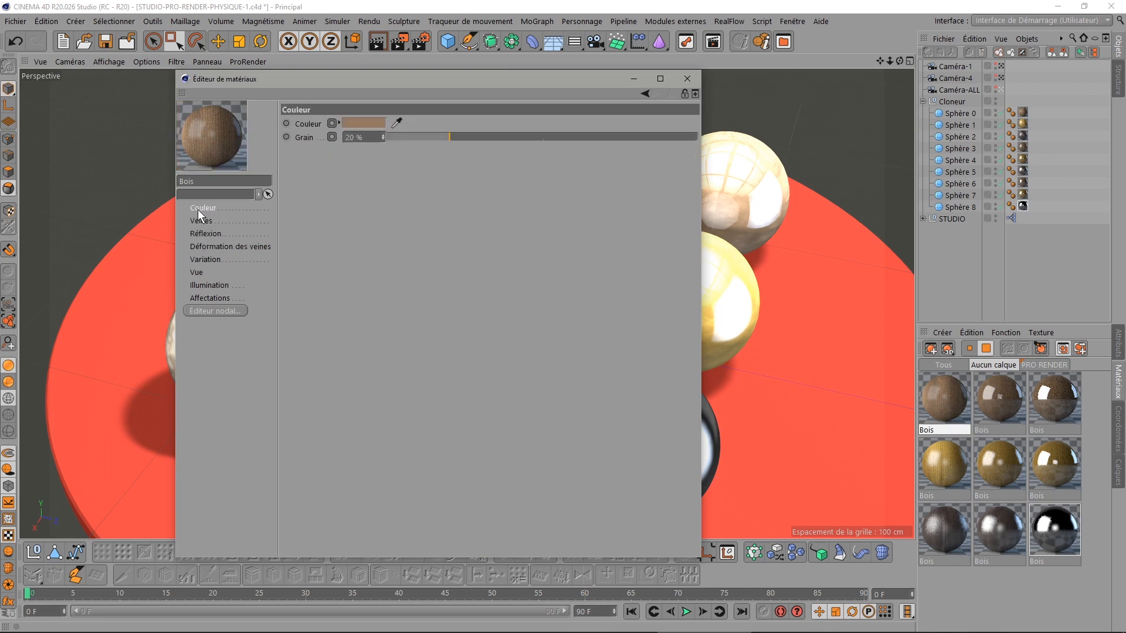
pyautogui.click(687, 78)
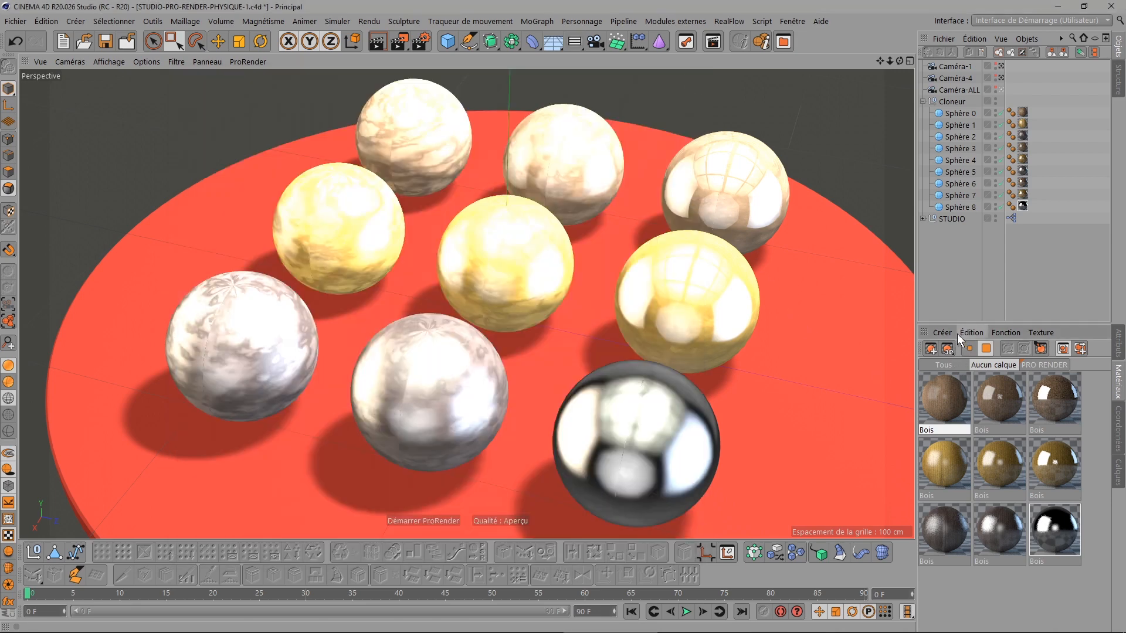
# Look through the available node materials for Céramique
pyautogui.click(942, 333)
pyautogui.moveTo(948, 428)
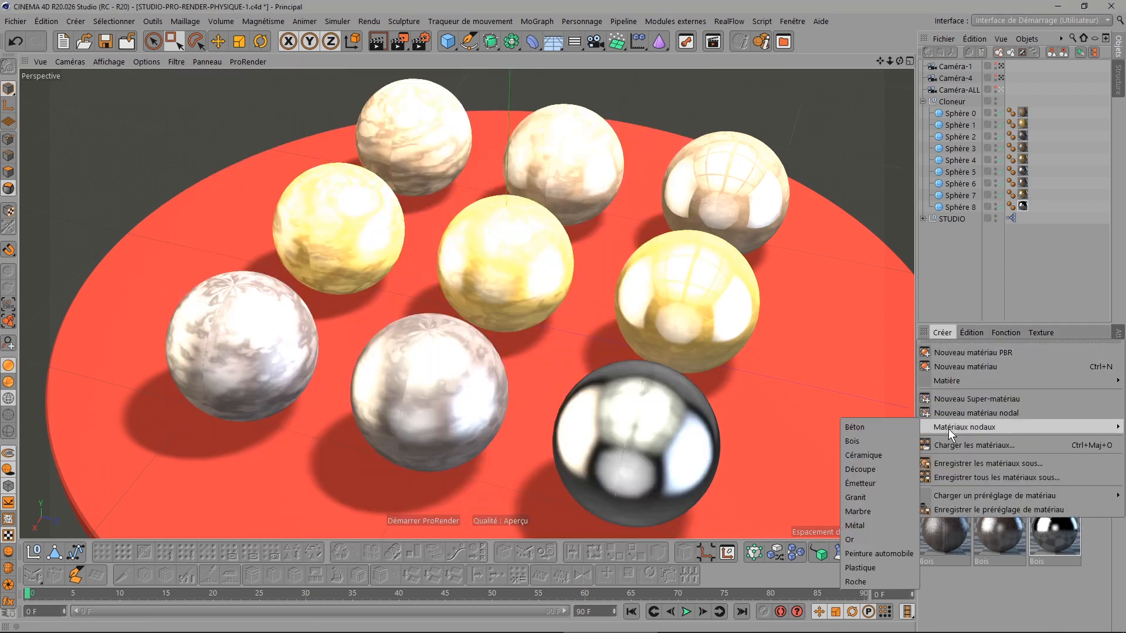
pyautogui.click(860, 455)
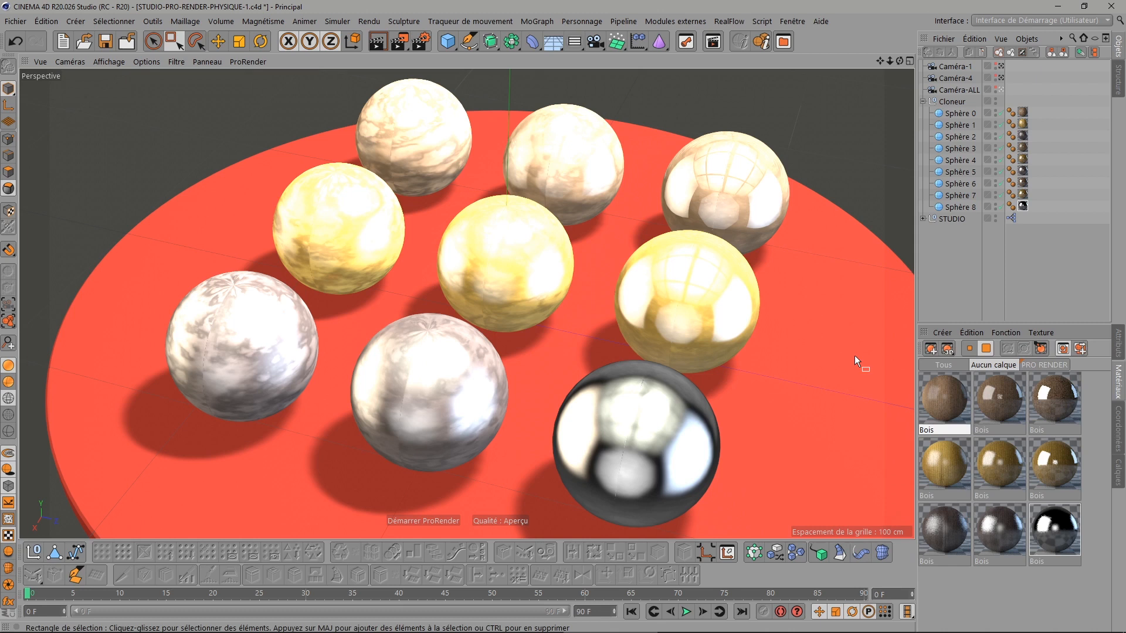